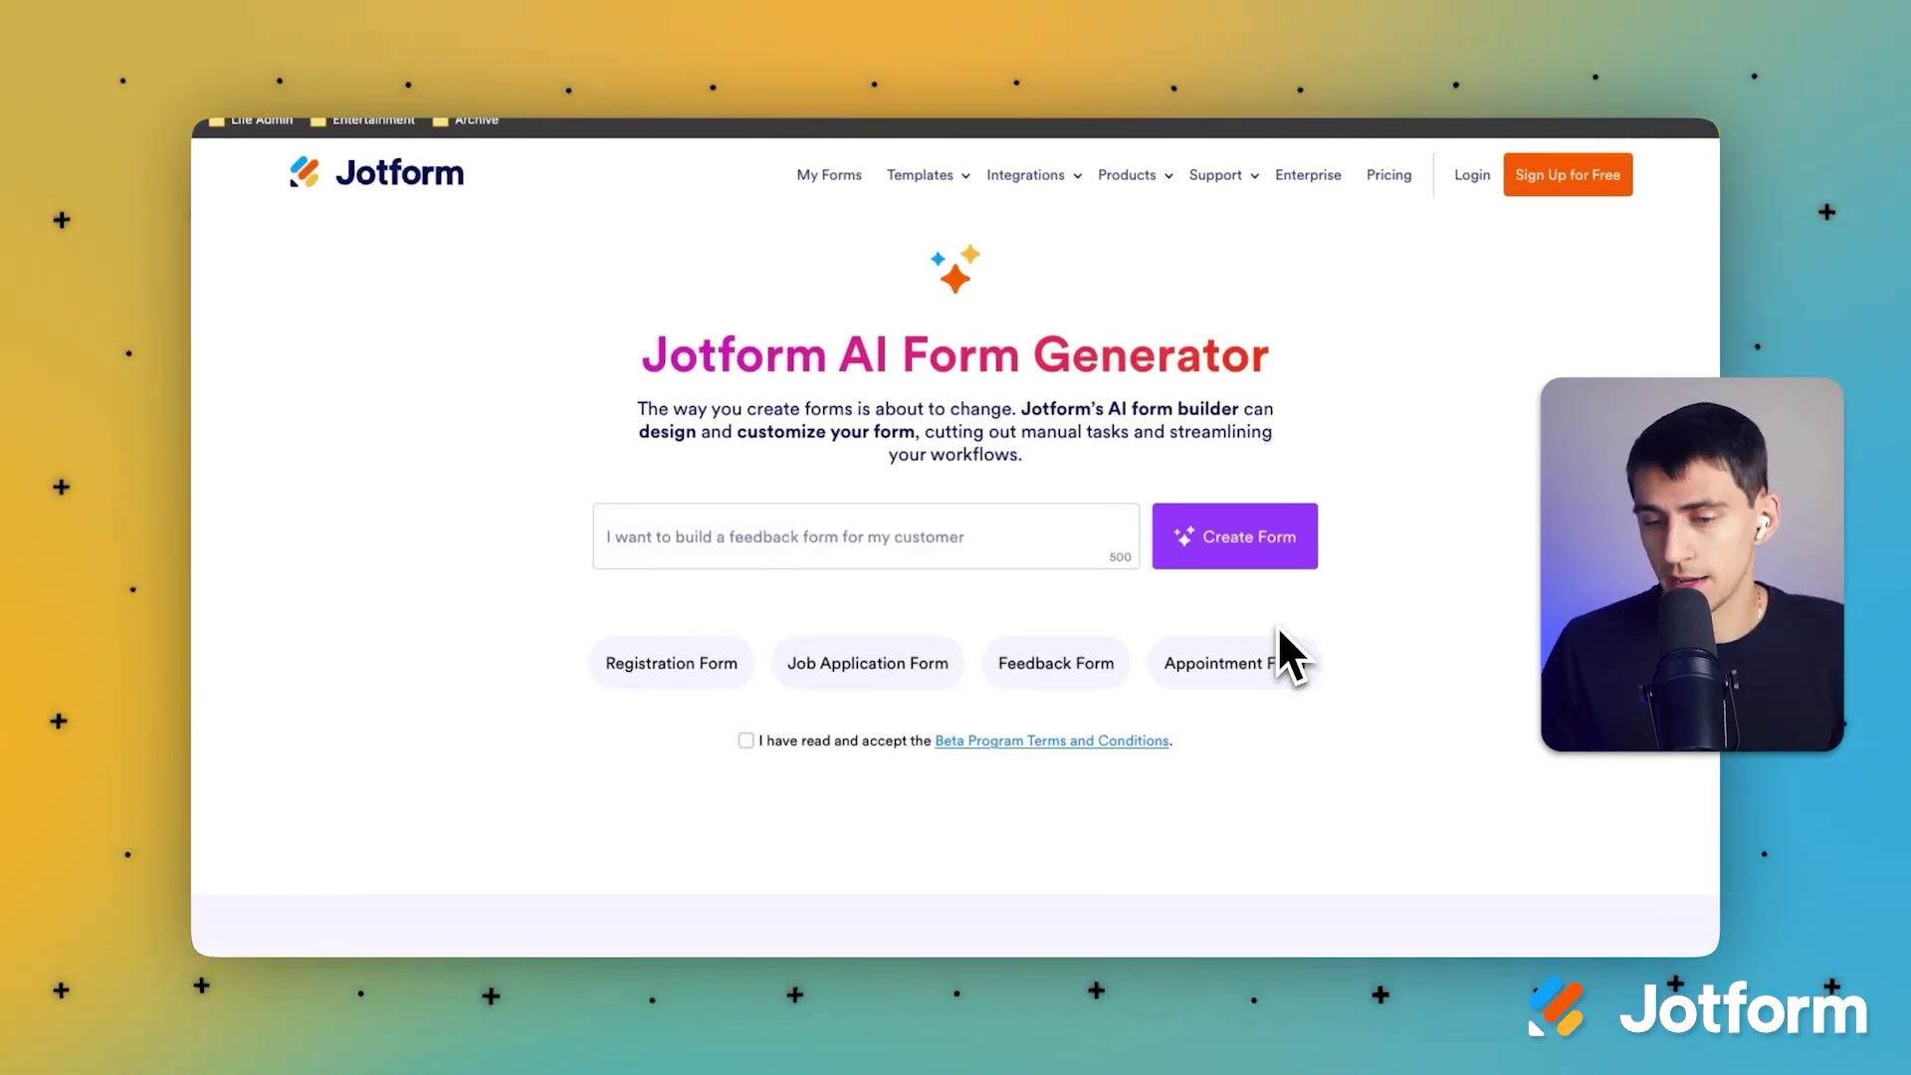
Step: Prompt the AI generator for an appointment request form for marketing agencies and accept the beta terms
{"action": "left_click", "coordinate": [1224, 663]}
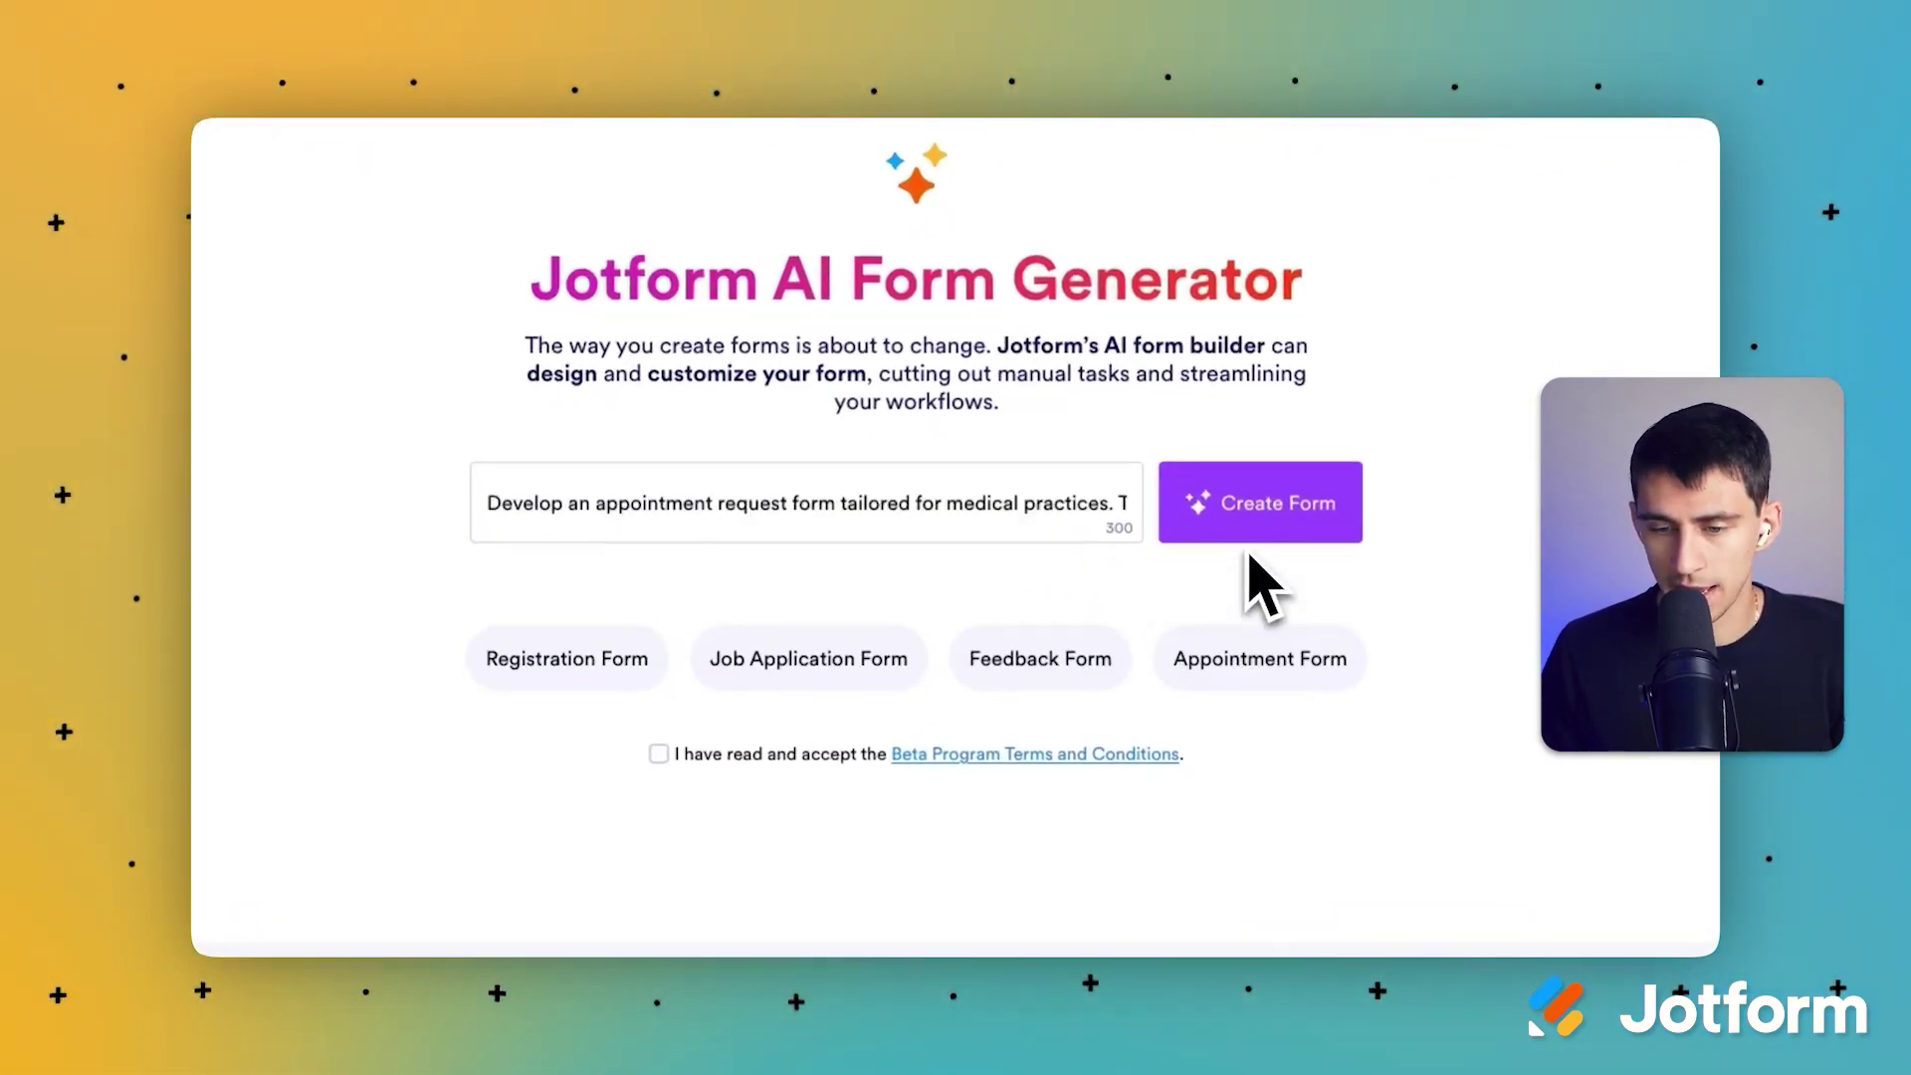
{"action": "left_click", "coordinate": [721, 512]}
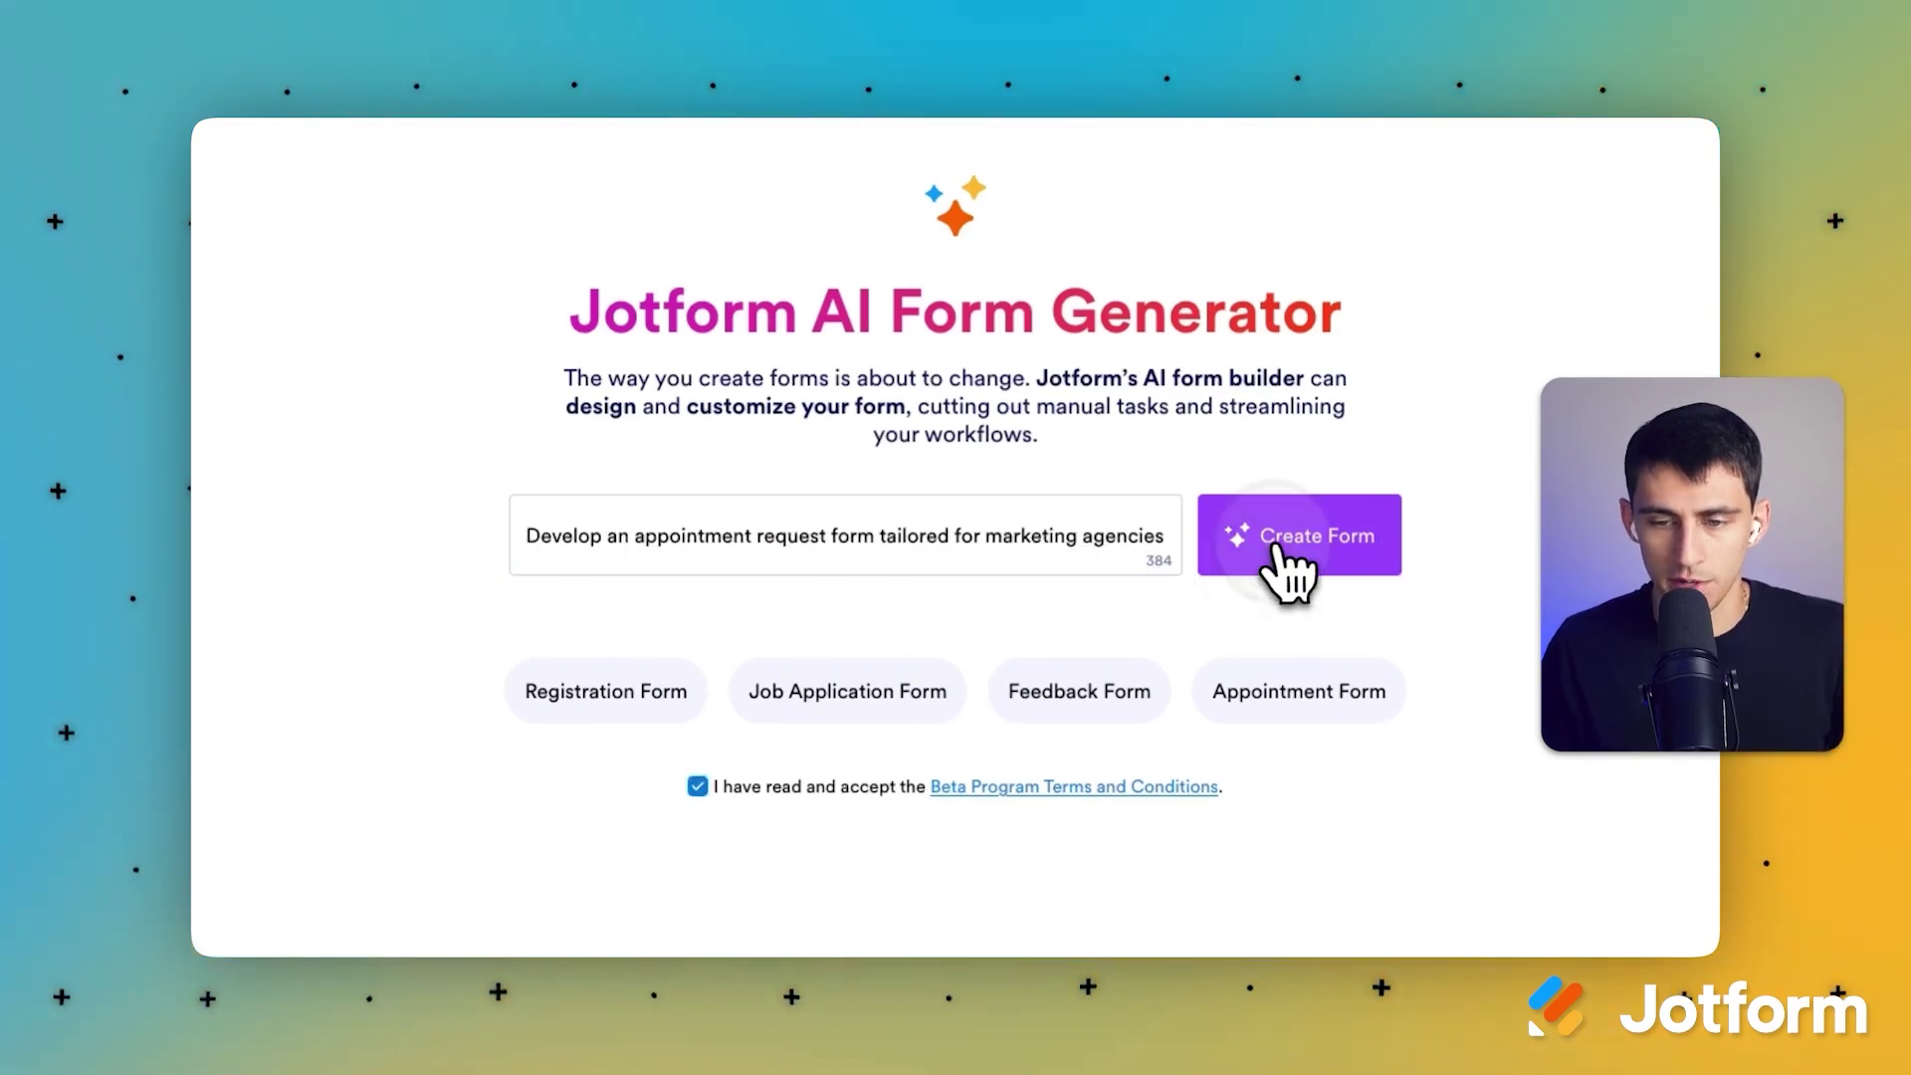
{"action": "left_click", "coordinate": [1284, 565]}
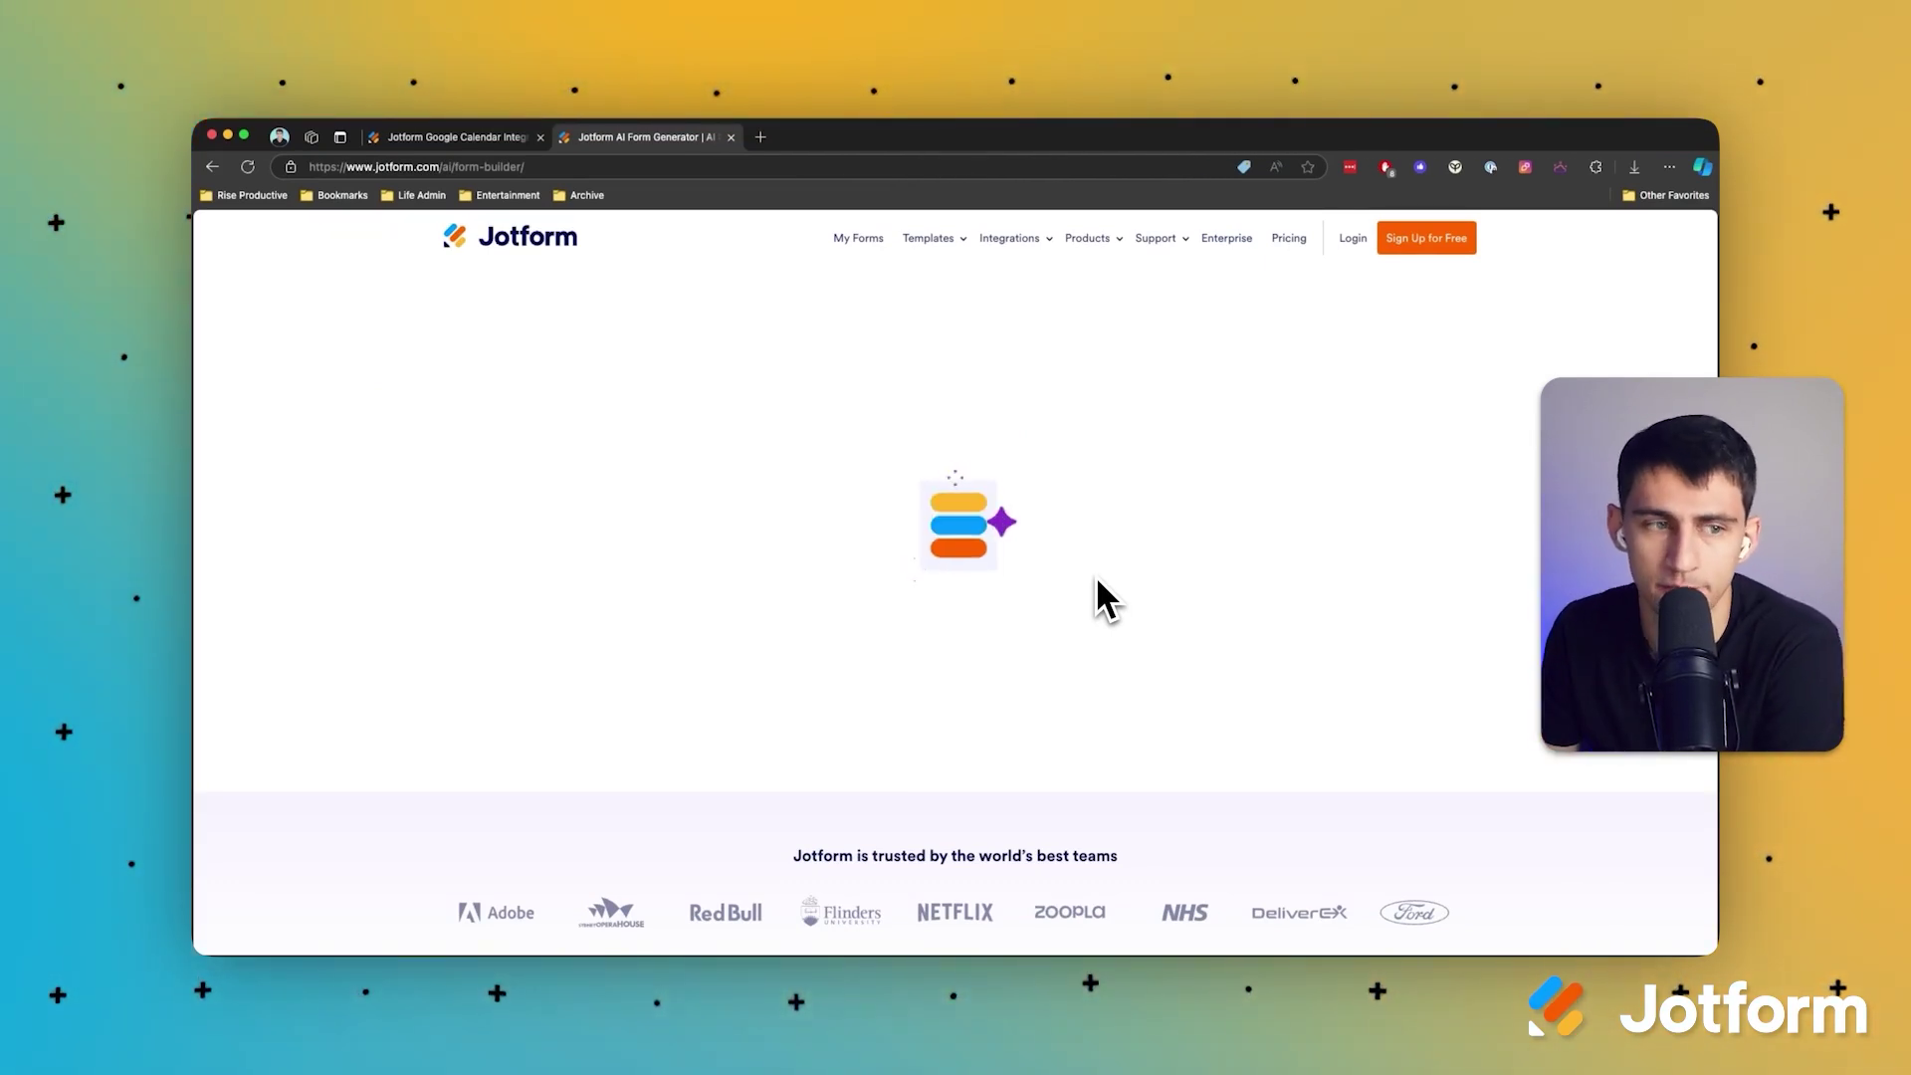
Step: Scroll to the Preferred Appointment Date and Time field and open its Properties
{"action": "scroll", "coordinate": [660, 568], "scroll_direction": "down", "scroll_amount": 1}
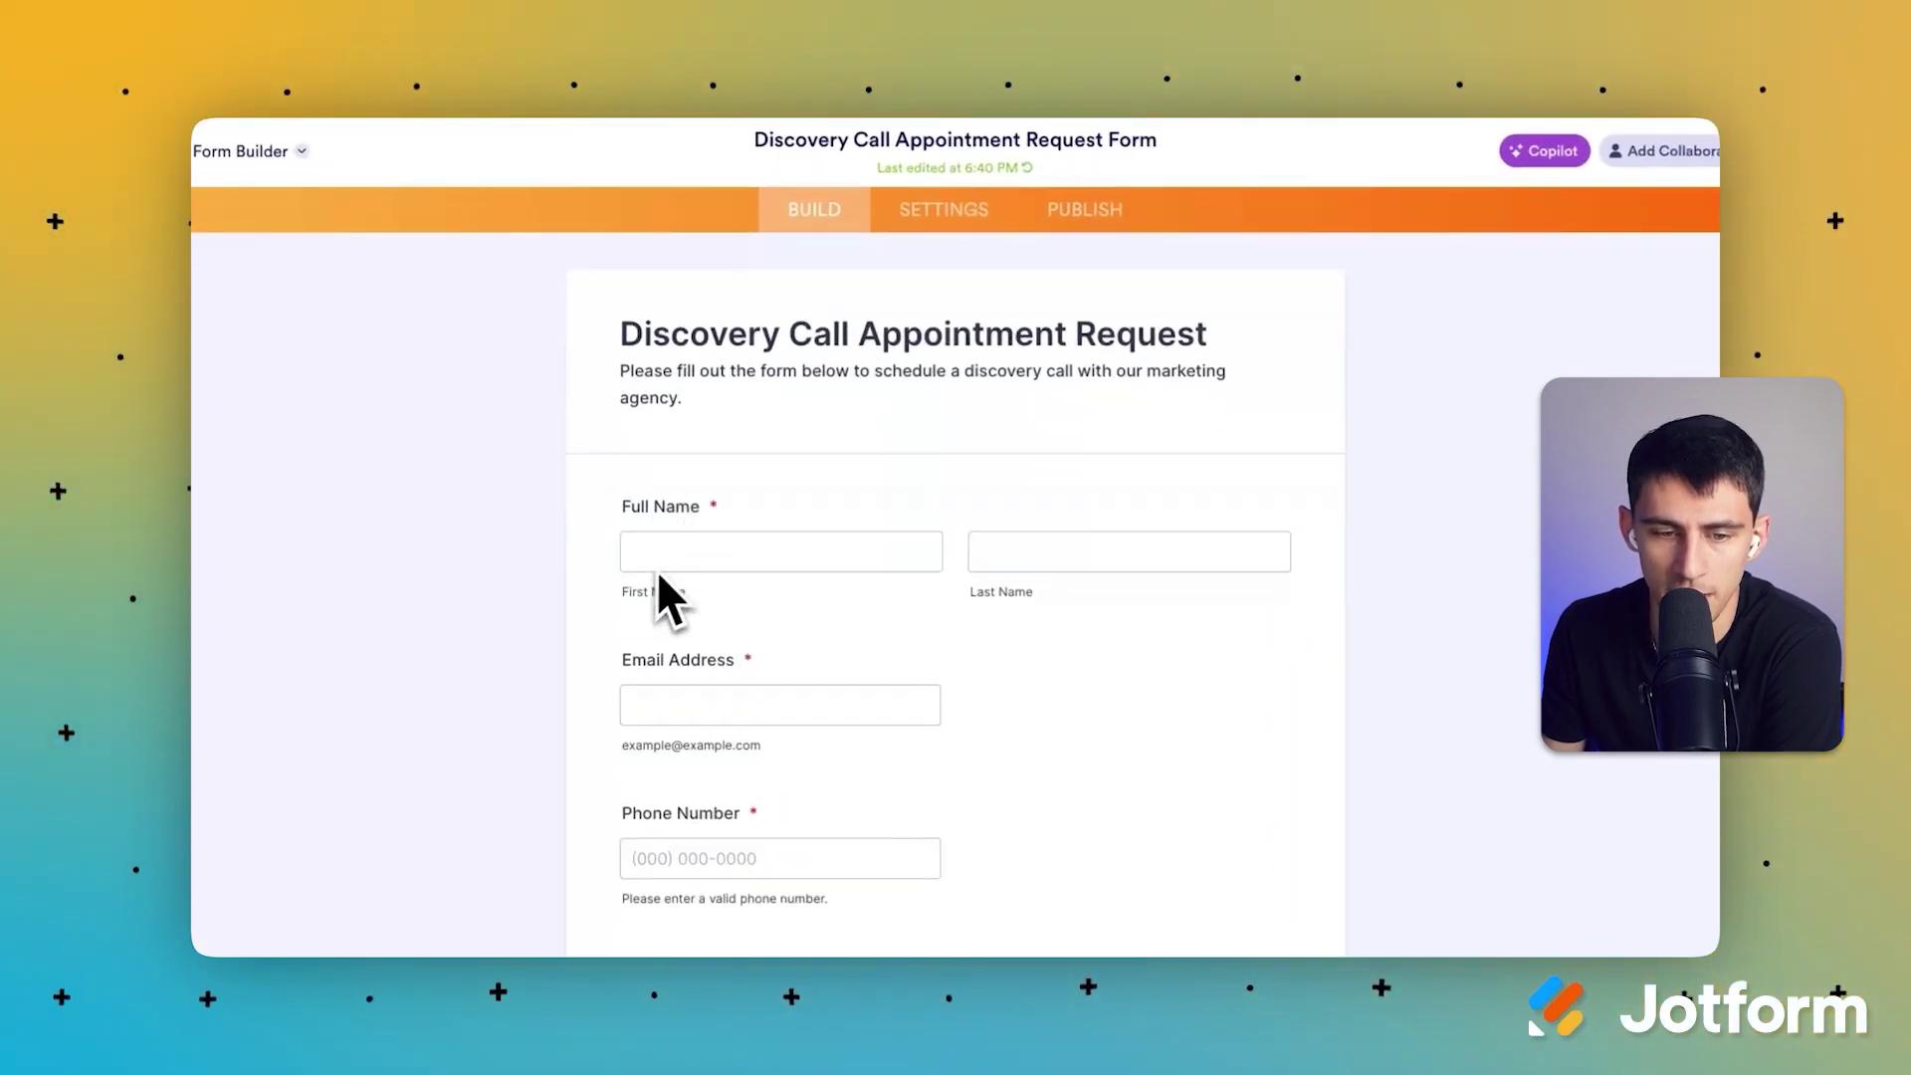
{"action": "scroll", "coordinate": [663, 537], "scroll_direction": "down", "scroll_amount": 5}
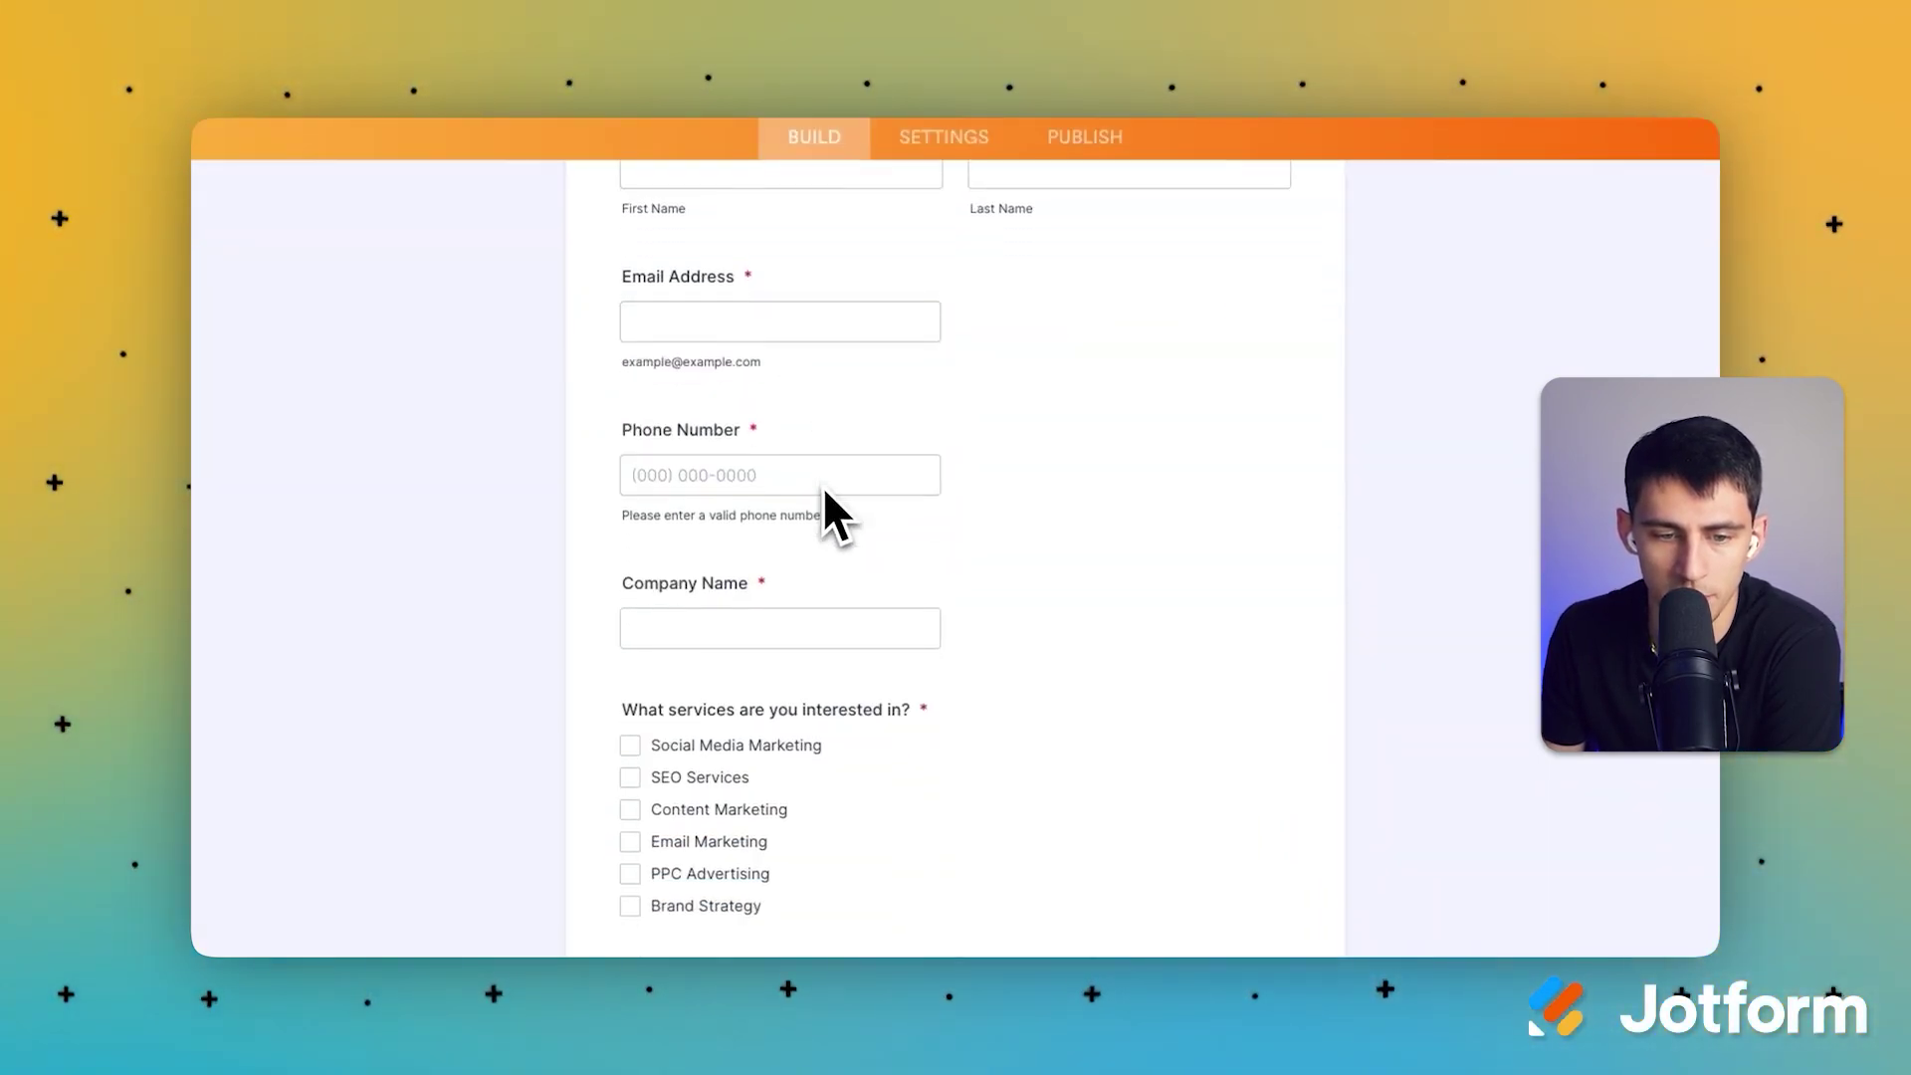
{"action": "scroll", "coordinate": [762, 558], "scroll_direction": "down", "scroll_amount": 4}
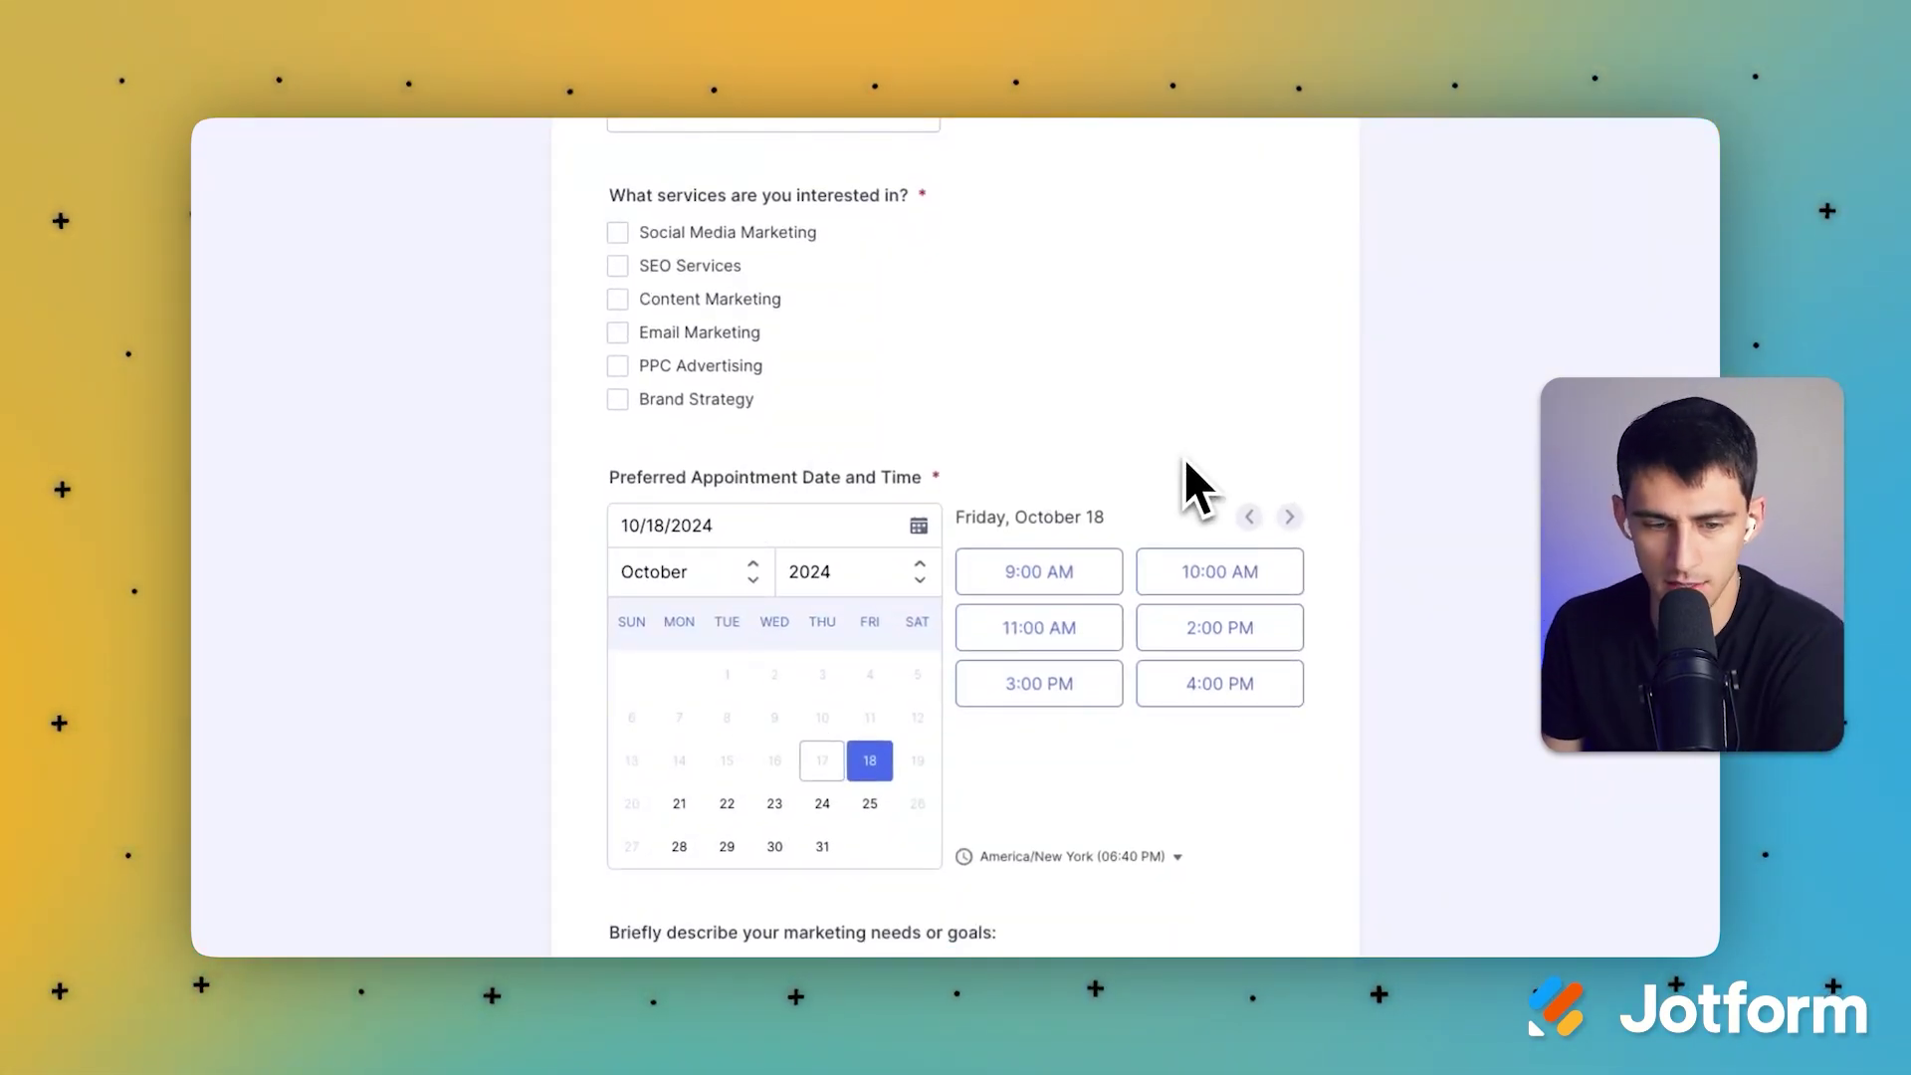
{"action": "scroll", "coordinate": [803, 471], "scroll_direction": "down", "scroll_amount": 1}
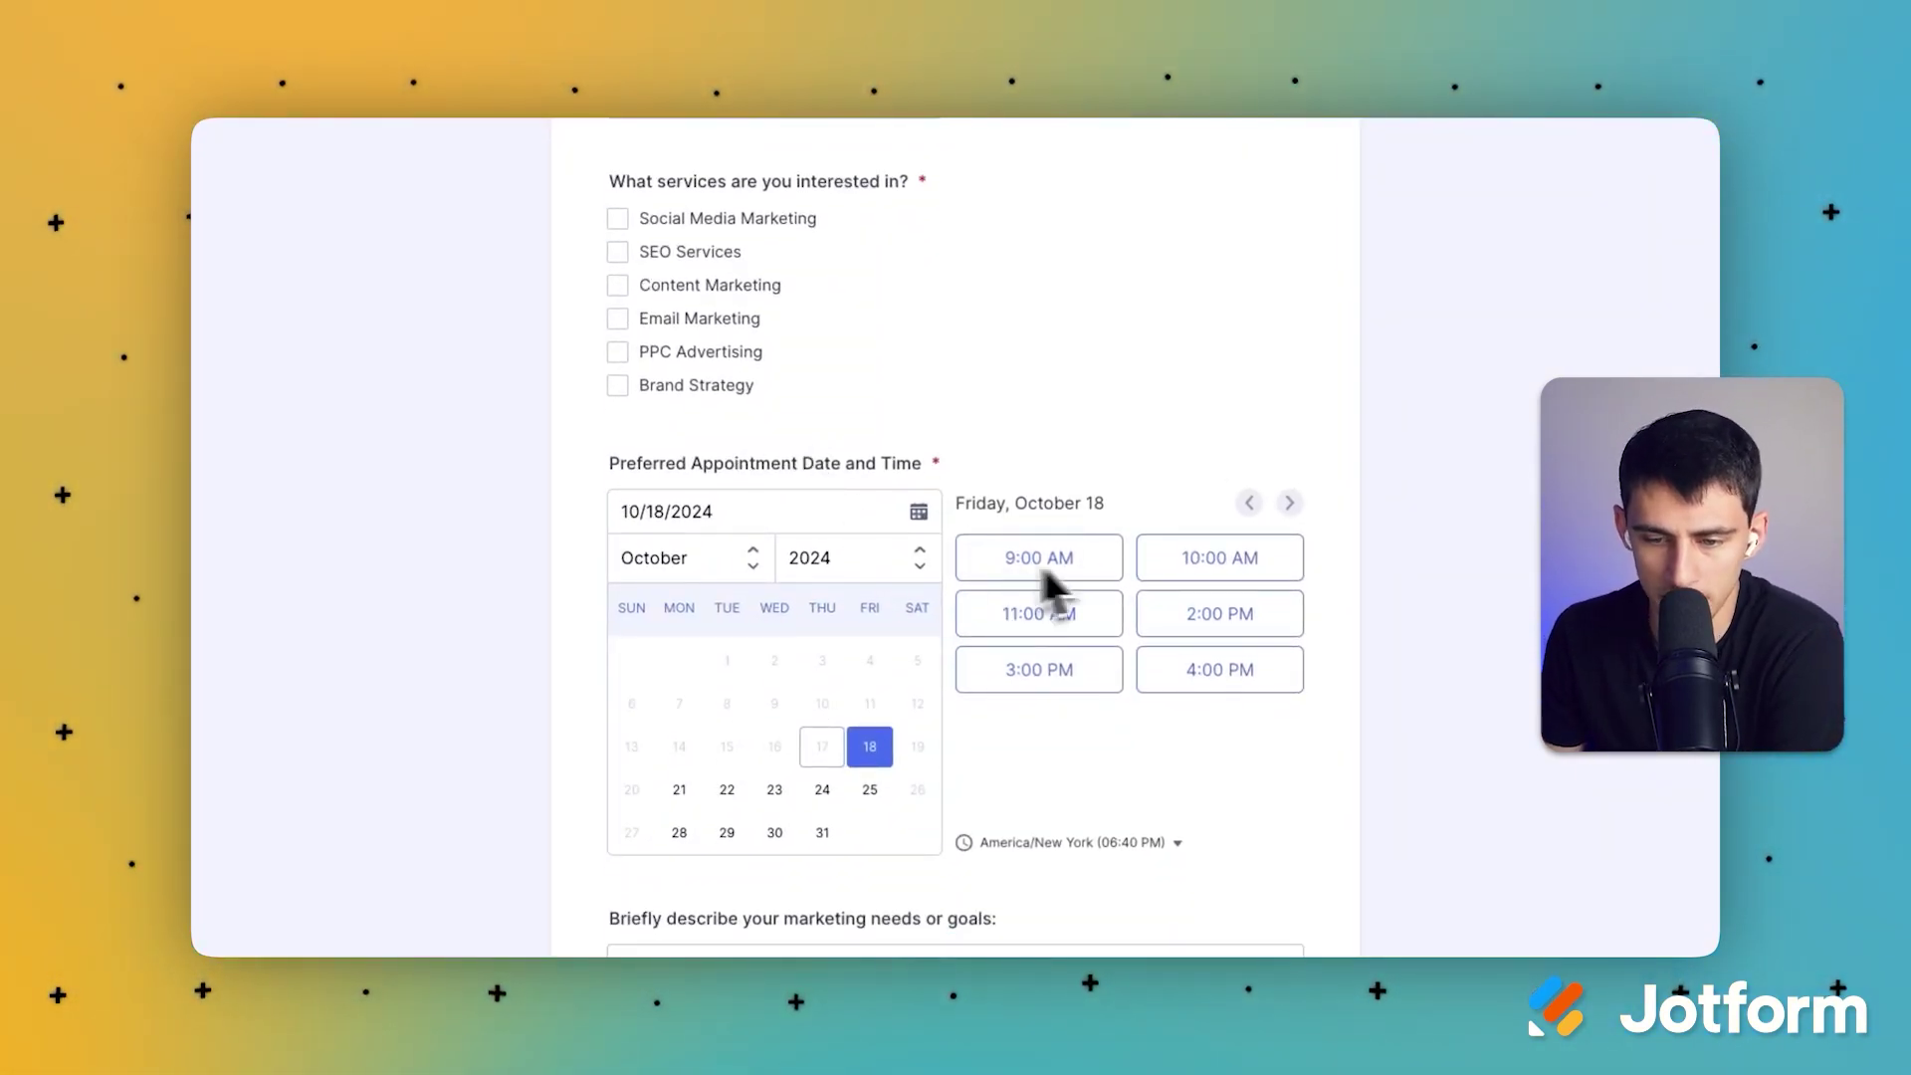
{"action": "left_click", "coordinate": [1184, 565]}
{"action": "left_click", "coordinate": [1345, 623]}
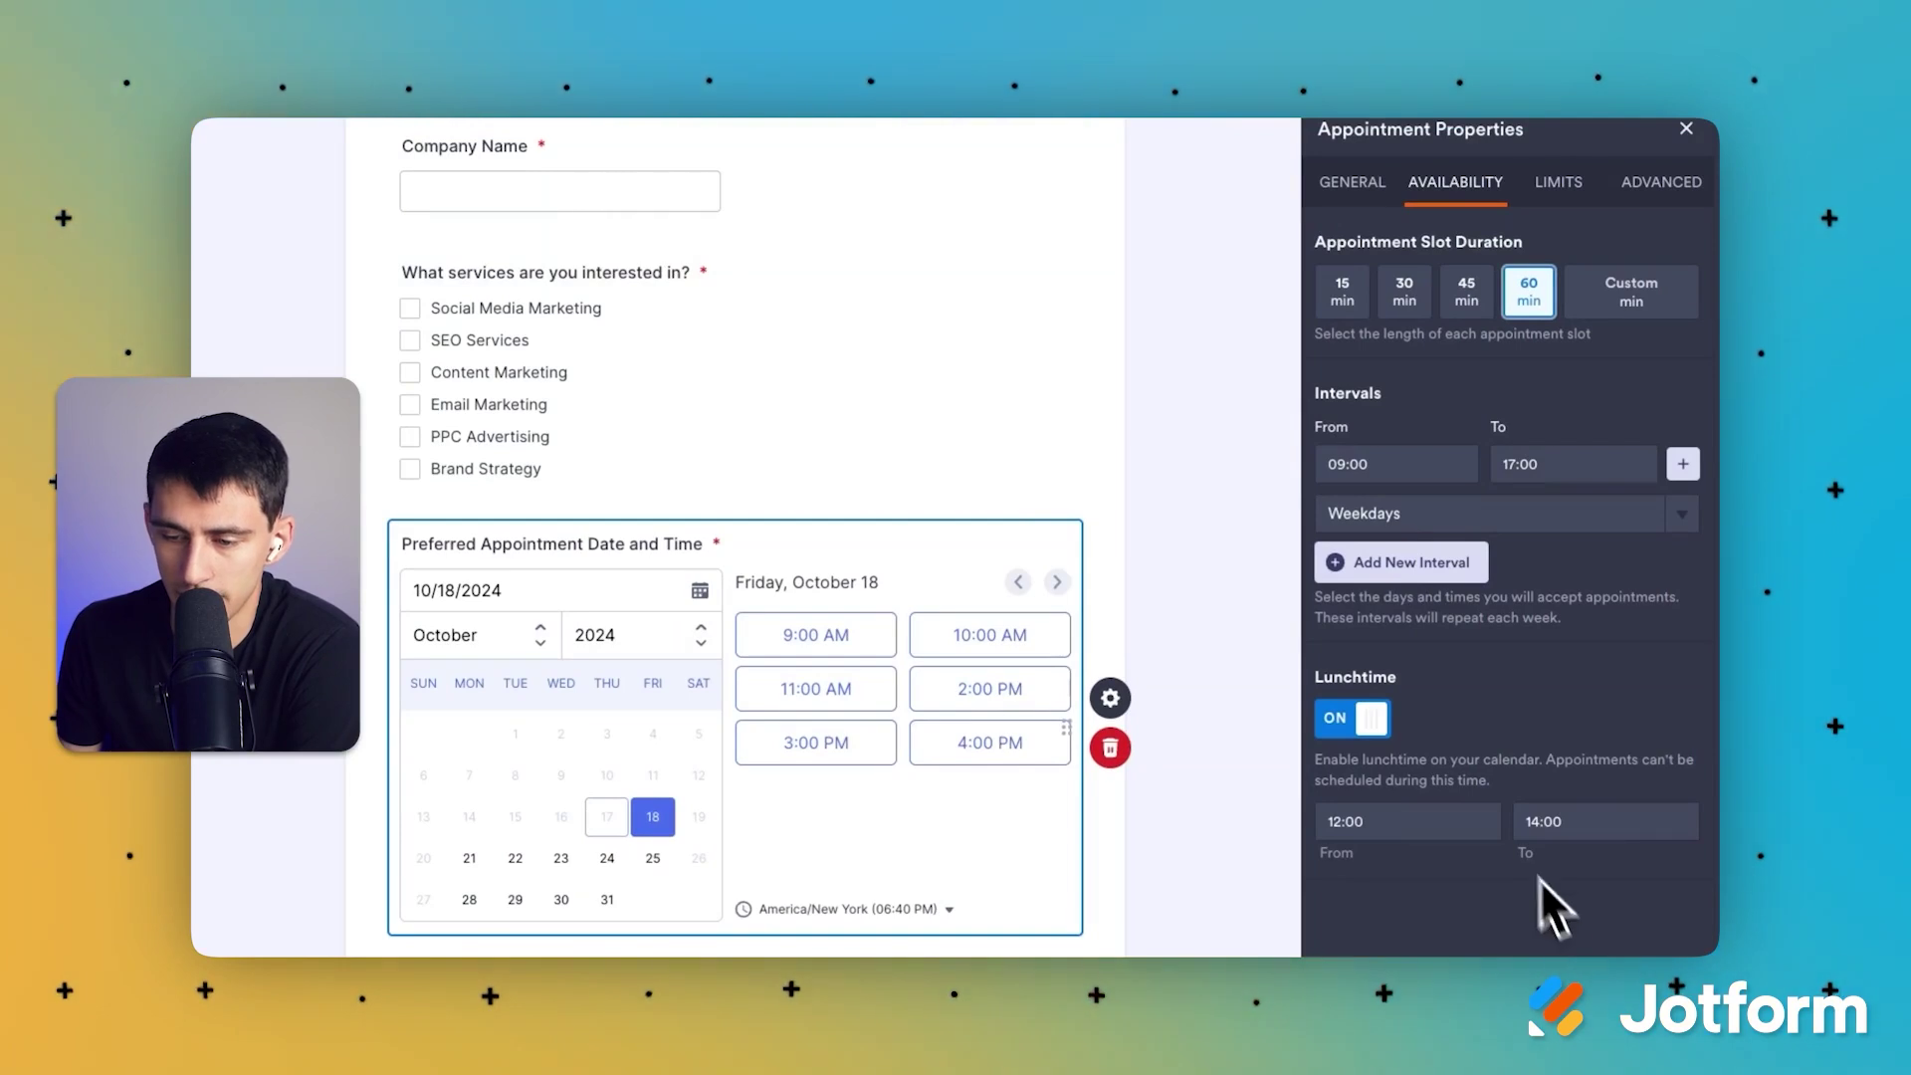
Step: Check the 12:00–14:00 lunchtime block and set the appointment slot duration to 30 minutes
{"action": "left_click", "coordinate": [1433, 820]}
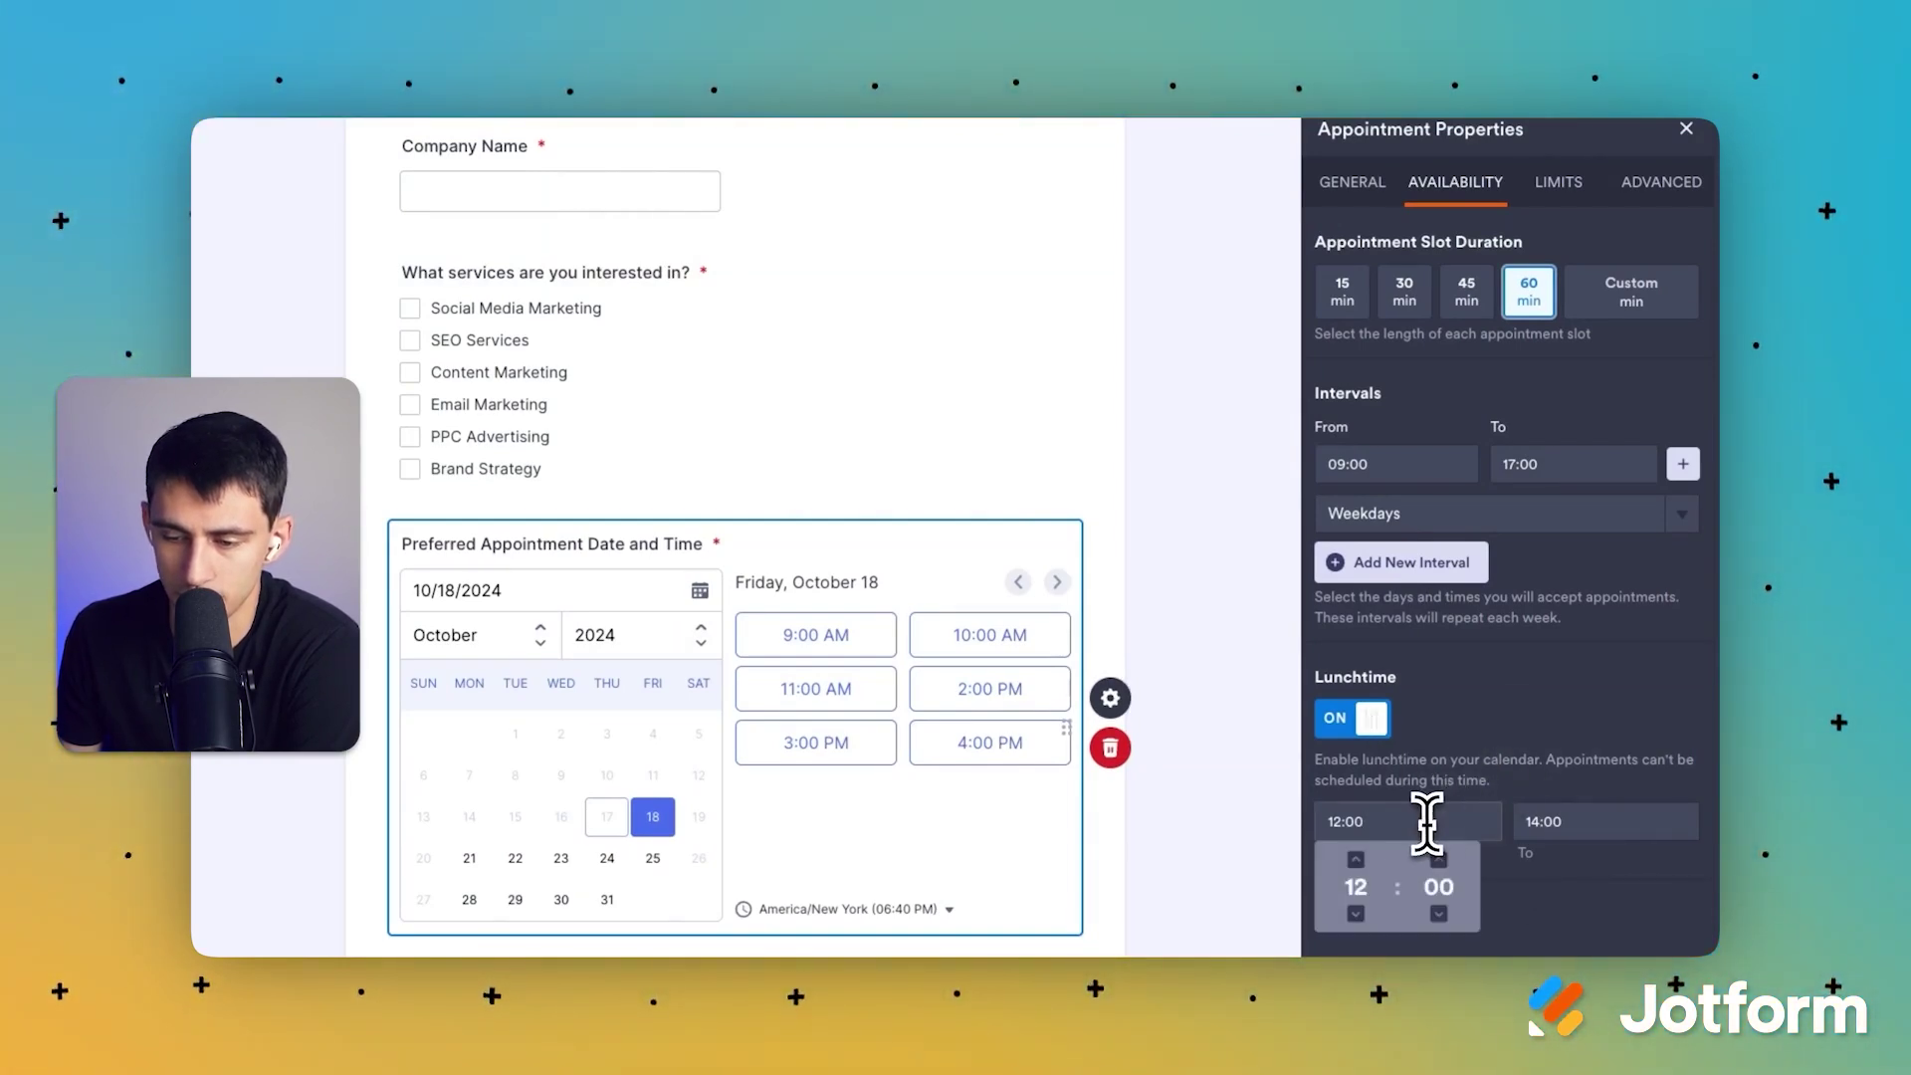
{"action": "left_click", "coordinate": [1517, 812]}
{"action": "left_click", "coordinate": [1423, 826]}
{"action": "left_click", "coordinate": [1510, 789]}
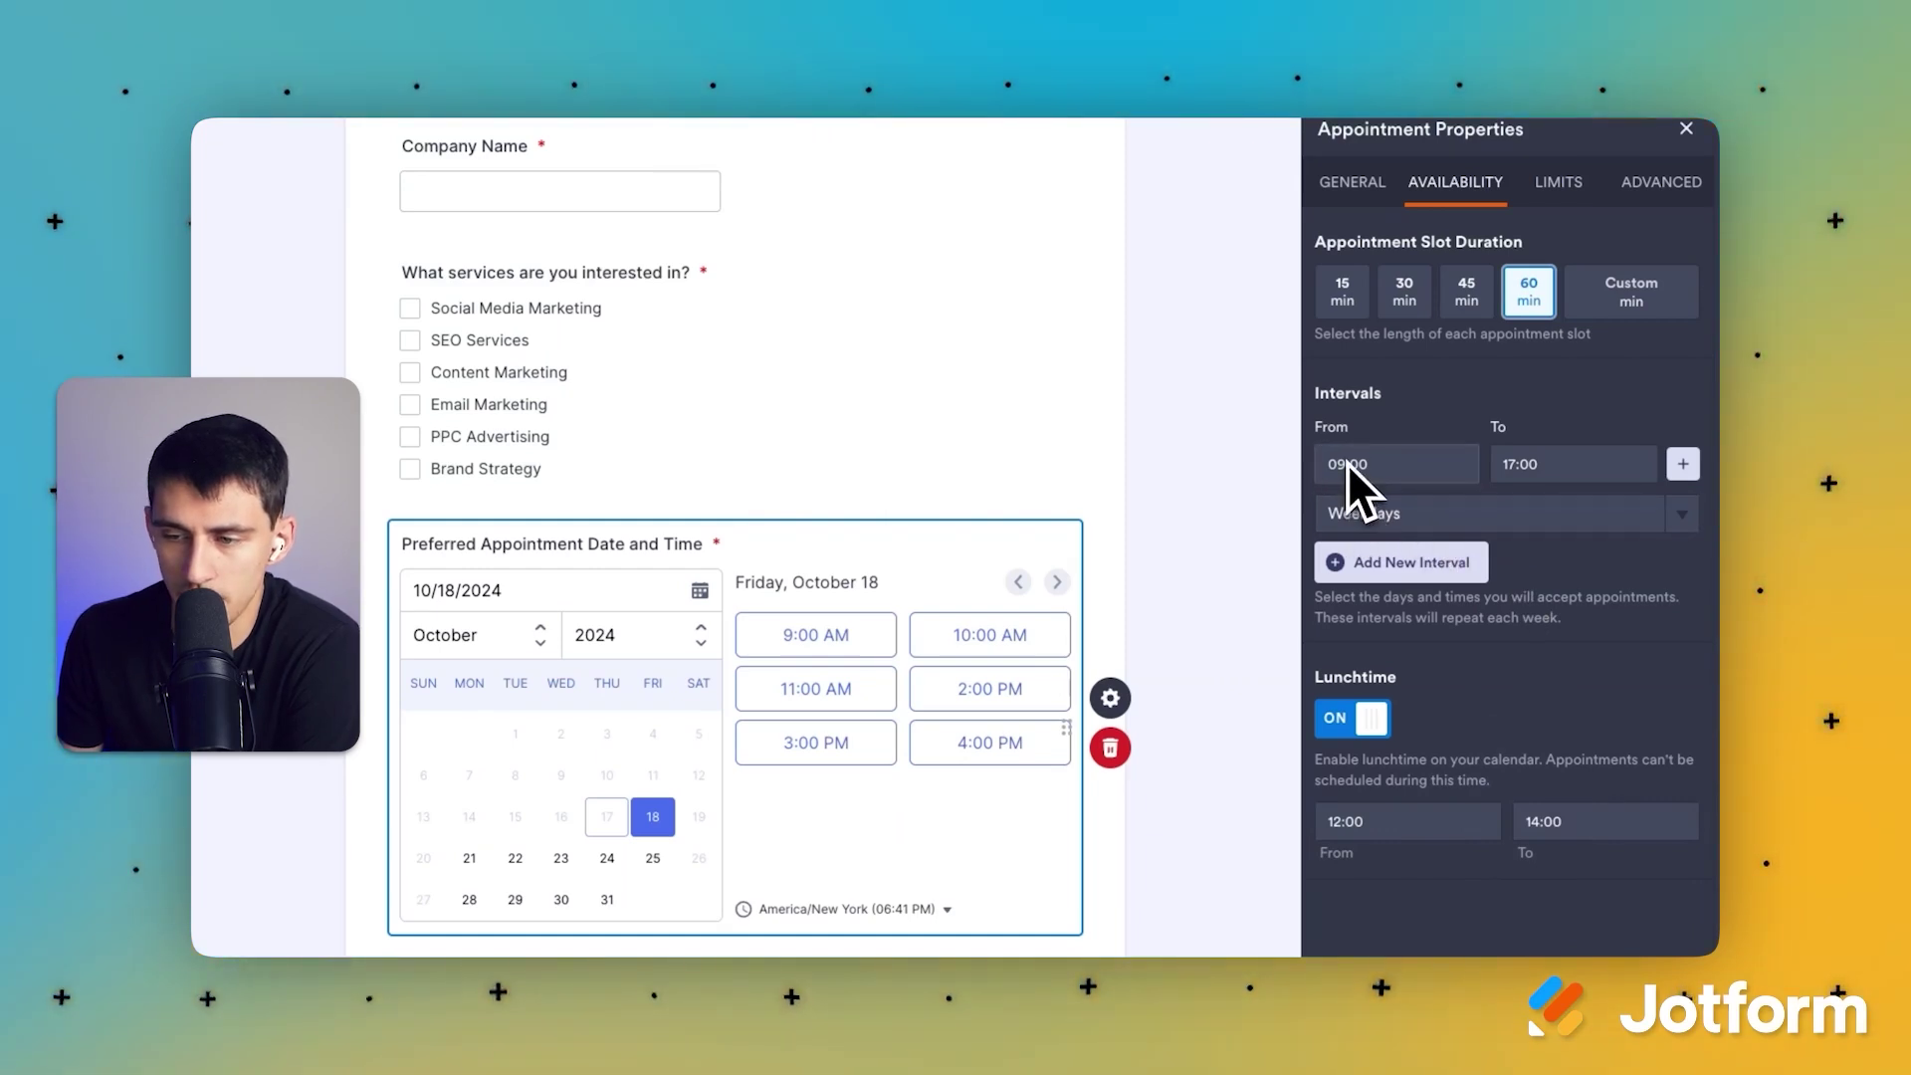
{"action": "left_click", "coordinate": [1411, 287]}
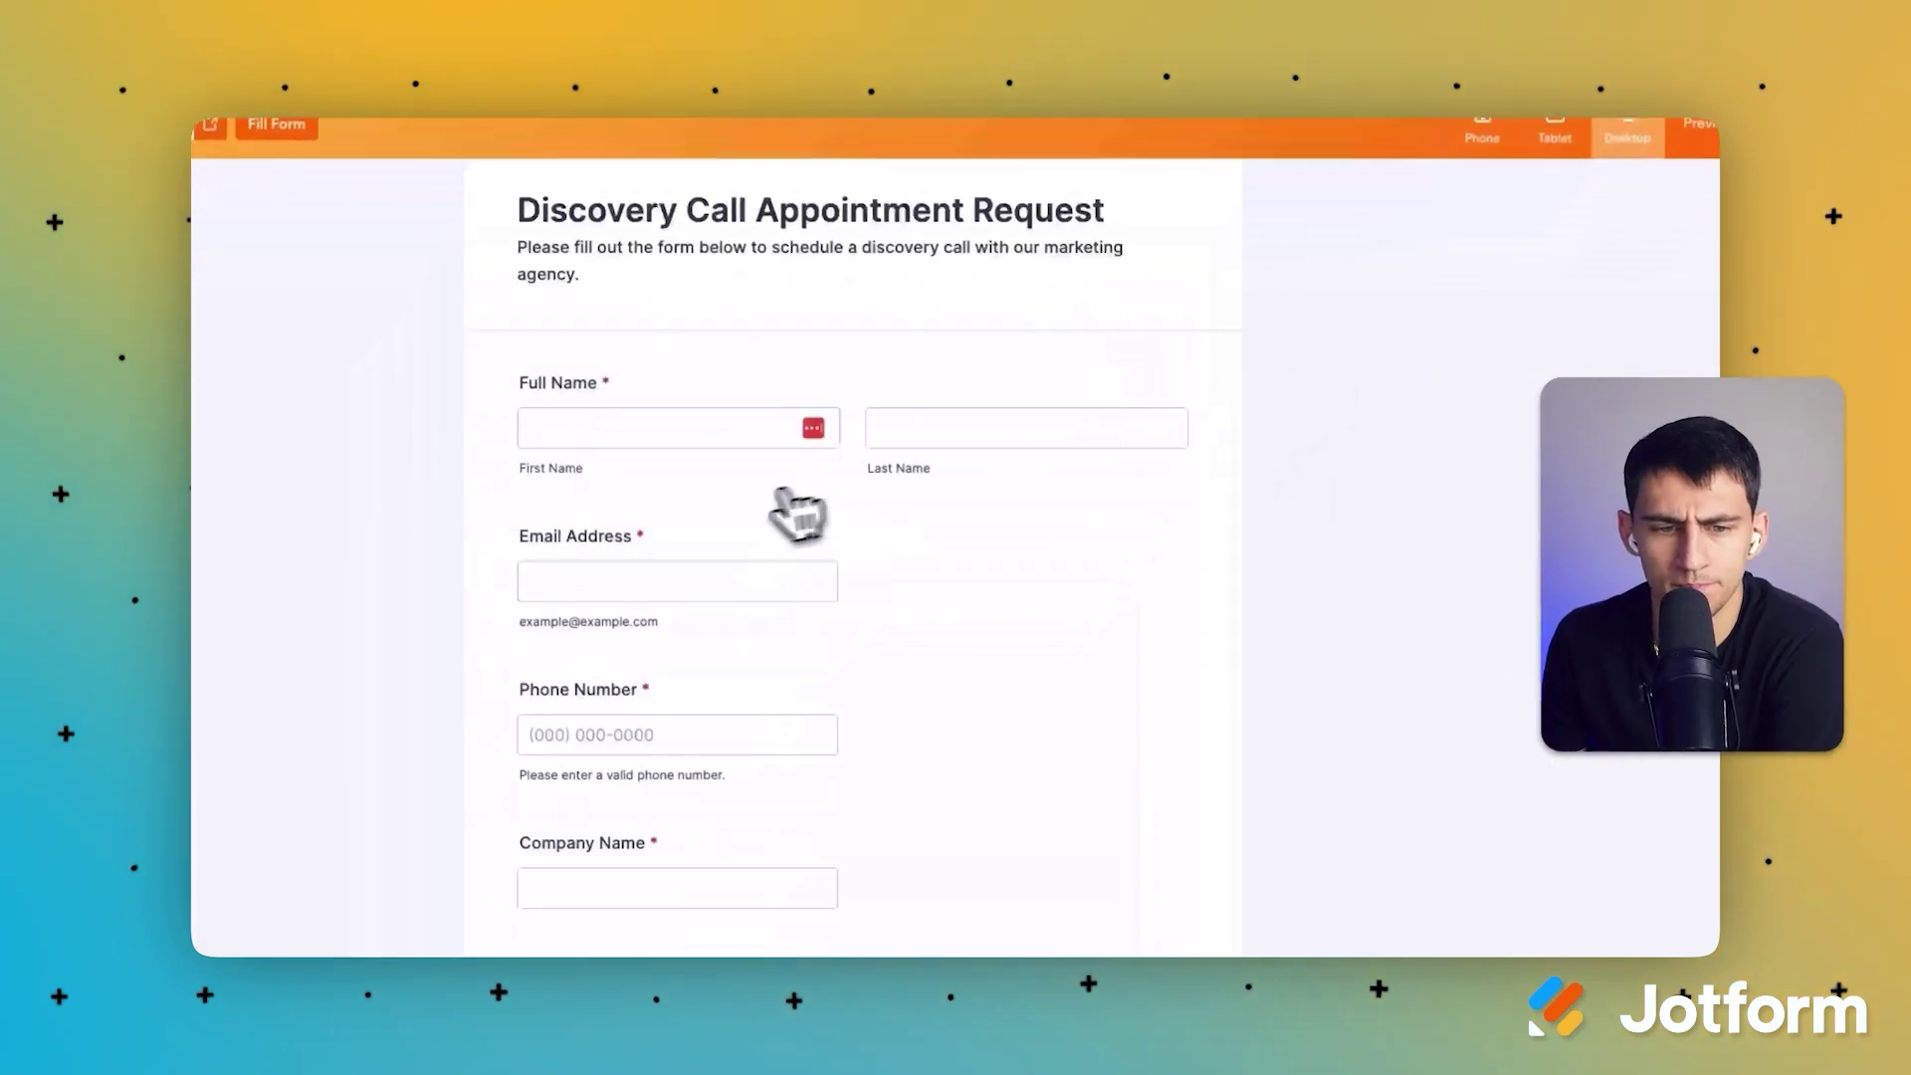
Step: Try the 8:00 AM and 8:30 AM slots in the form preview
{"action": "scroll", "coordinate": [794, 504], "scroll_direction": "down", "scroll_amount": 5}
{"action": "left_click", "coordinate": [1037, 589]}
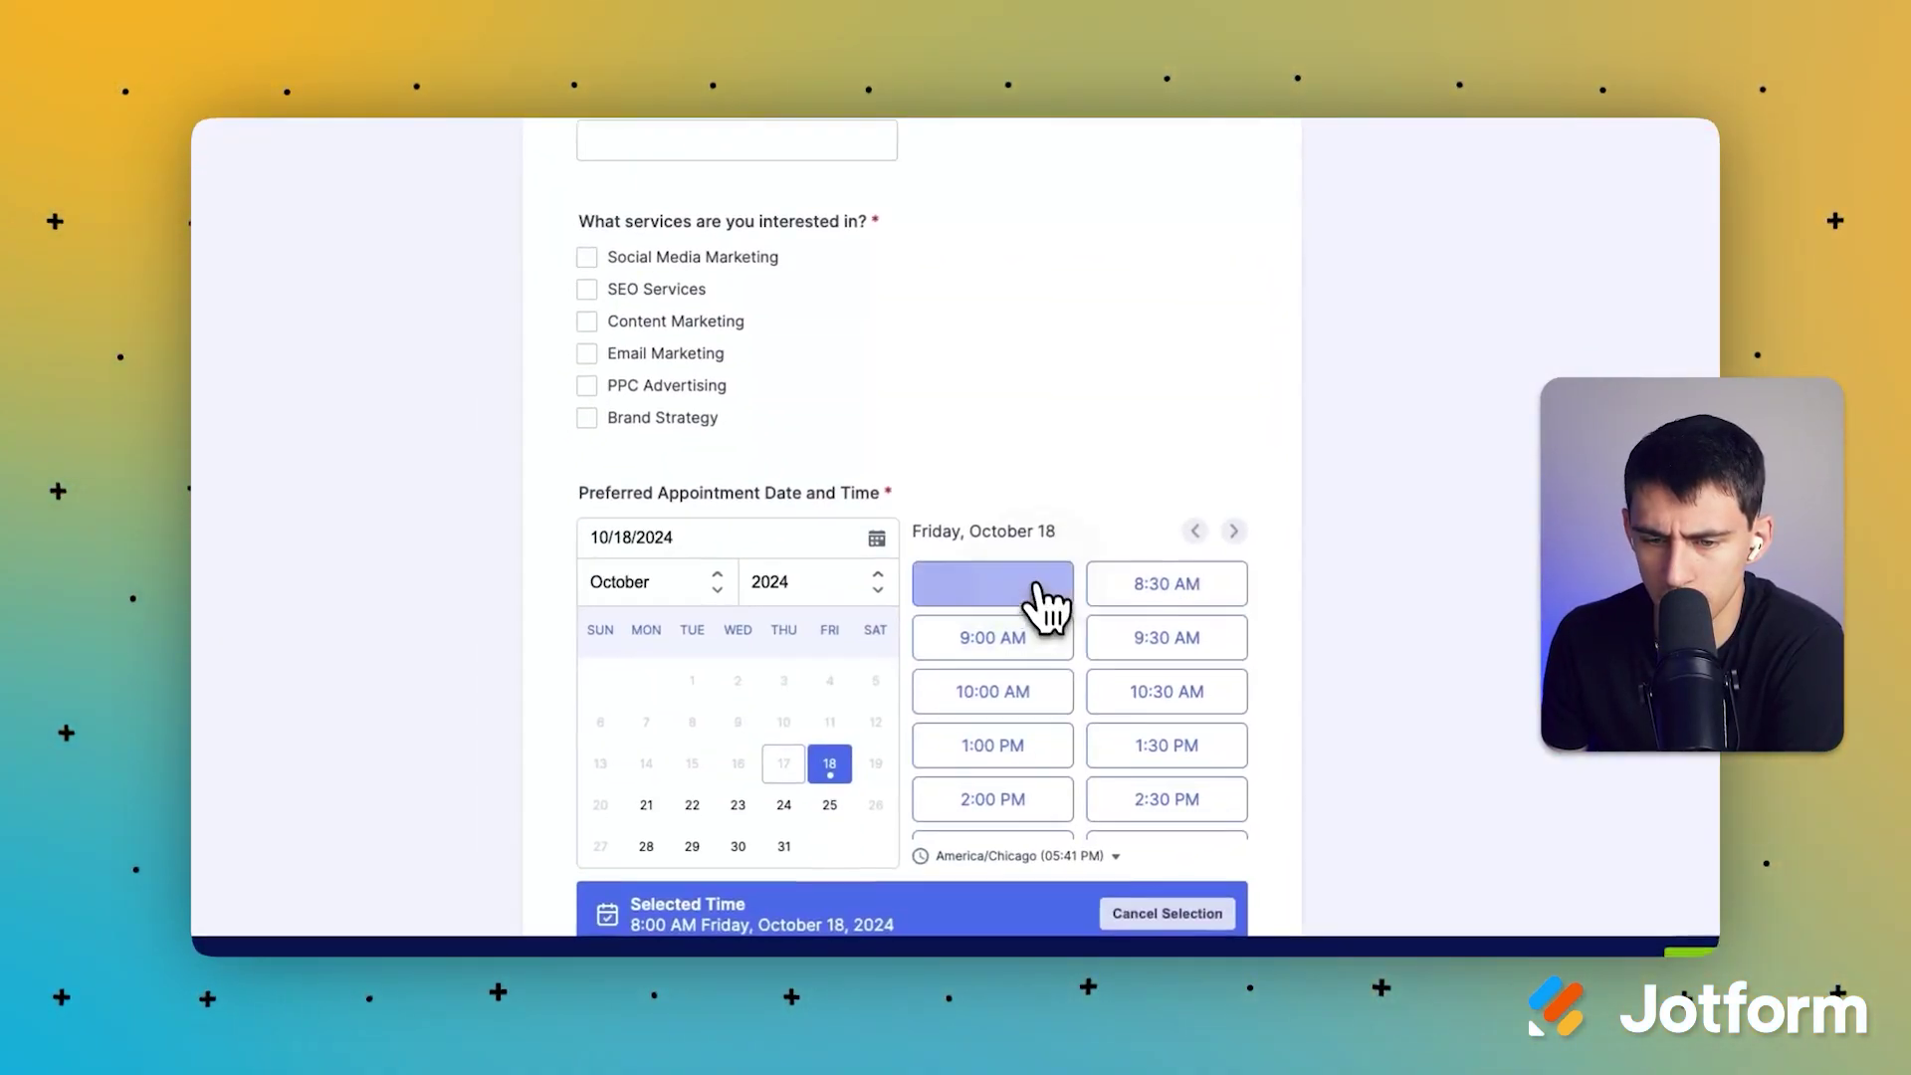
{"action": "left_click", "coordinate": [1192, 582]}
{"action": "scroll", "coordinate": [1248, 577], "scroll_direction": "down", "scroll_amount": 6}
{"action": "scroll", "coordinate": [1215, 637], "scroll_direction": "down", "scroll_amount": 2}
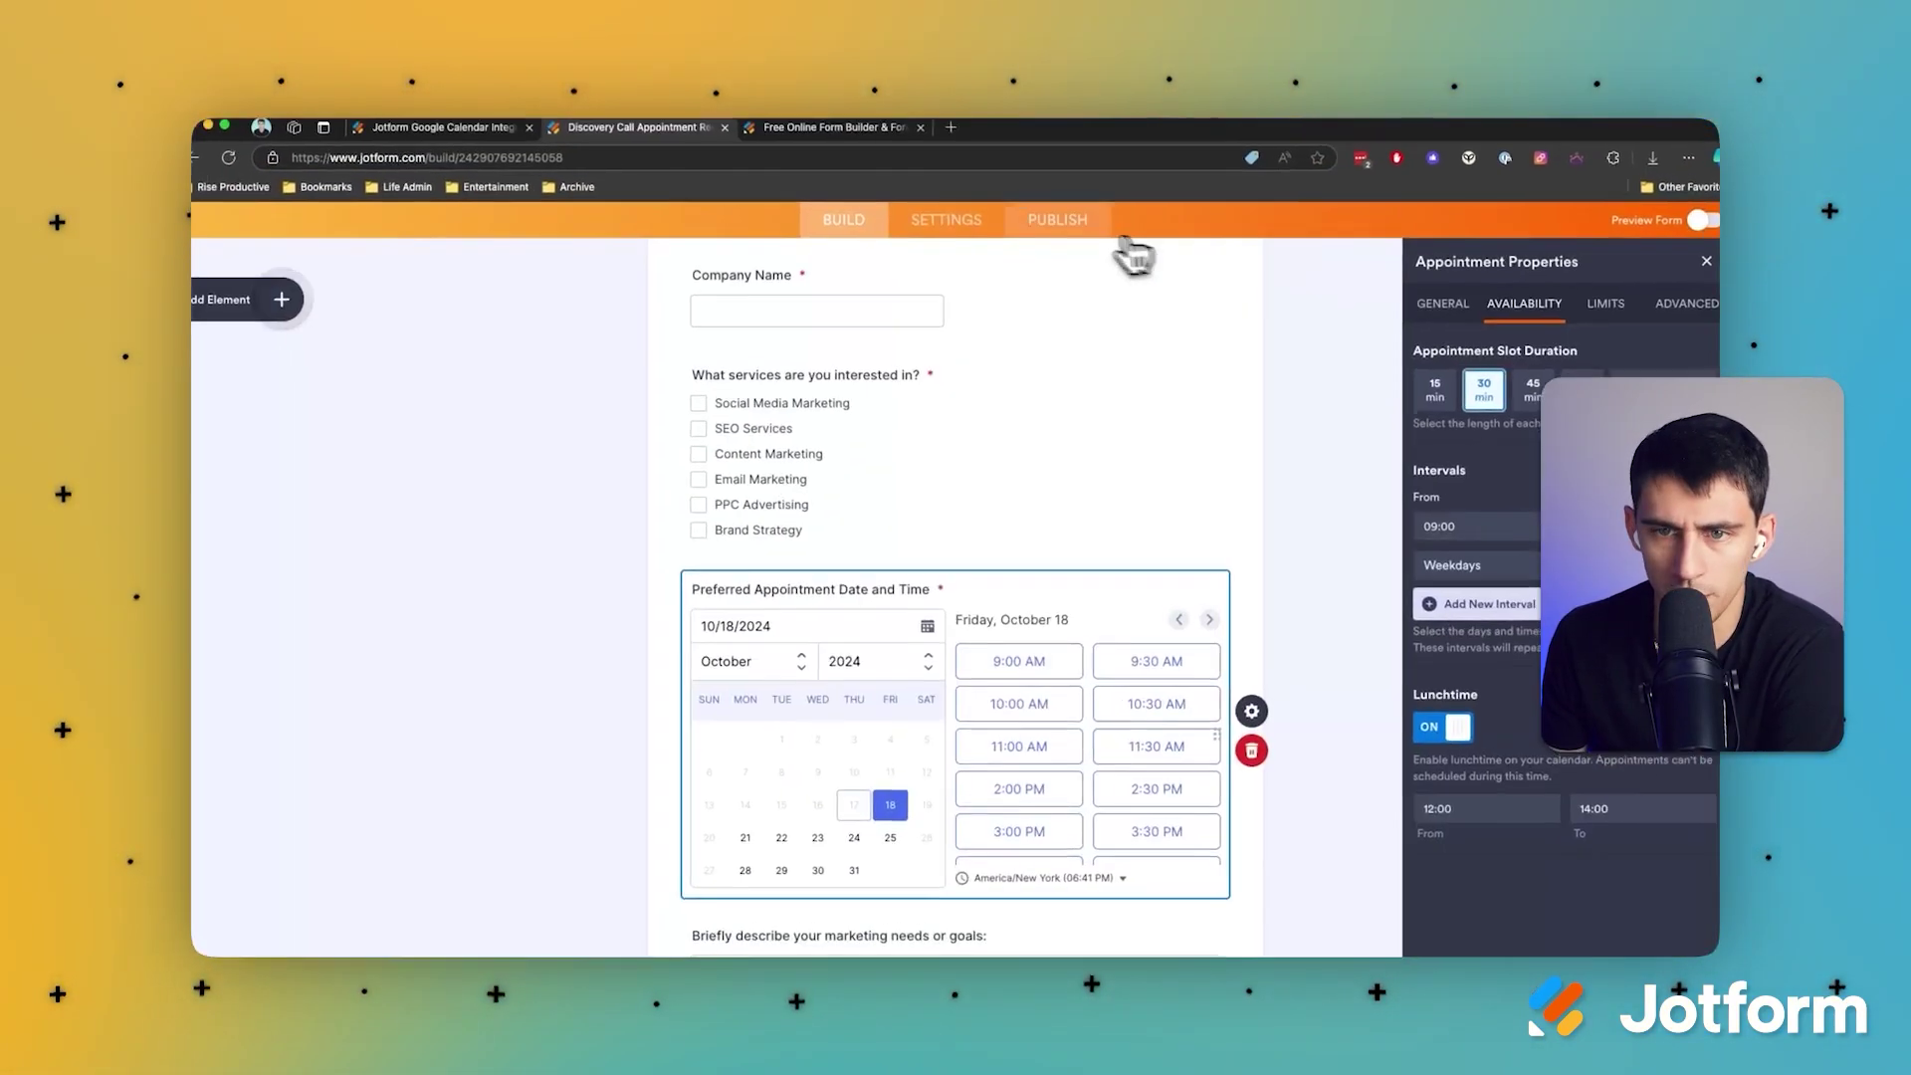
Step: Log in to an existing Jotform account from Publish and open the form's Settings
{"action": "left_click", "coordinate": [1105, 224]}
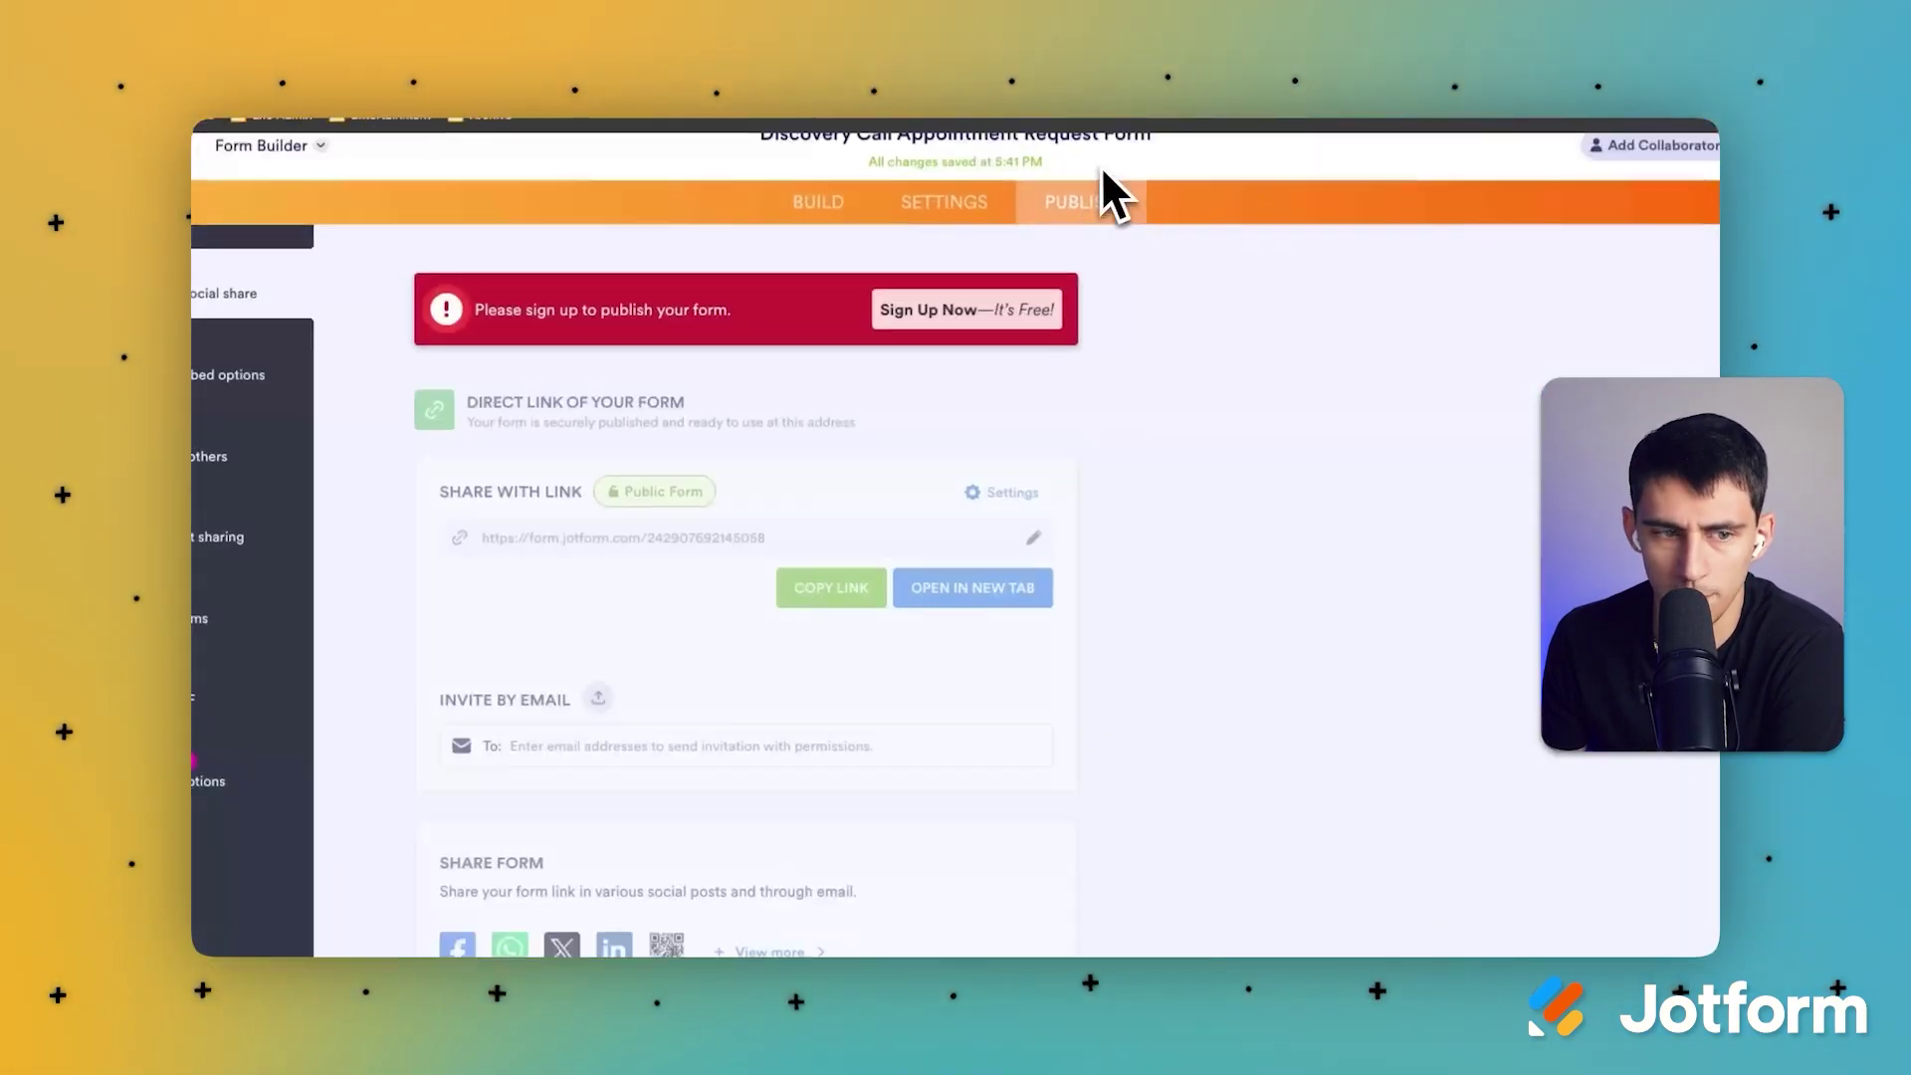
{"action": "left_click", "coordinate": [973, 331]}
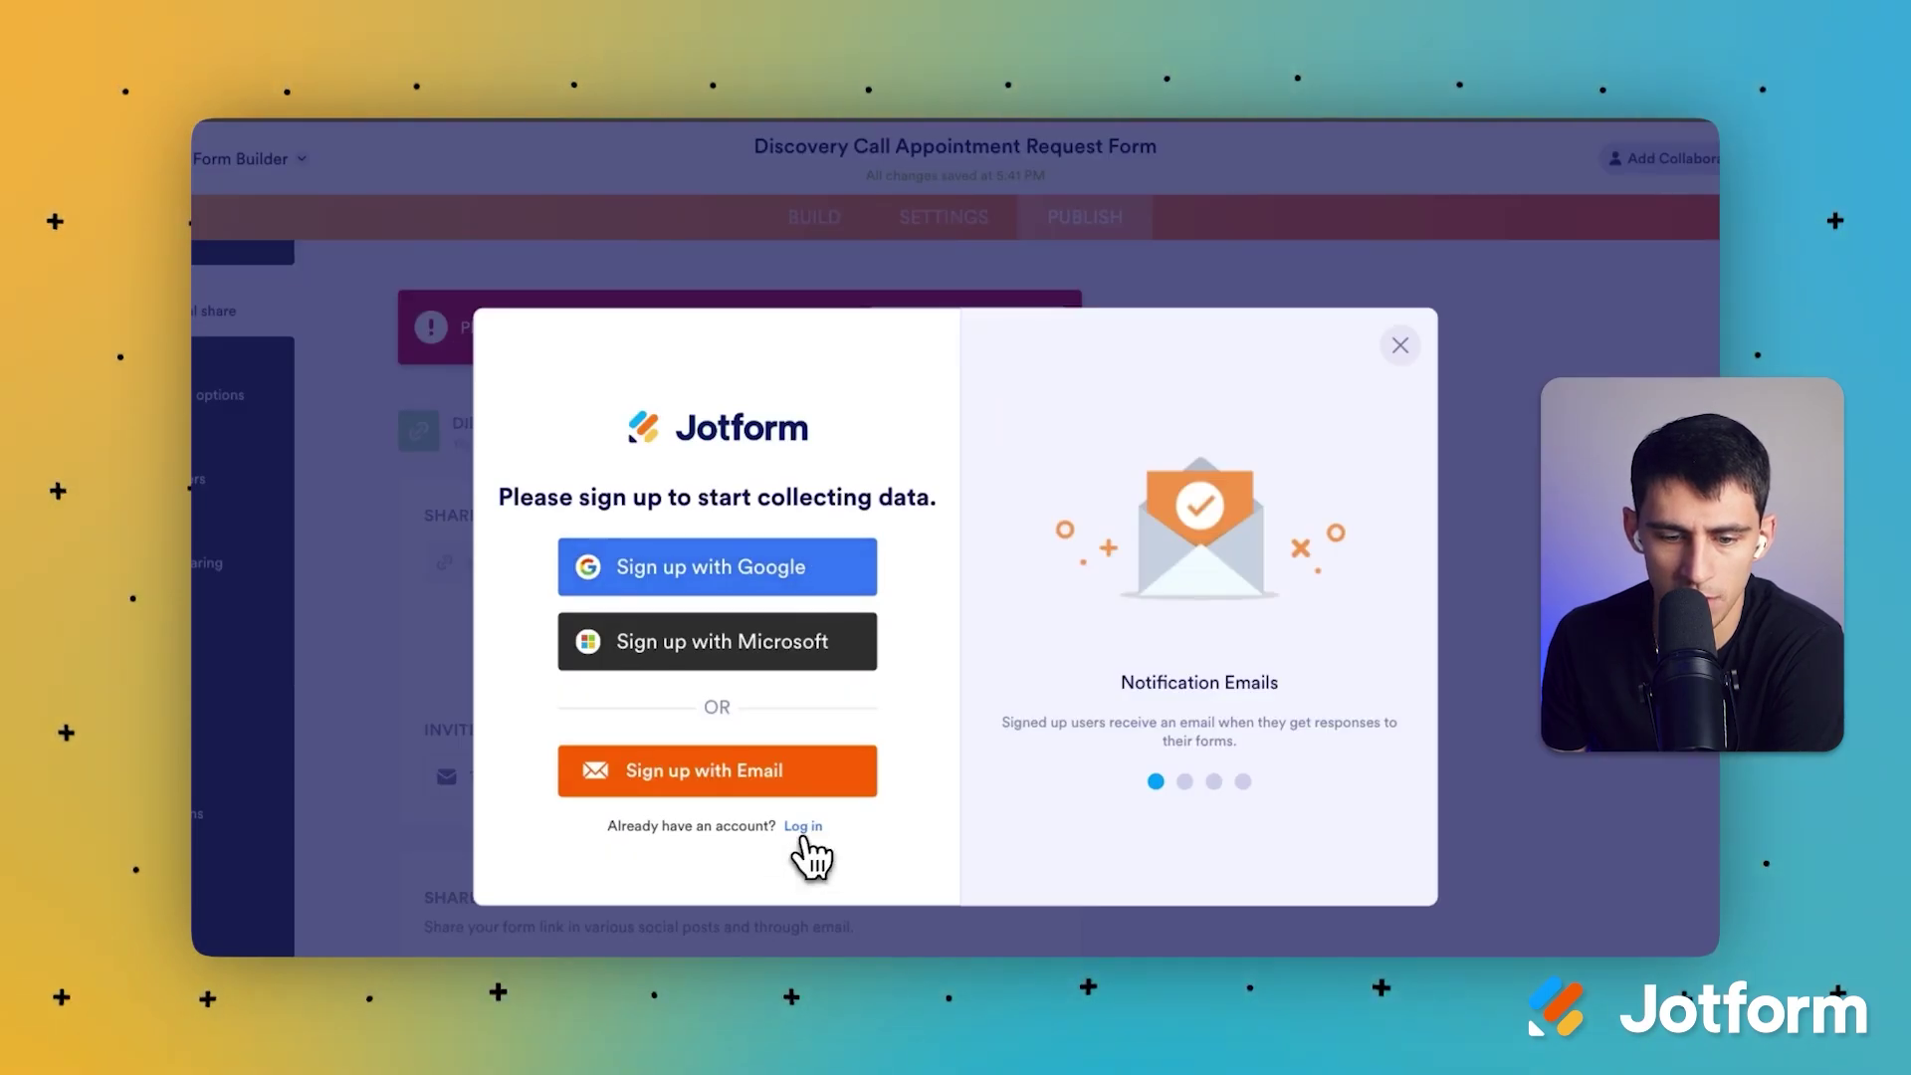
{"action": "left_click", "coordinate": [793, 832]}
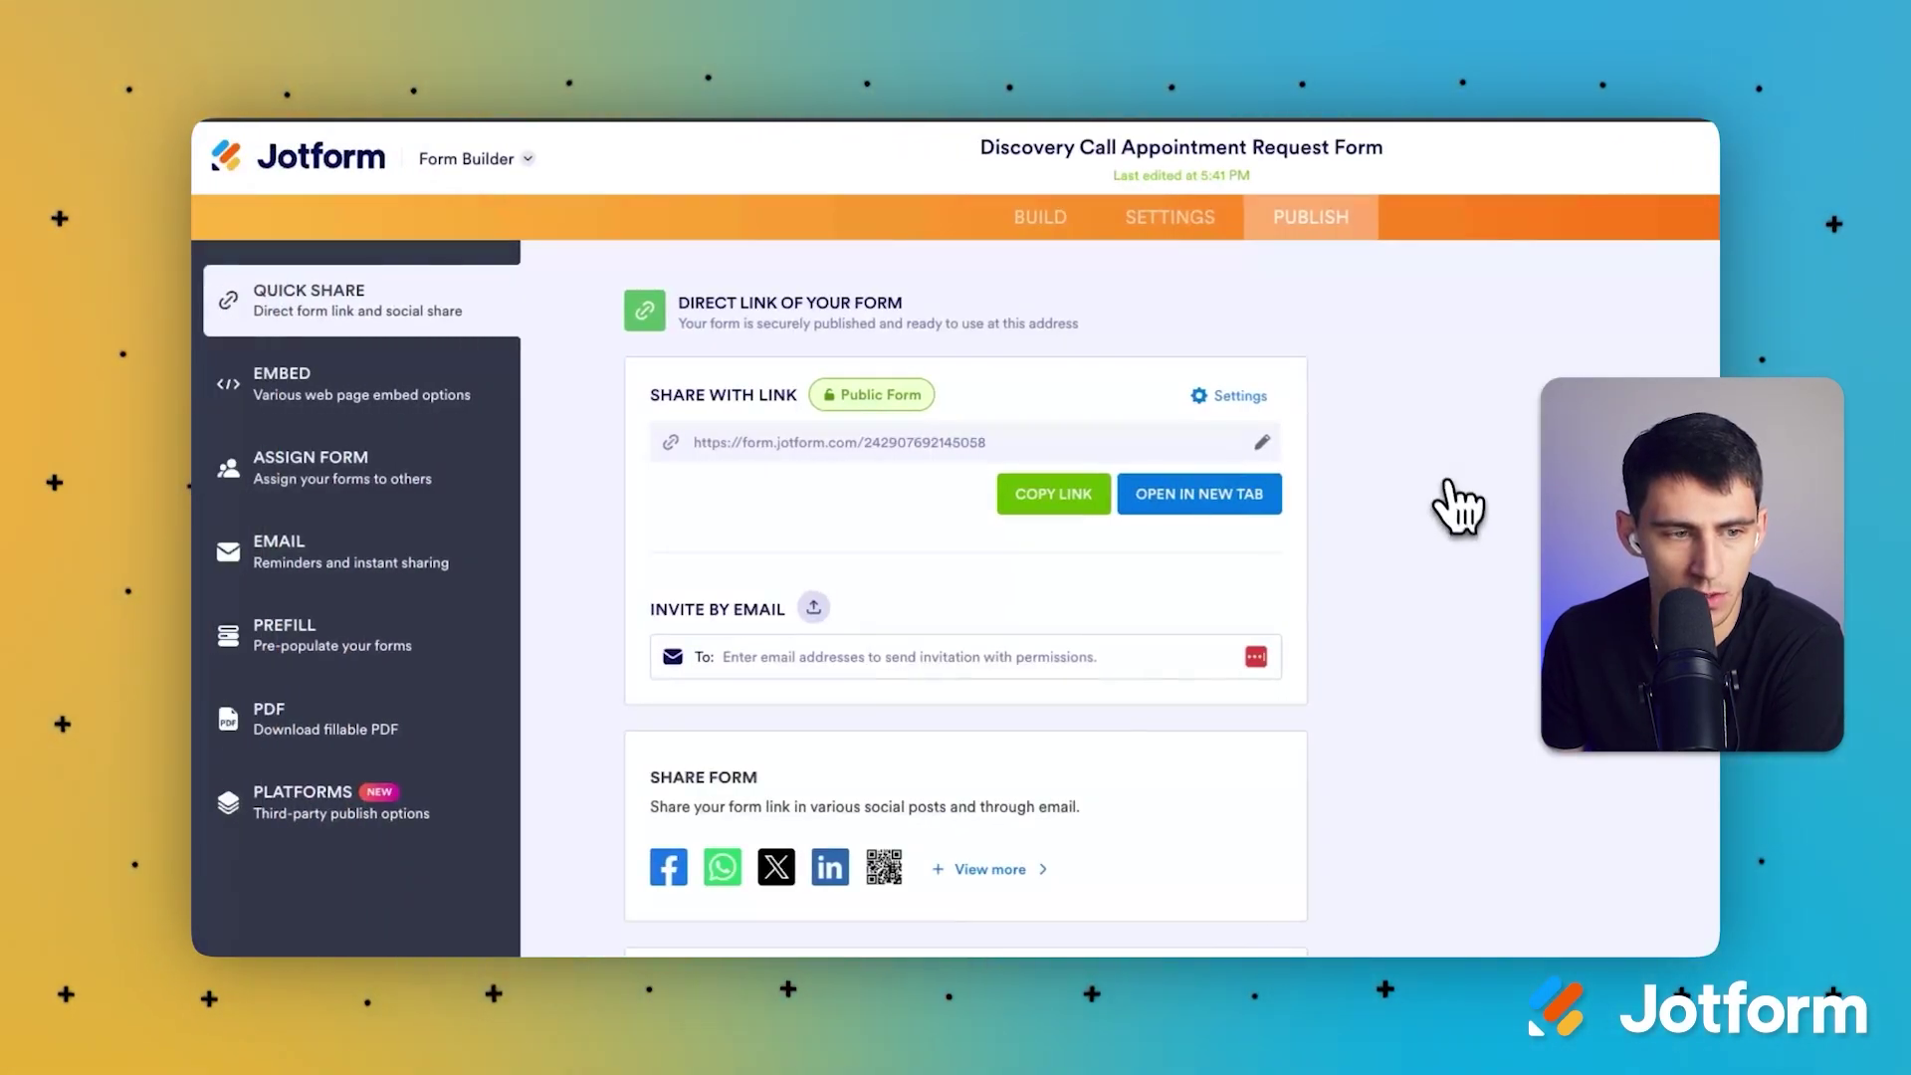
{"action": "left_click", "coordinate": [1184, 219]}
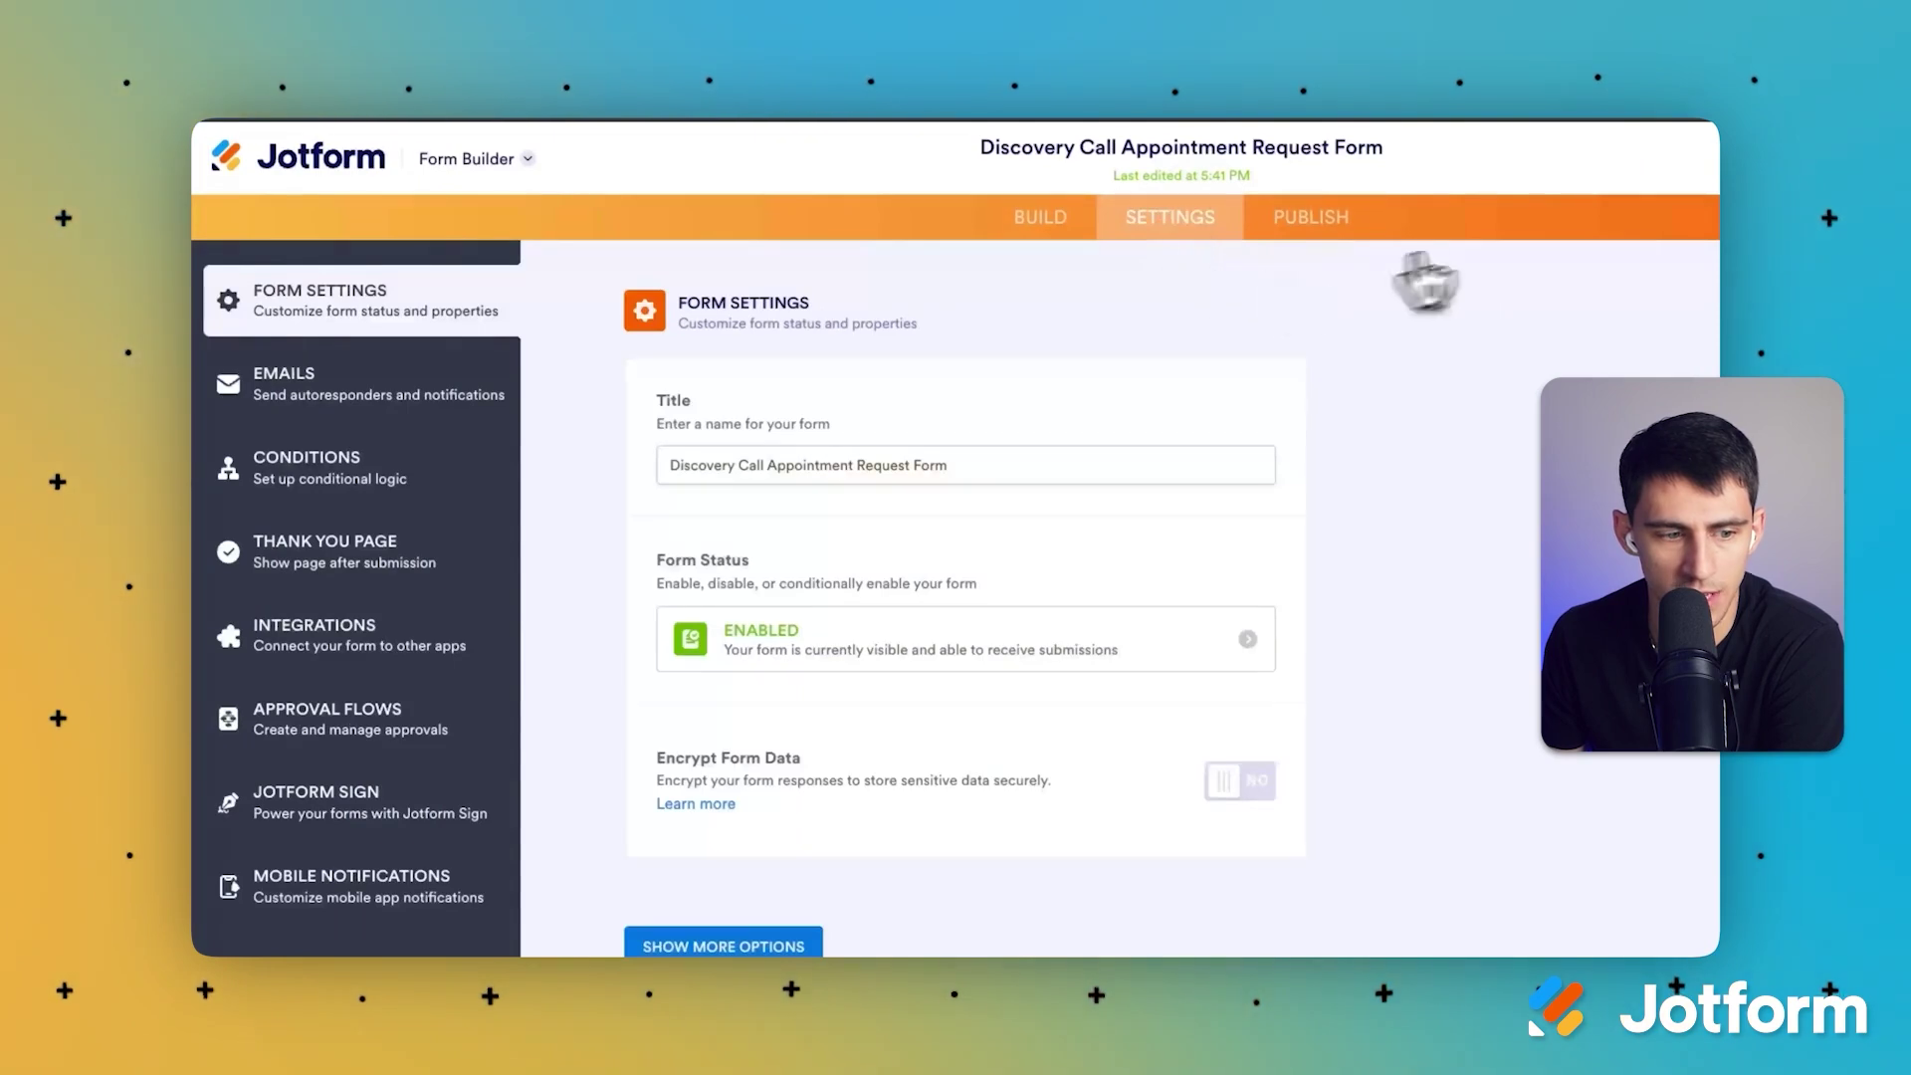
Step: Search Integrations for 'calendar' and open the Google Calendar integration
{"action": "left_click", "coordinate": [403, 652]}
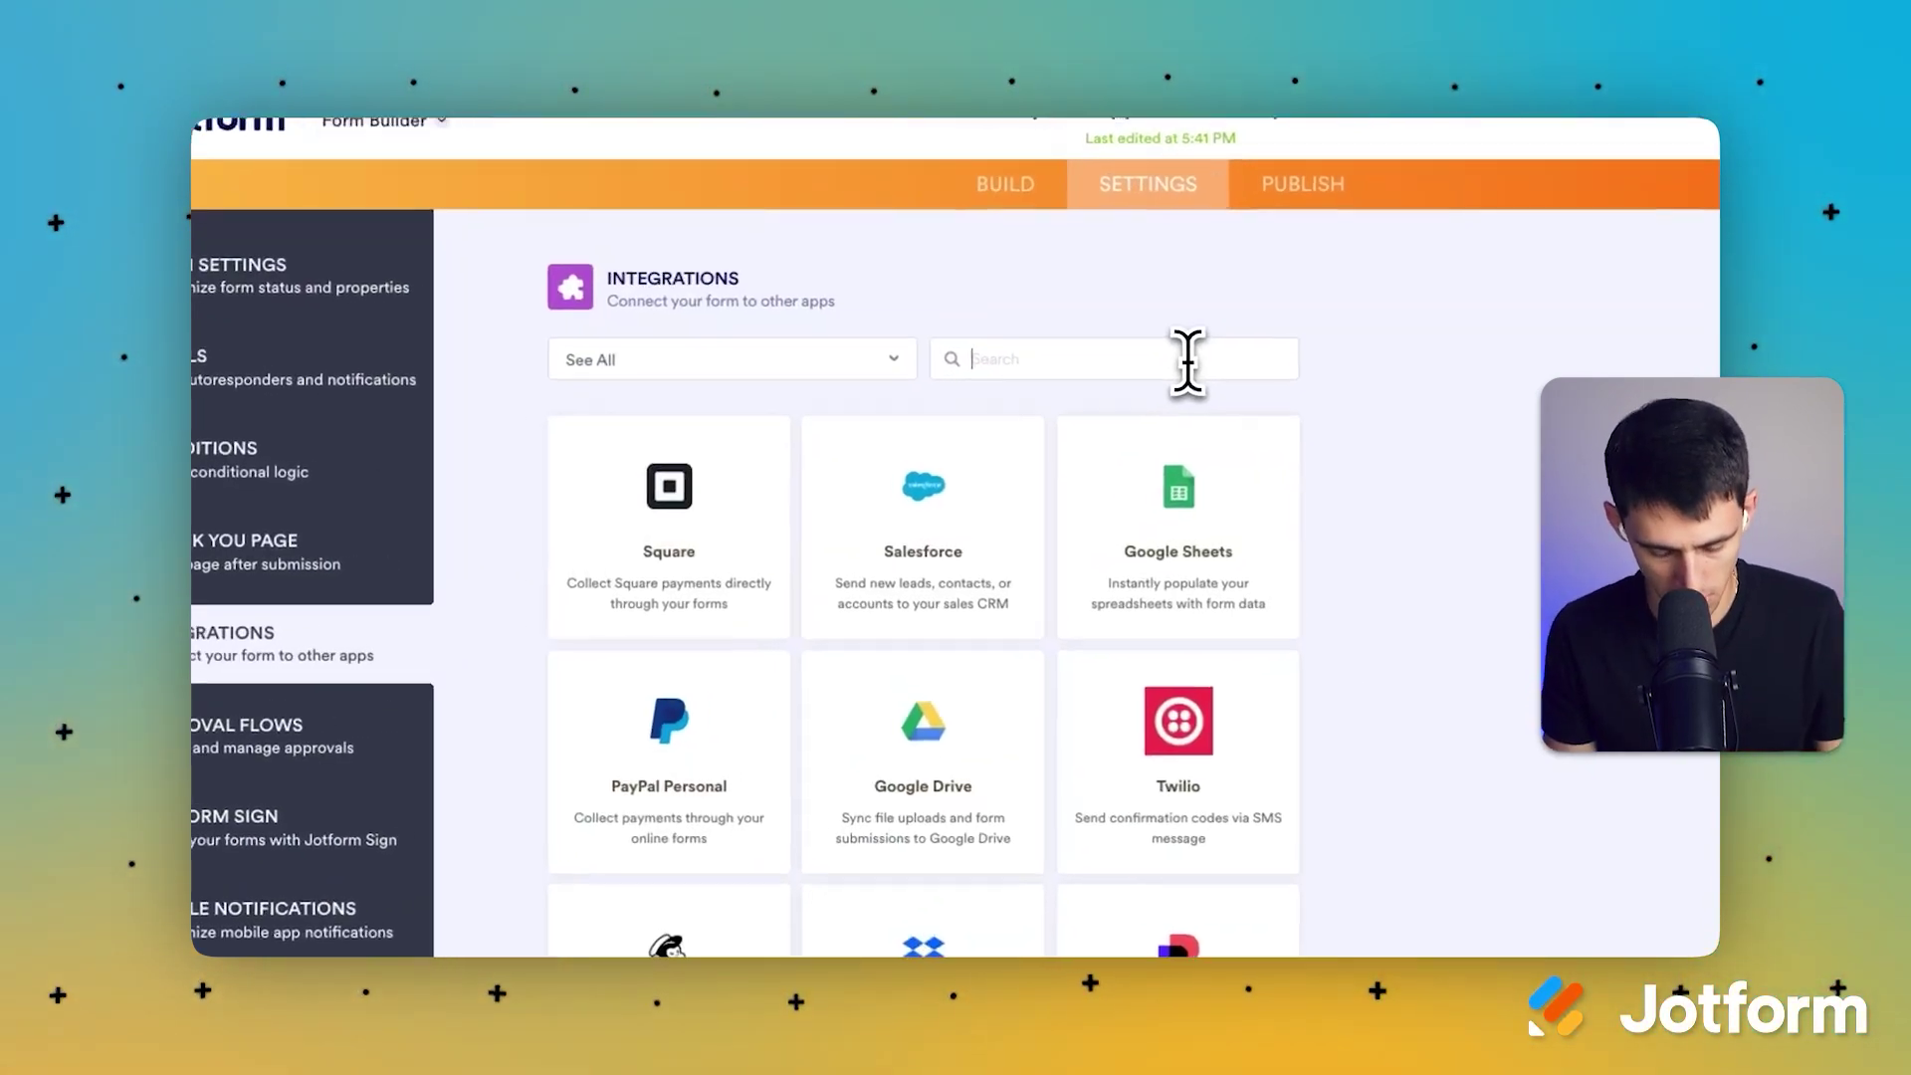
{"action": "type", "text": "calendar"}
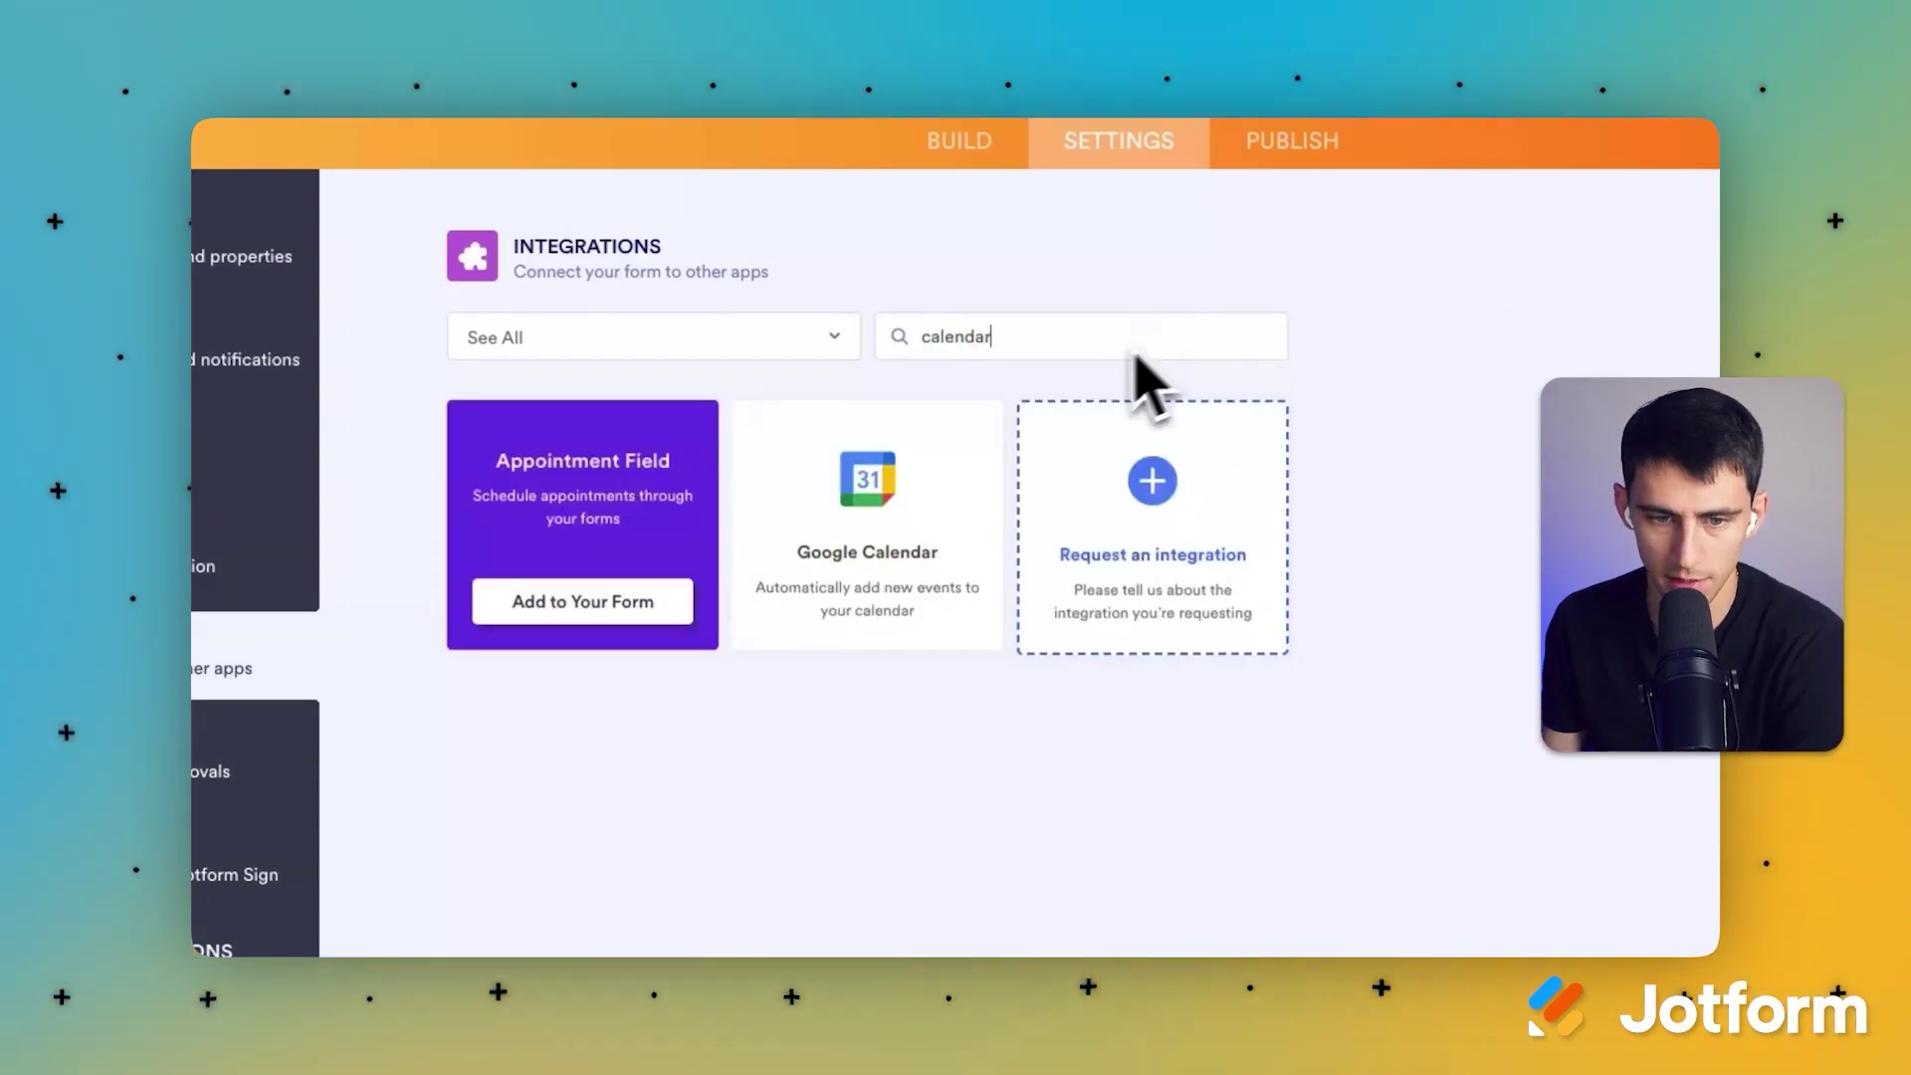
{"action": "left_click", "coordinate": [831, 466]}
{"action": "scroll", "coordinate": [746, 514], "scroll_direction": "down", "scroll_amount": 2}
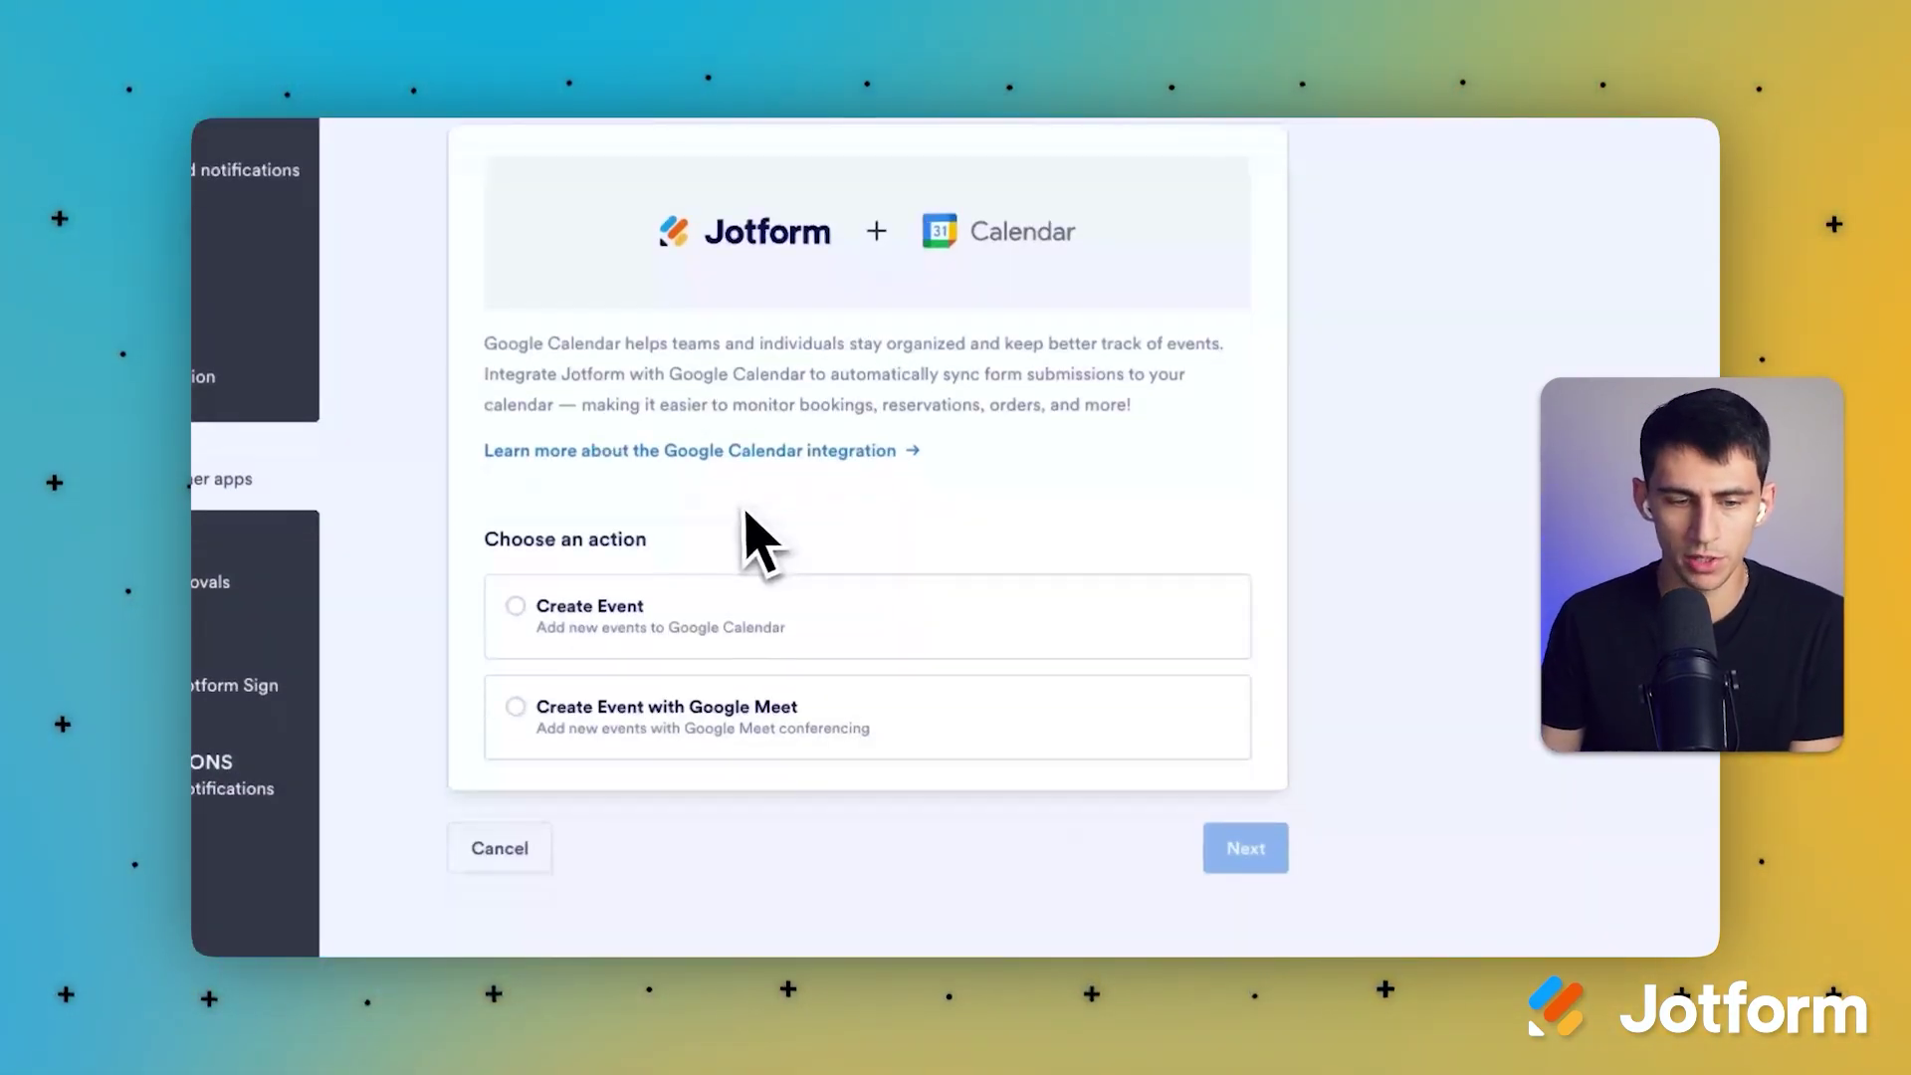
Step: Choose Create Event with Google Meet and authorize a Google account for calendar access
{"action": "left_click", "coordinate": [846, 716]}
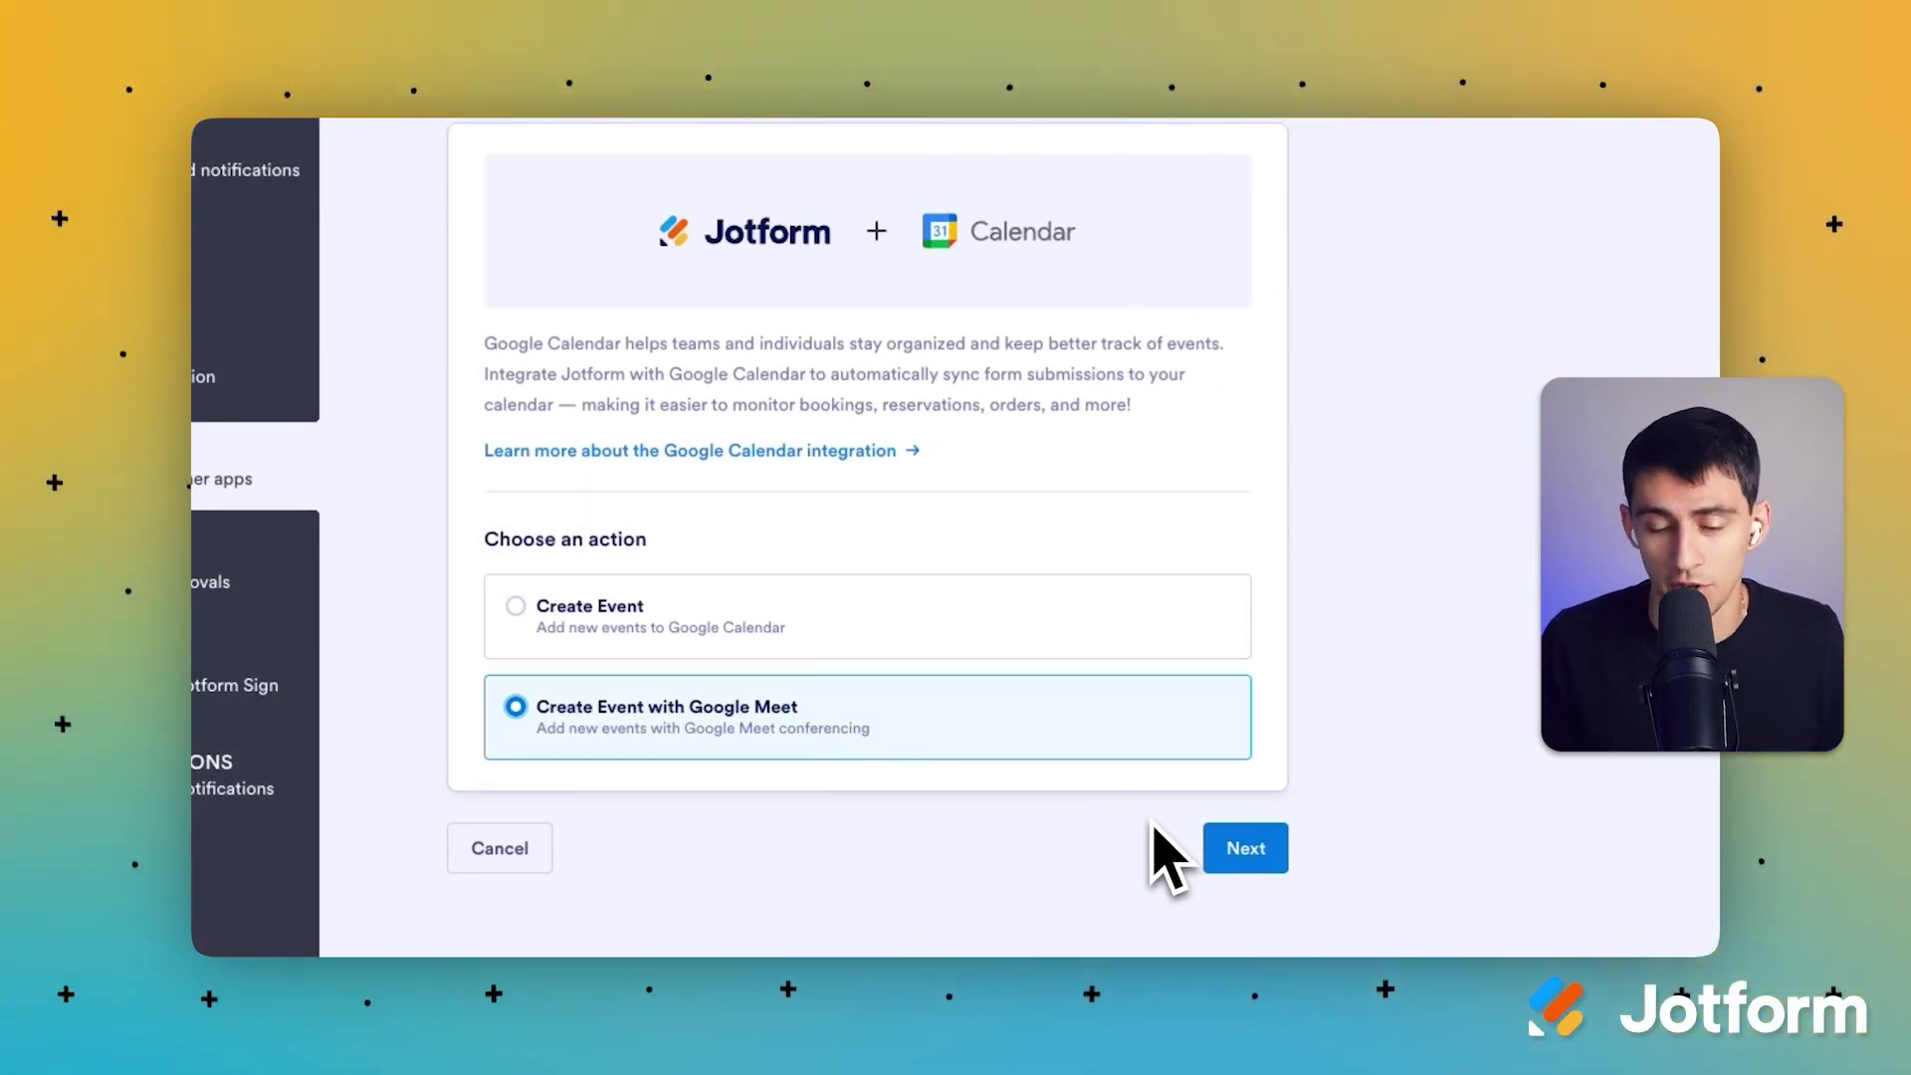
{"action": "left_click", "coordinate": [1246, 855]}
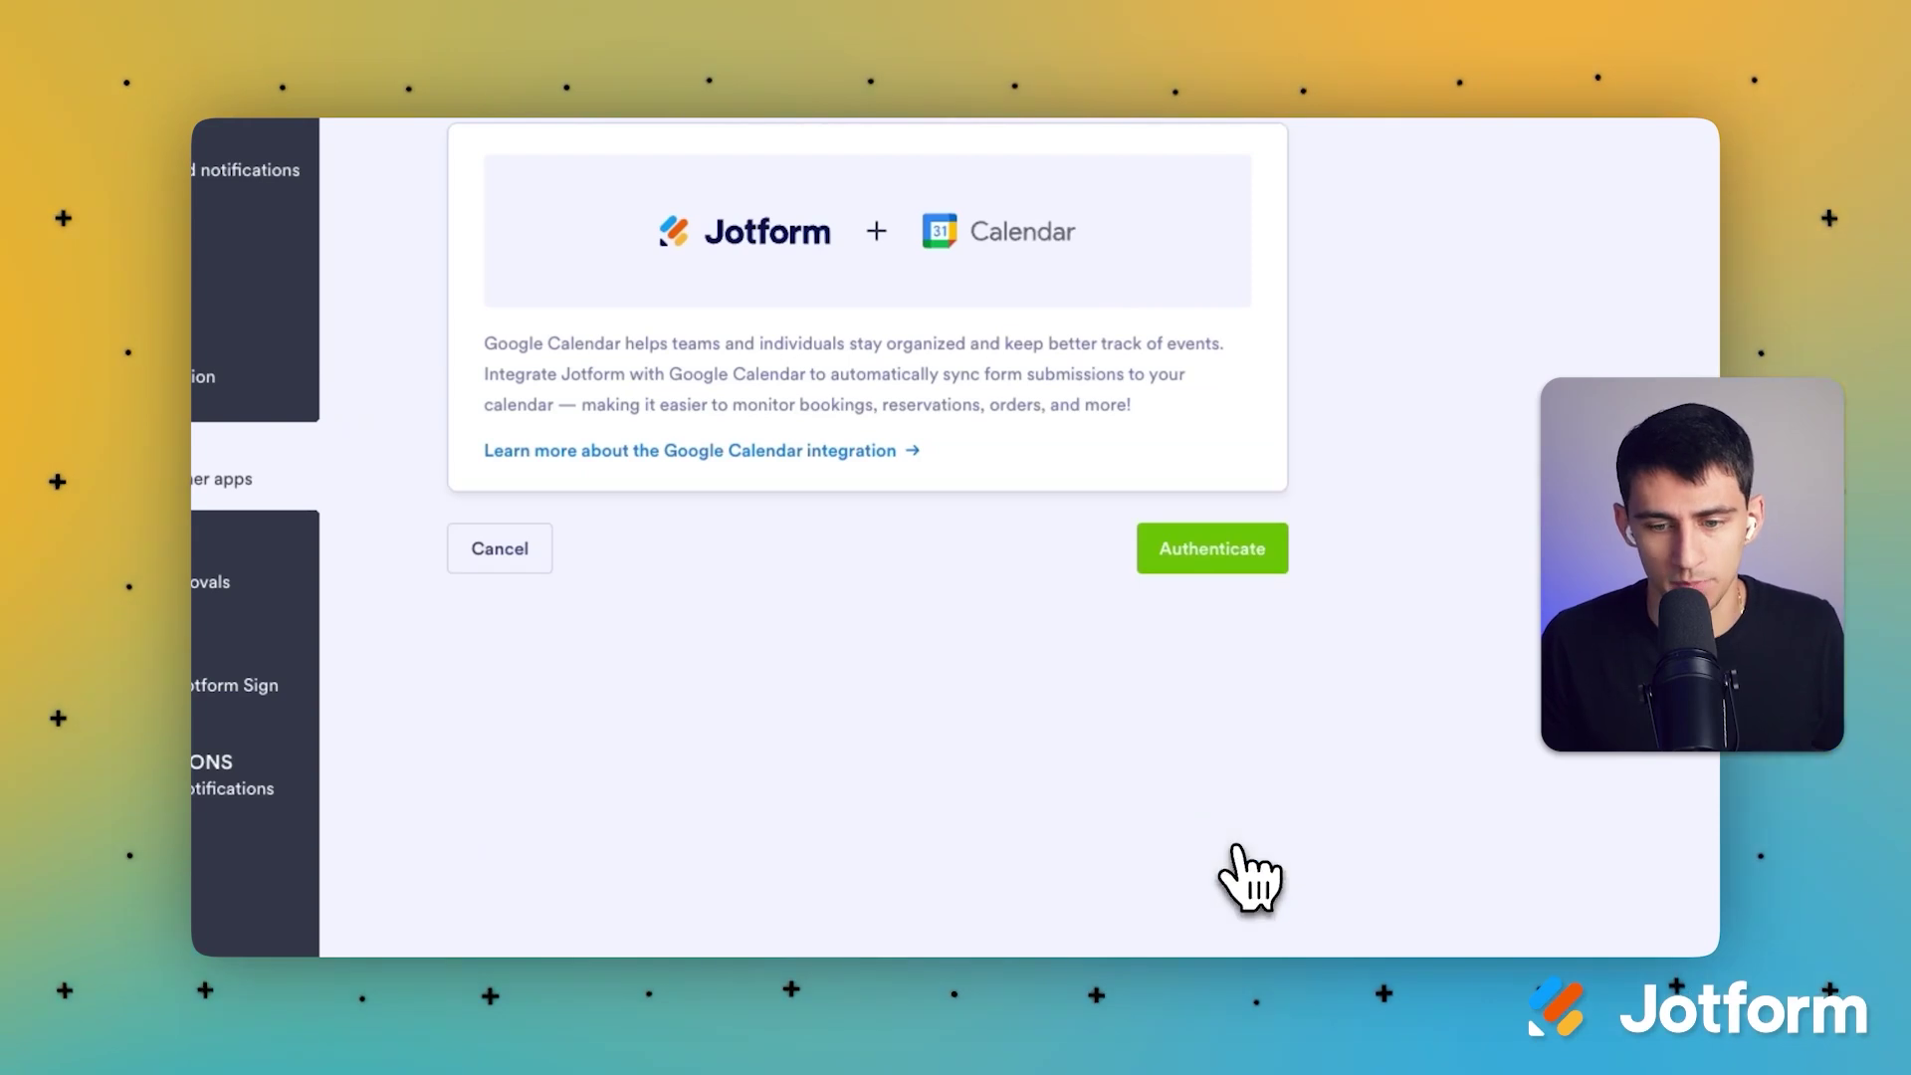
{"action": "left_click", "coordinate": [1214, 547]}
{"action": "left_click", "coordinate": [1075, 926]}
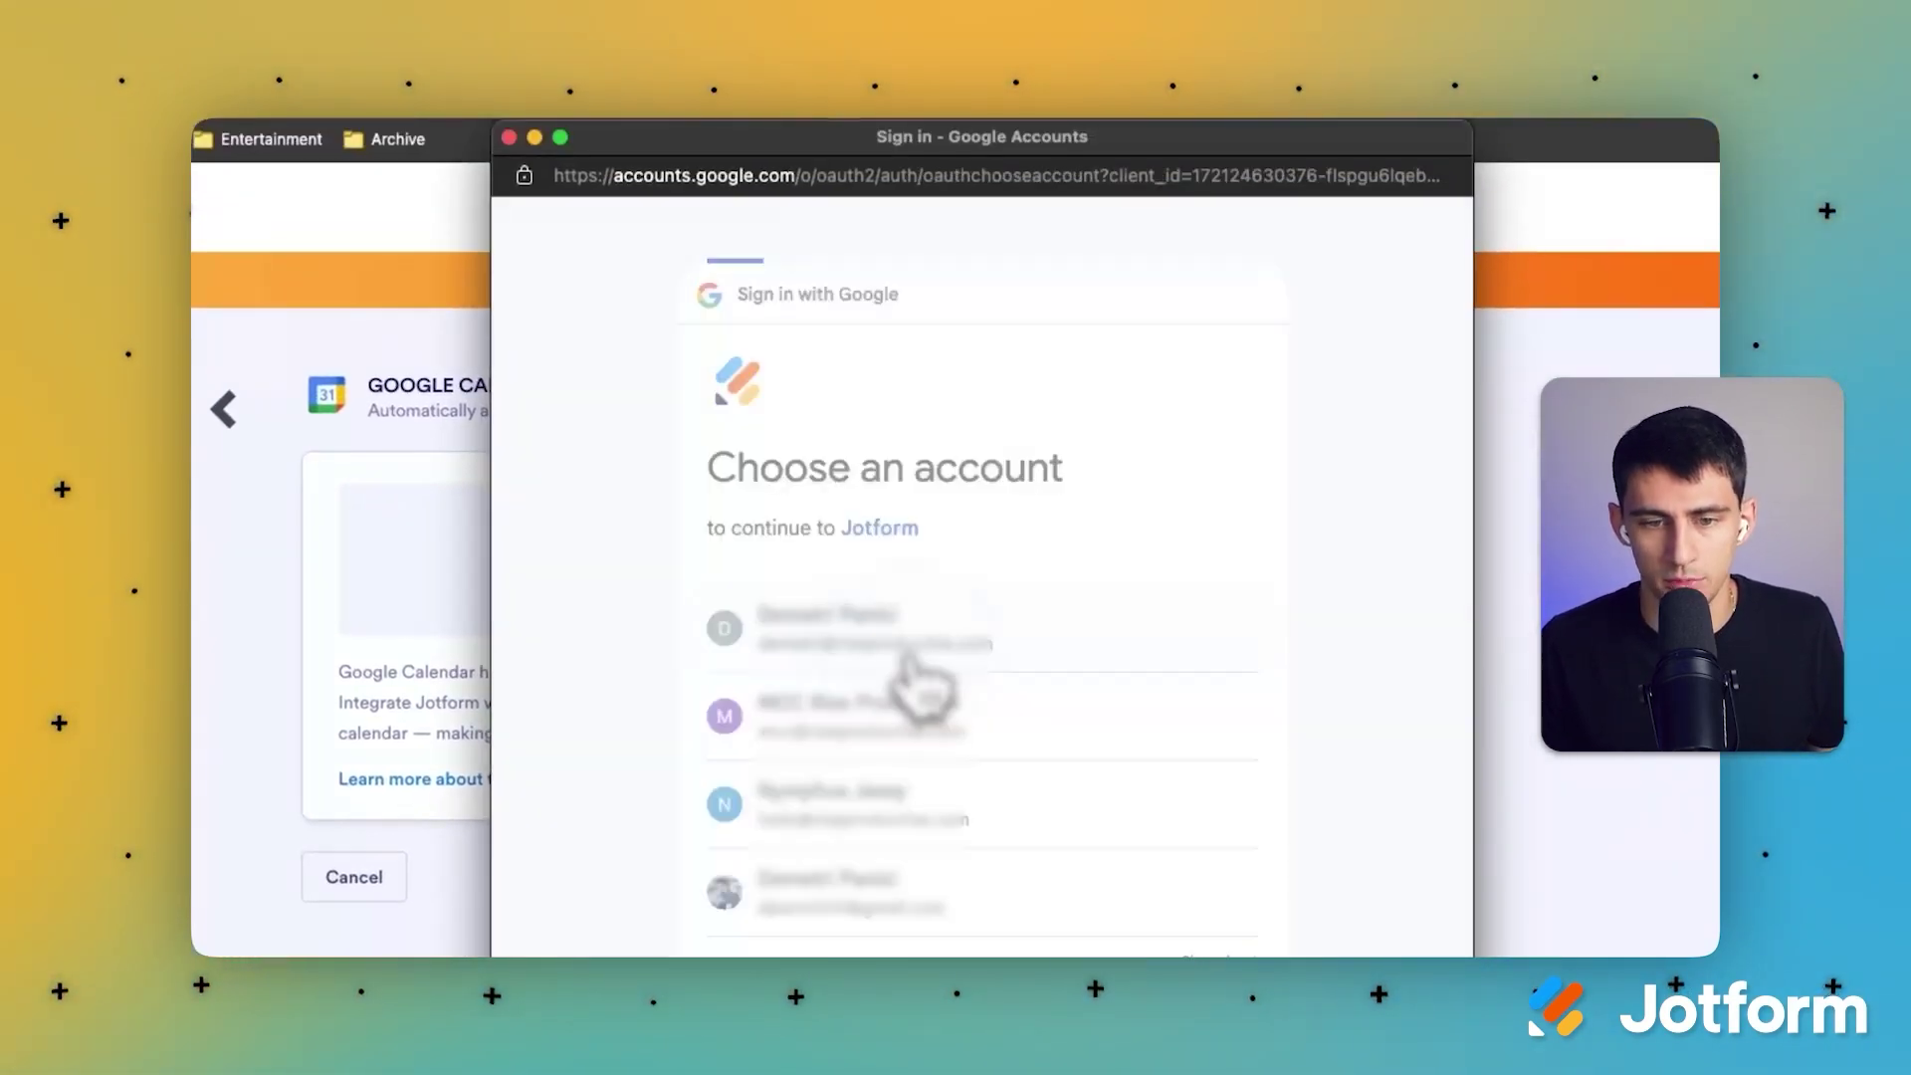
{"action": "left_click", "coordinate": [1115, 916]}
{"action": "left_click", "coordinate": [1242, 897]}
{"action": "scroll", "coordinate": [886, 759], "scroll_direction": "down", "scroll_amount": 10}
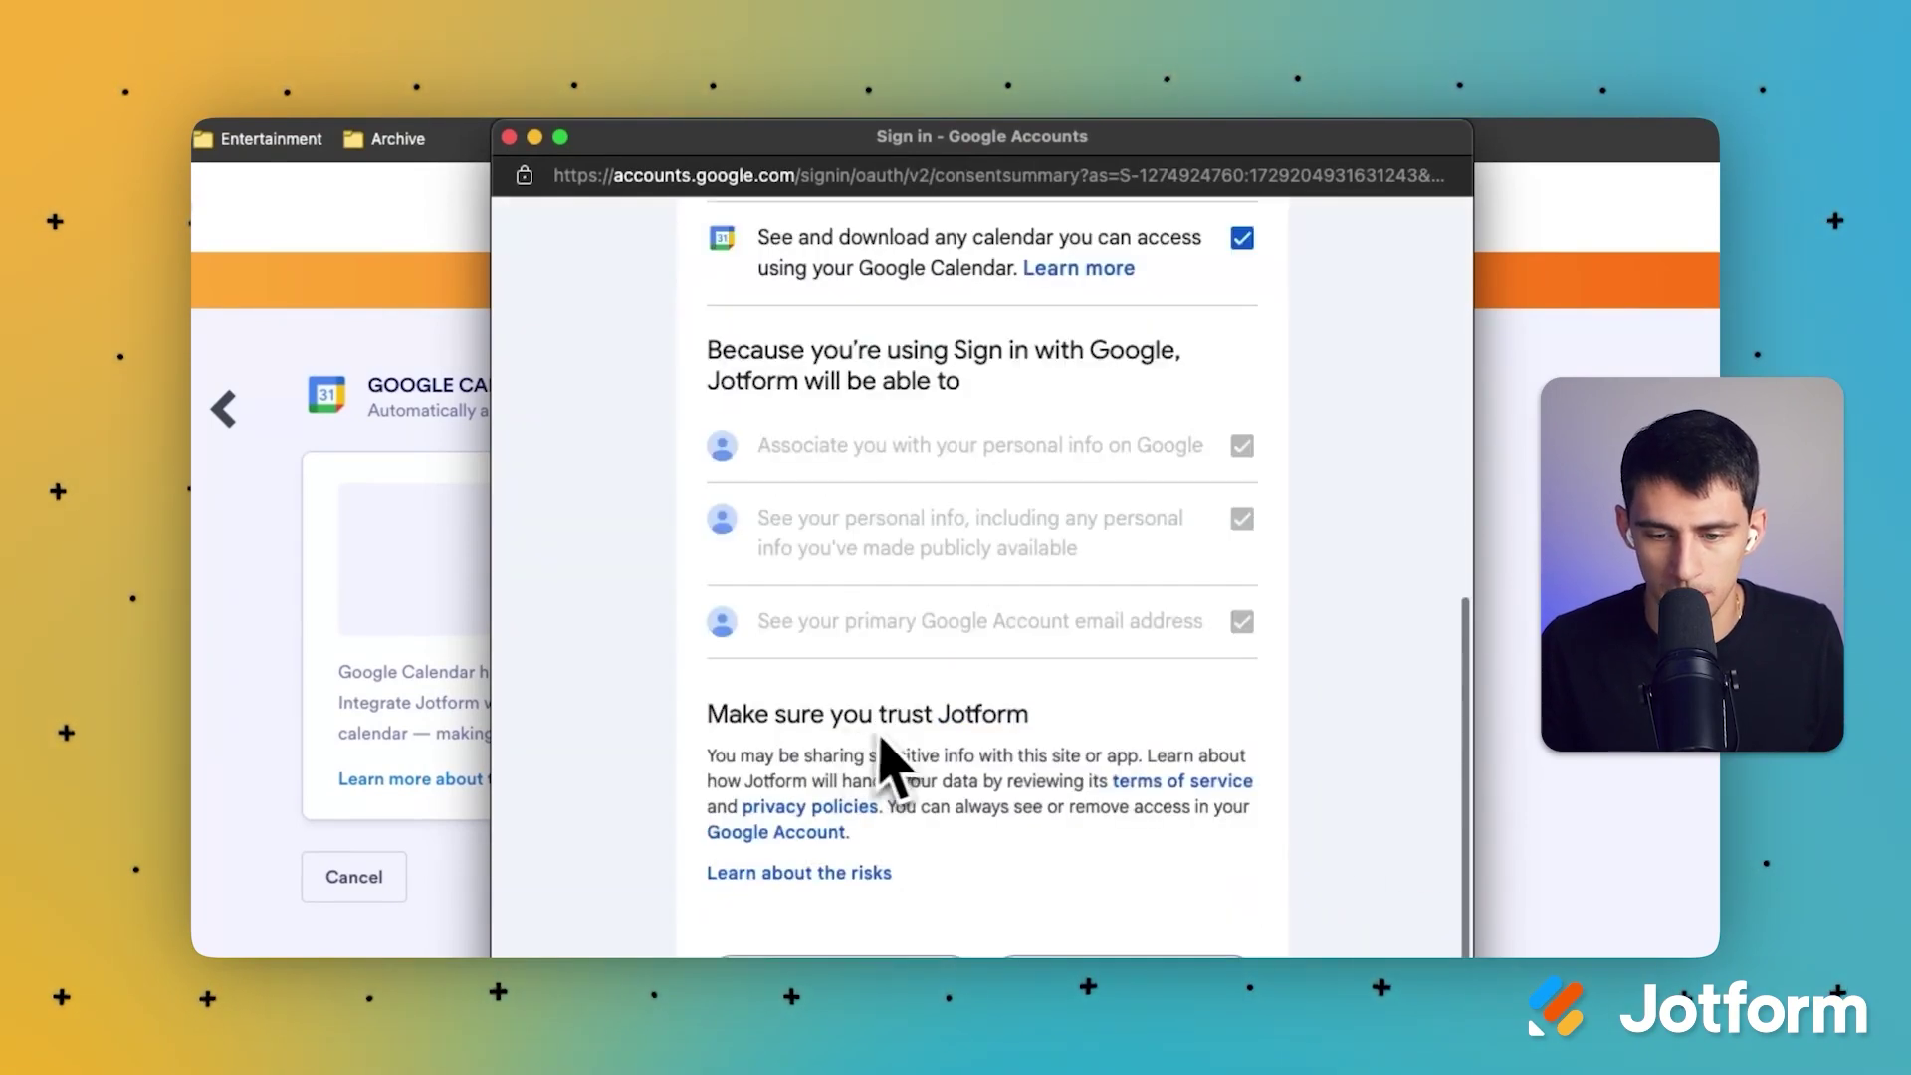
{"action": "left_click", "coordinate": [1042, 696]}
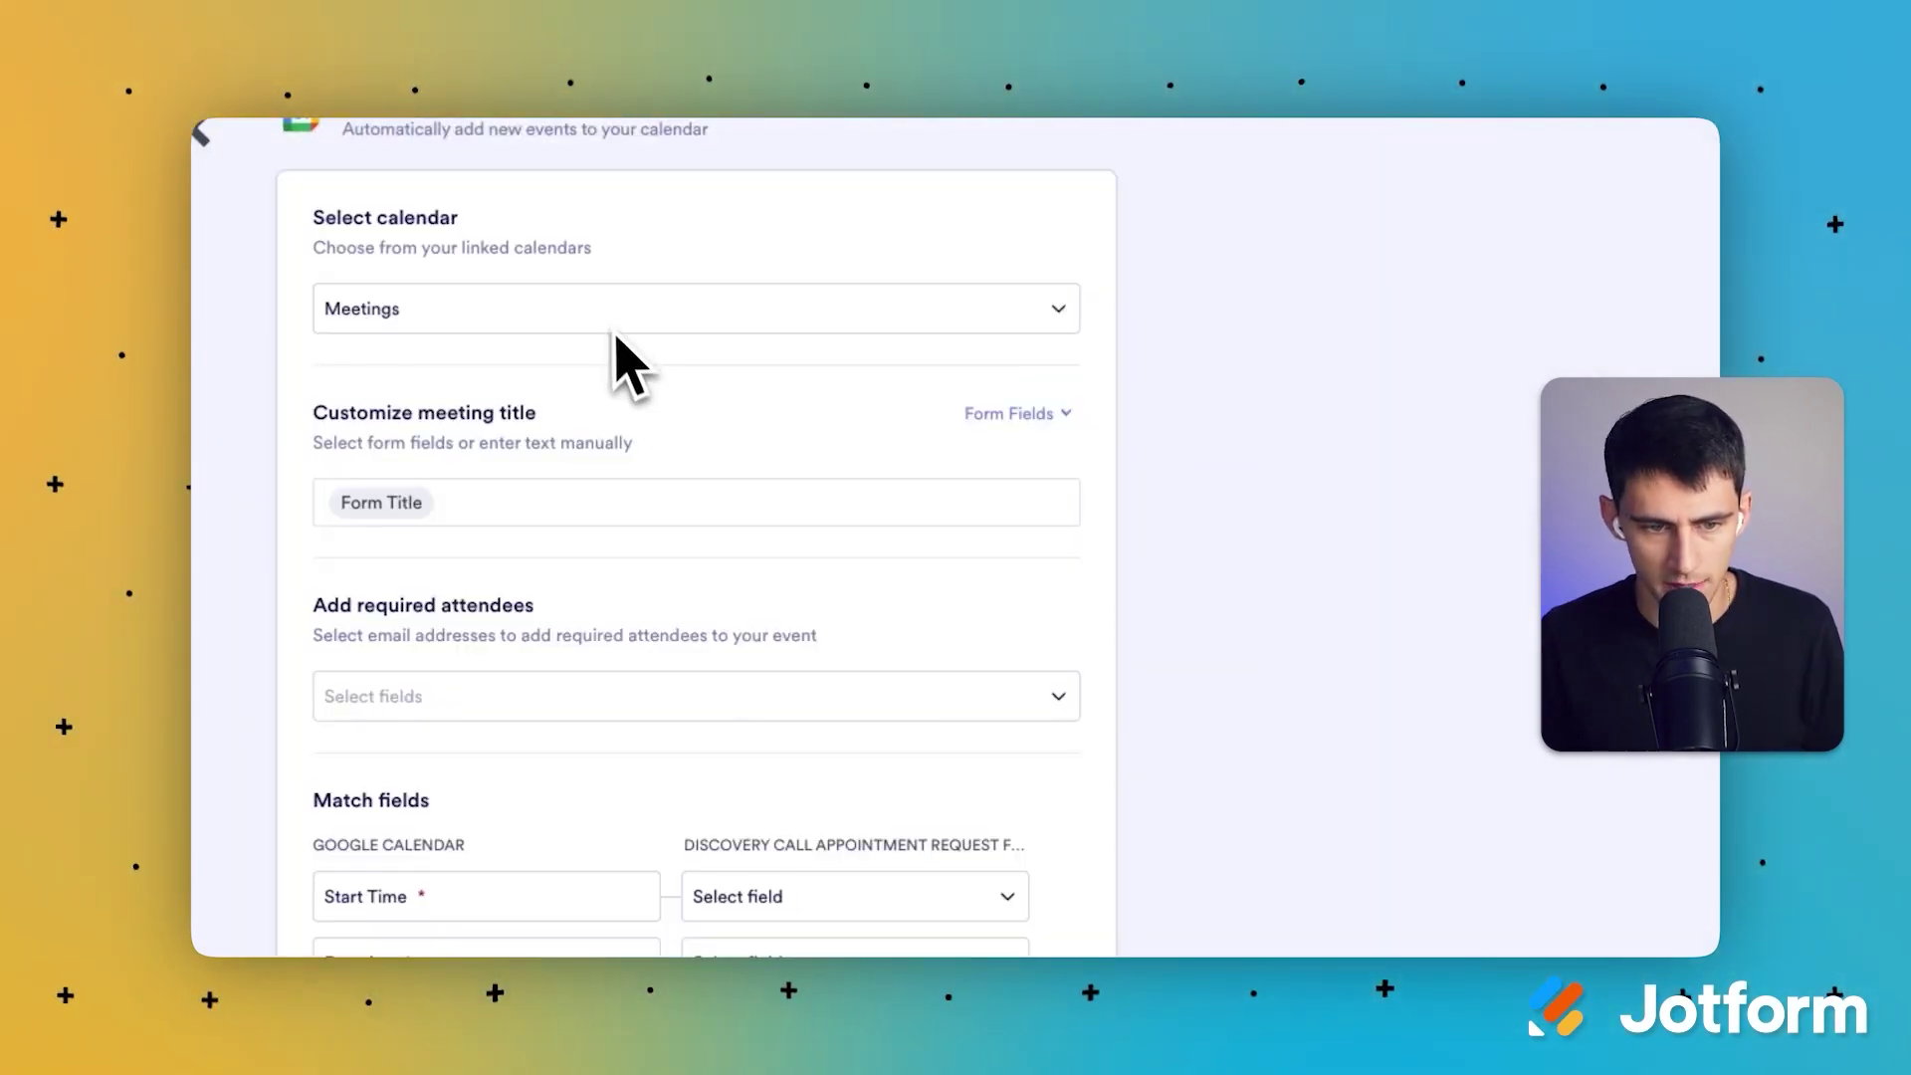
Step: Target the Meetings calendar and title events with Full Name followed by '- Discovery Call'
{"action": "left_click", "coordinate": [619, 316]}
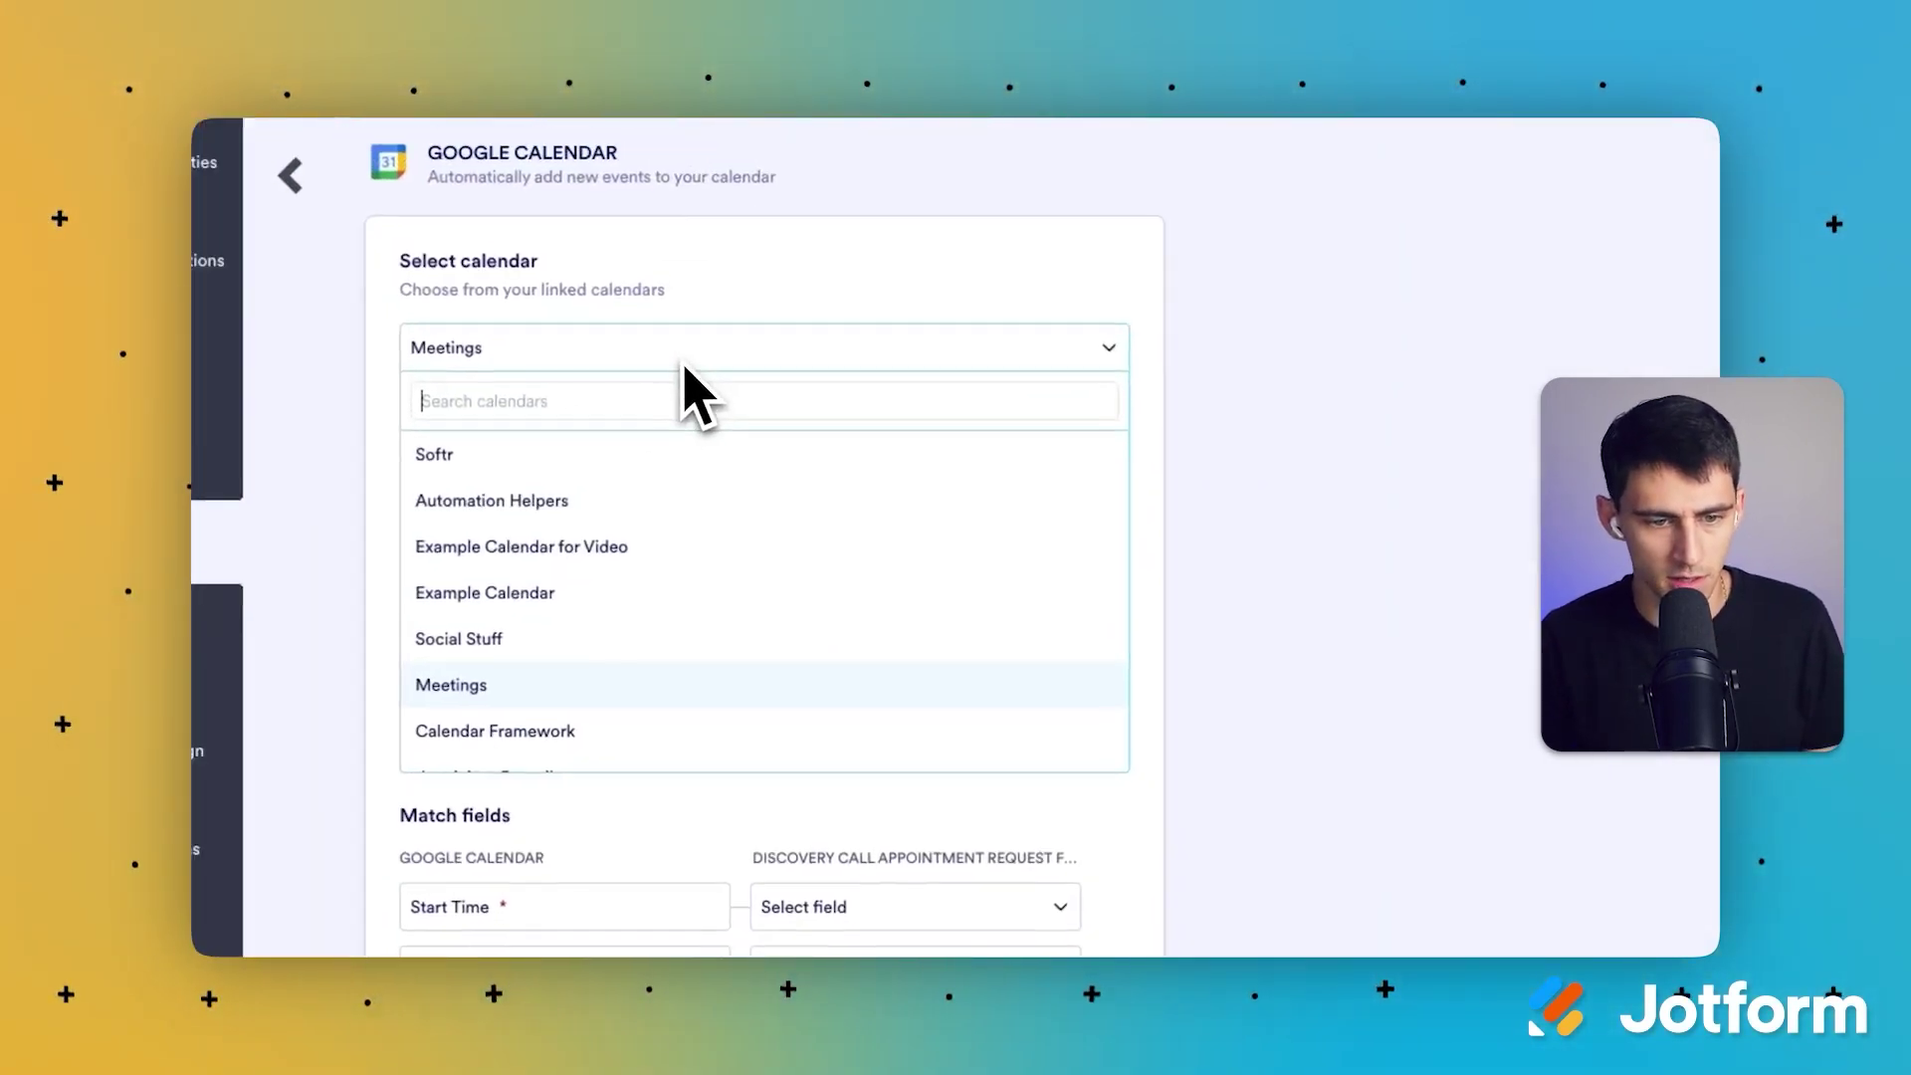
{"action": "type", "text": "meeting"}
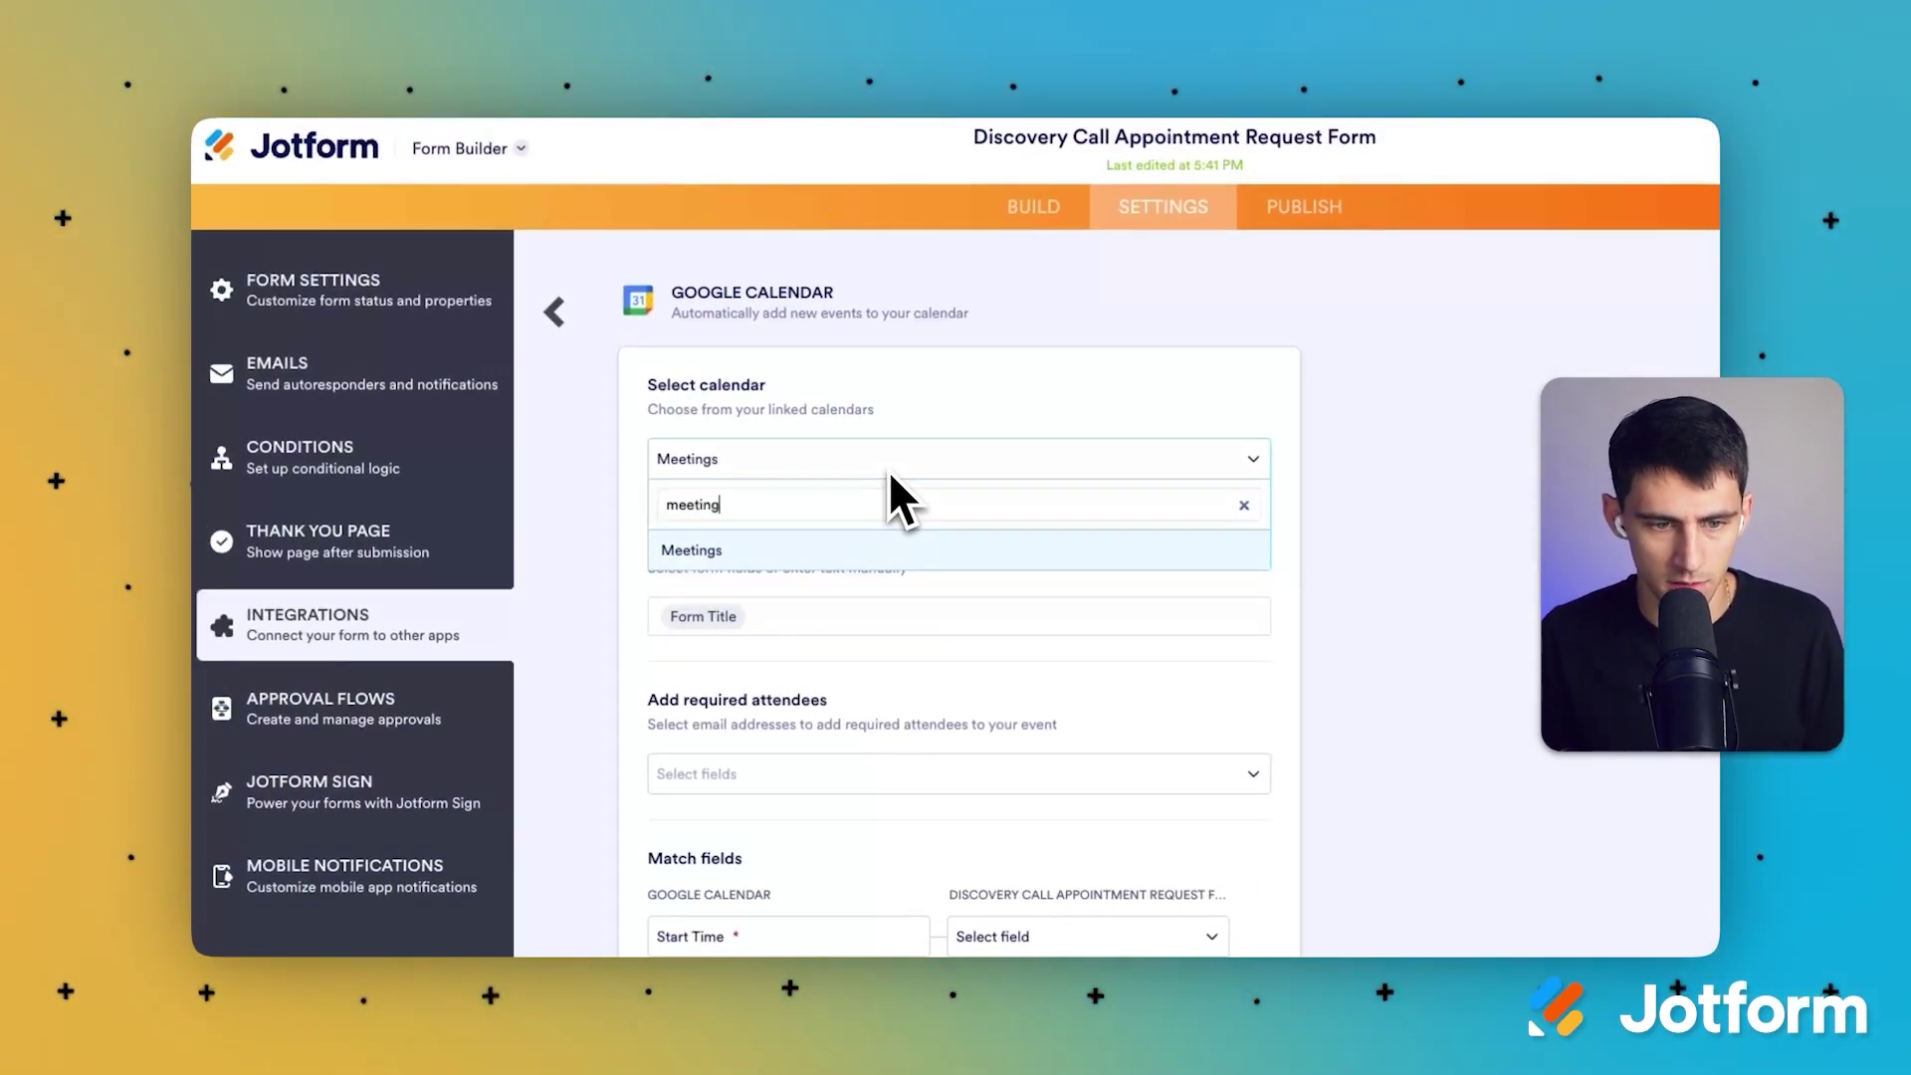
{"action": "left_click", "coordinate": [822, 554]}
{"action": "left_click", "coordinate": [809, 615]}
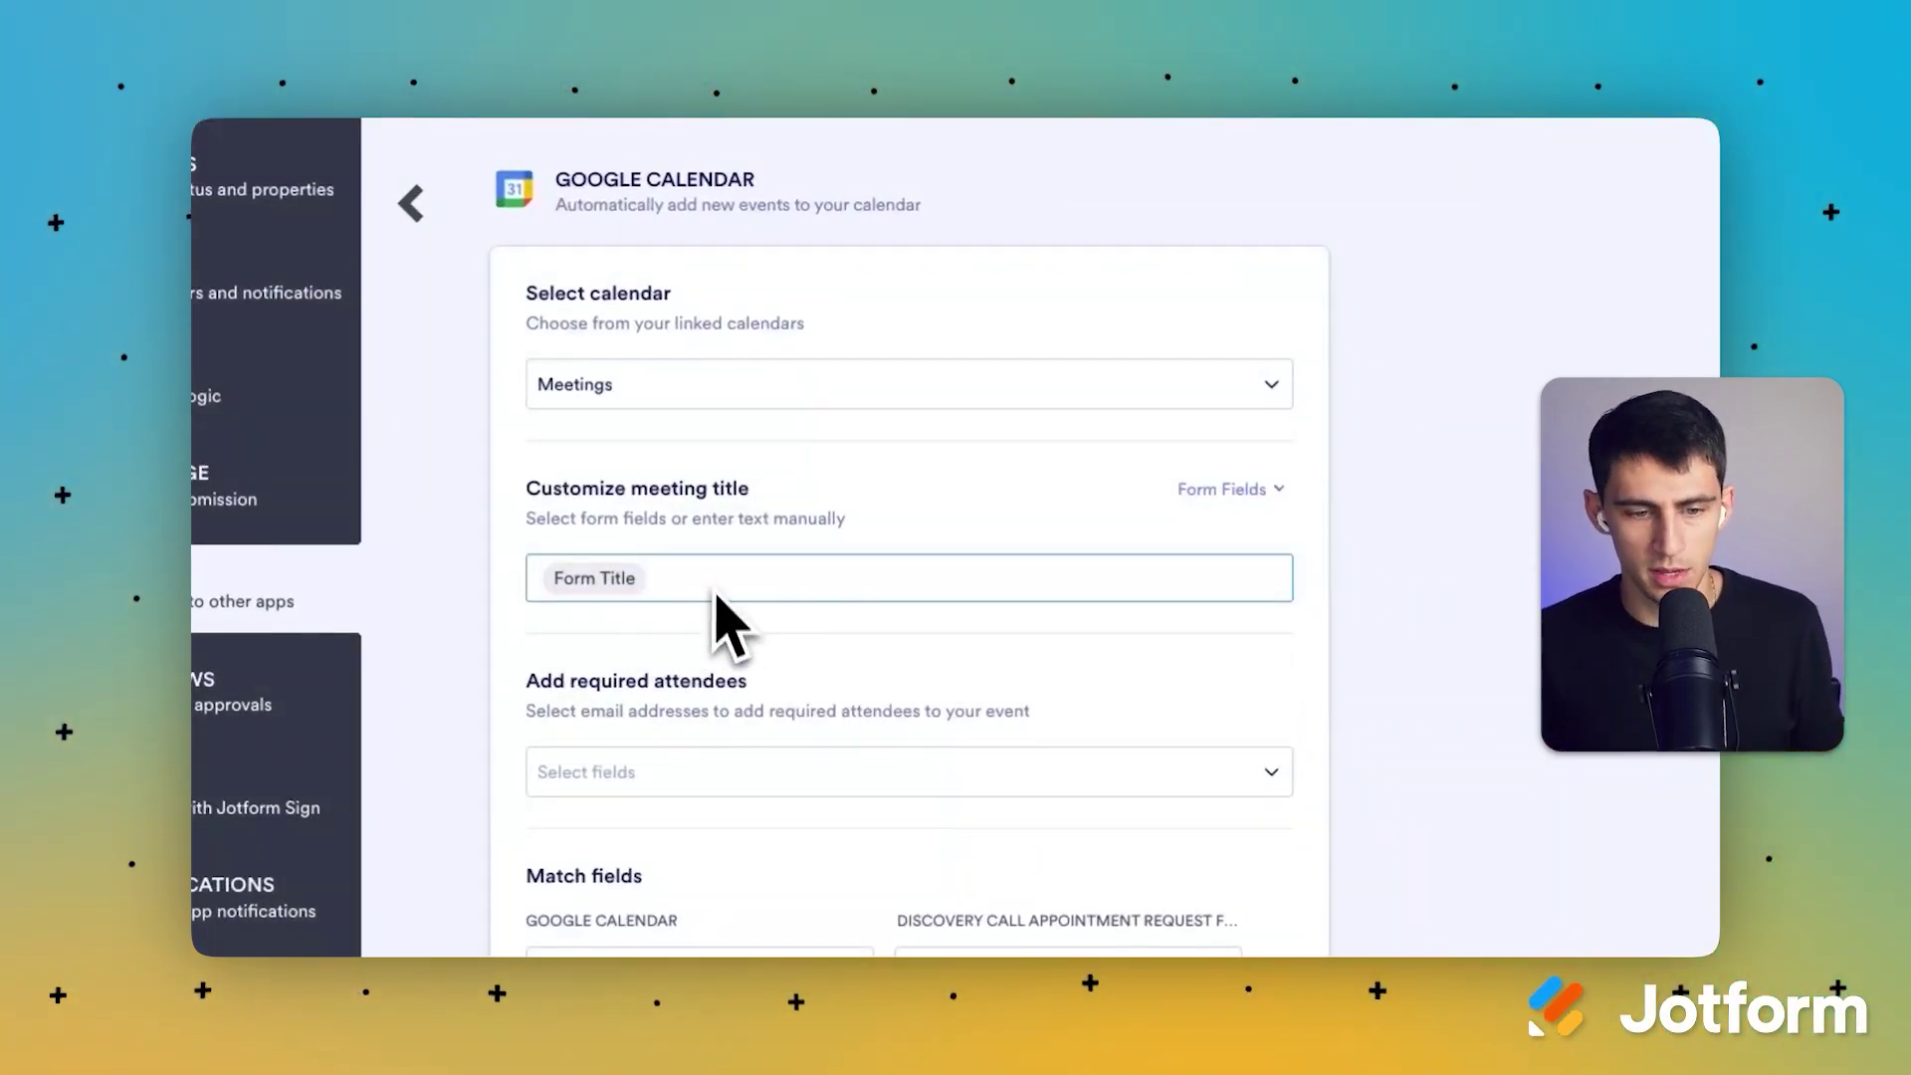
{"action": "left_click", "coordinate": [1262, 493]}
{"action": "scroll", "coordinate": [995, 697], "scroll_direction": "down", "scroll_amount": 1}
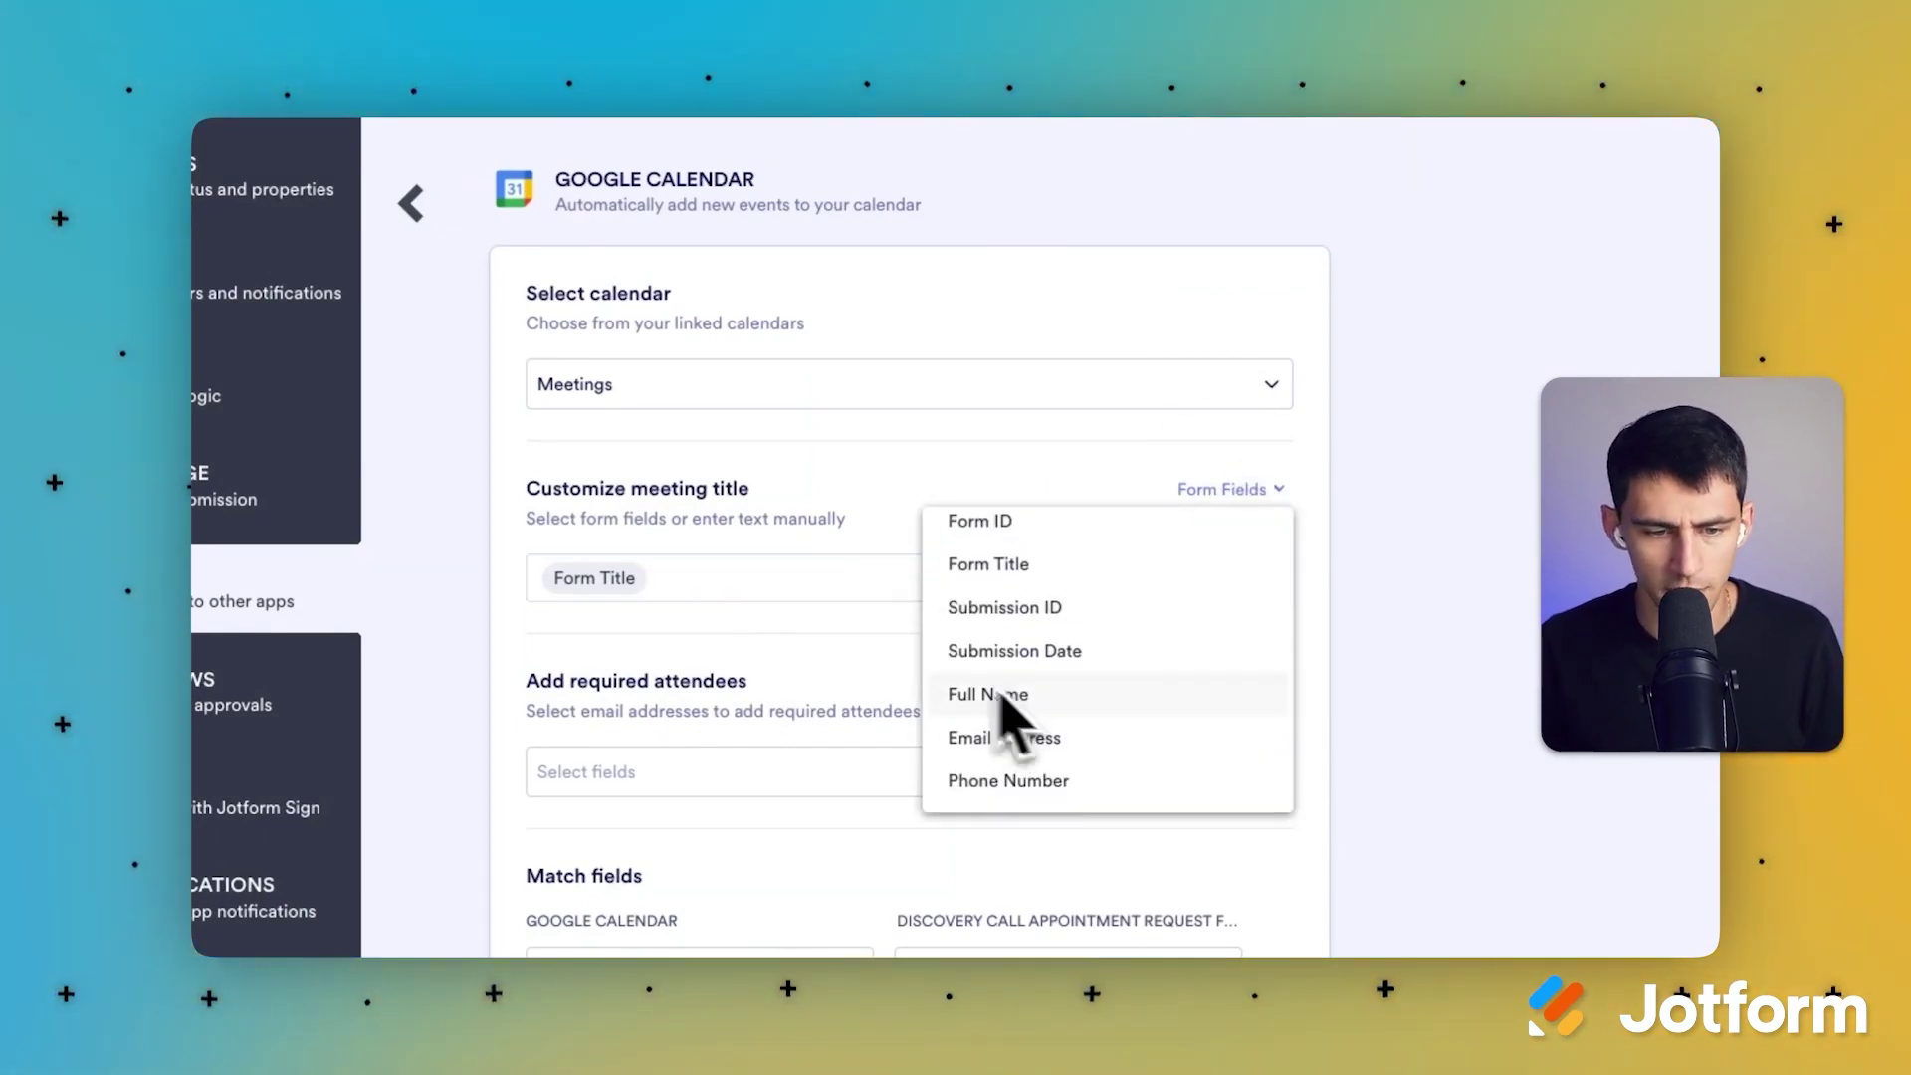
{"action": "left_click", "coordinate": [798, 593]}
{"action": "left_click", "coordinate": [985, 687]}
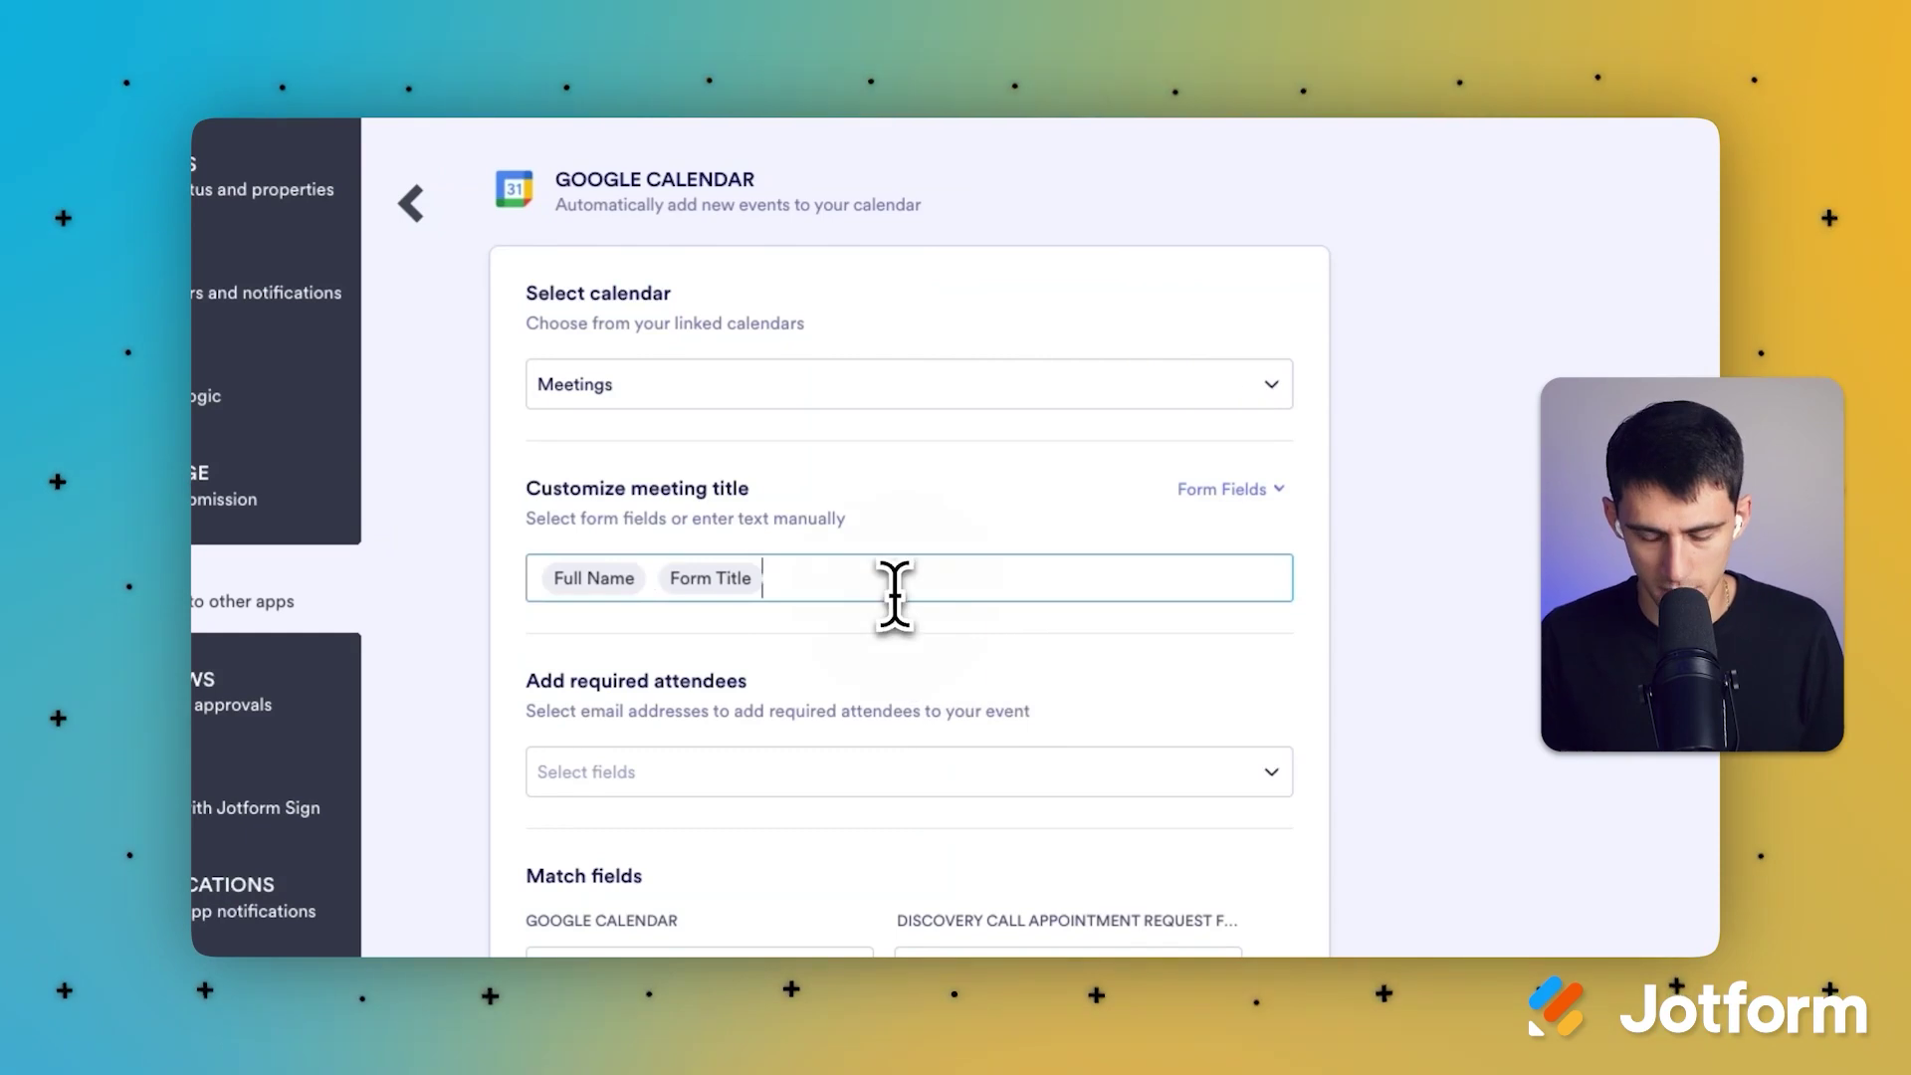
{"action": "type", "text": "- Discovery Call"}
Step: Add Email Address as a required attendee, then remove it again
{"action": "left_click", "coordinate": [759, 775]}
{"action": "scroll", "coordinate": [760, 736], "scroll_direction": "down", "scroll_amount": 3}
{"action": "left_click", "coordinate": [716, 652]}
{"action": "left_click", "coordinate": [819, 491]}
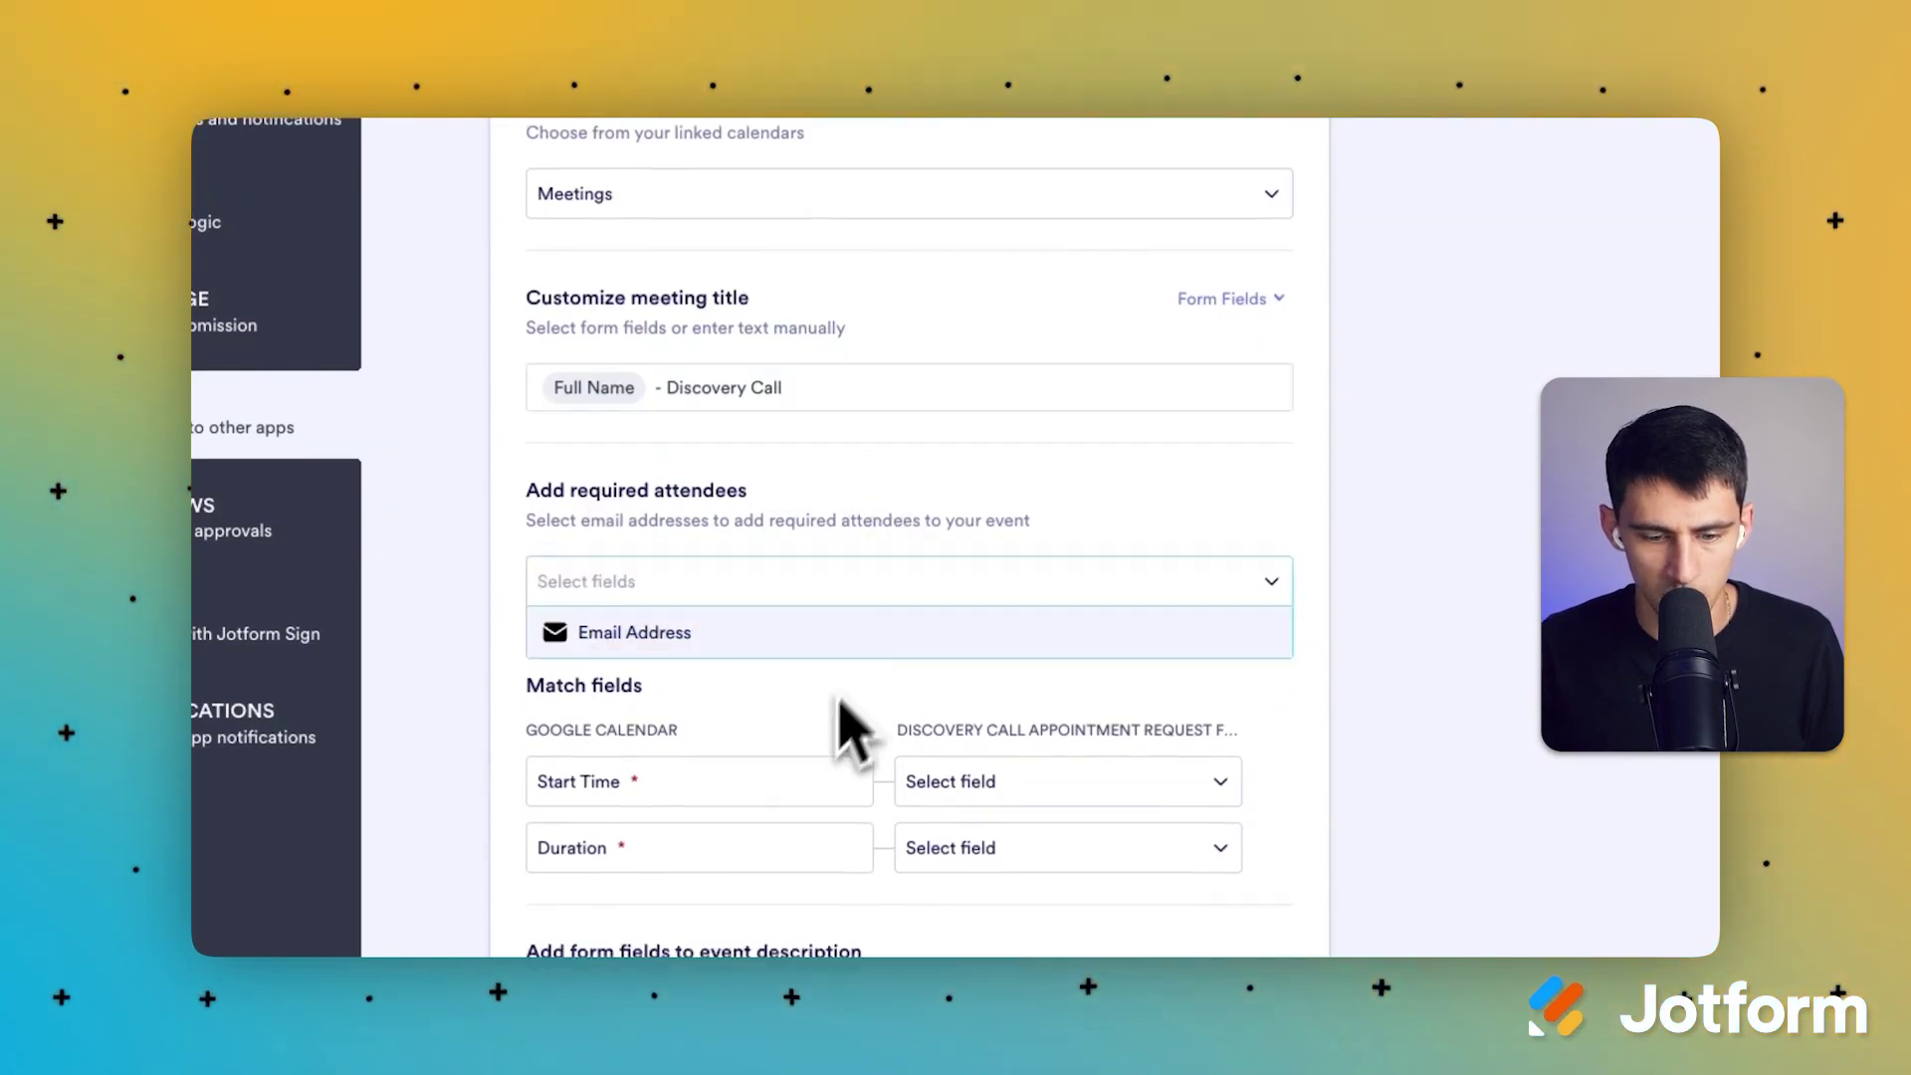
Step: Map Start Time to the Preferred Appointment Date and set the duration to +30
{"action": "scroll", "coordinate": [851, 742], "scroll_direction": "down", "scroll_amount": 1}
{"action": "left_click", "coordinate": [996, 731]}
{"action": "scroll", "coordinate": [1094, 697], "scroll_direction": "down", "scroll_amount": 1}
{"action": "left_click", "coordinate": [1035, 711]}
{"action": "left_click", "coordinate": [1013, 786]}
{"action": "left_click", "coordinate": [1015, 780]}
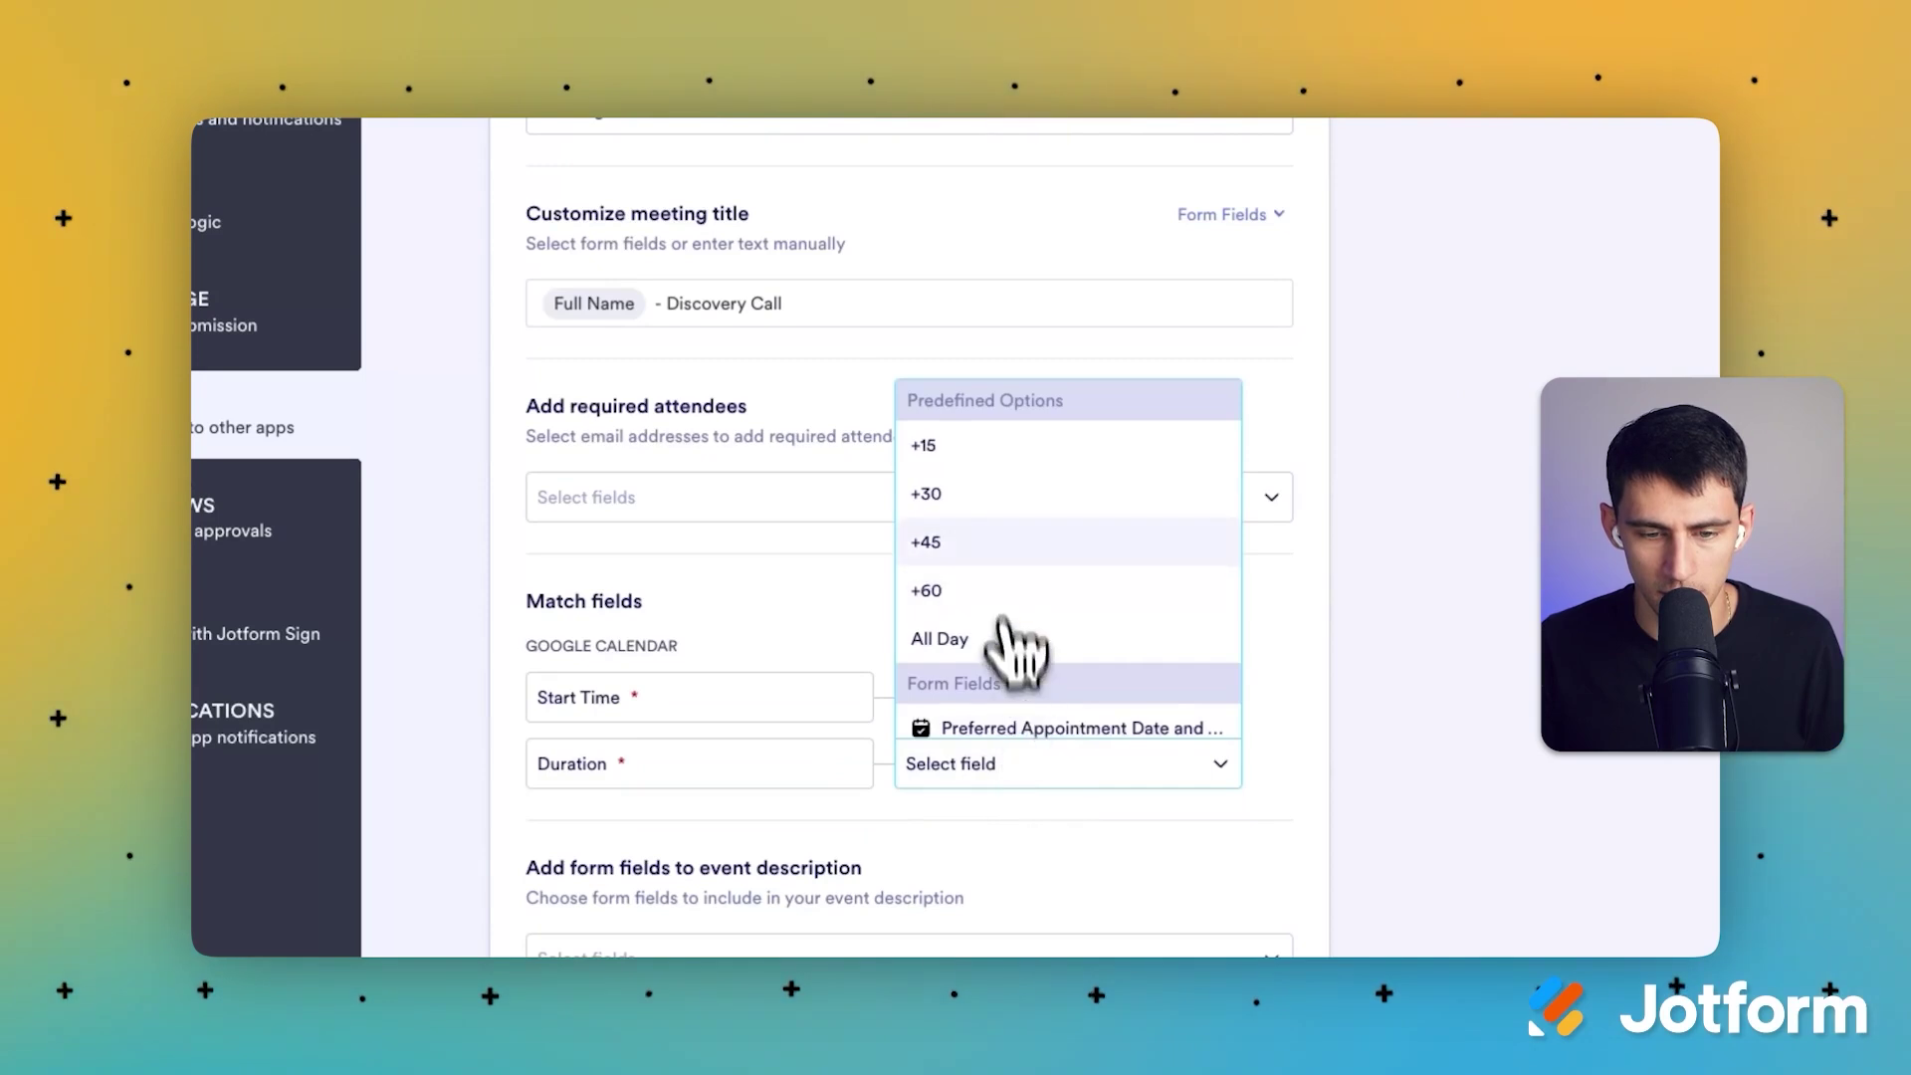
{"action": "scroll", "coordinate": [1101, 603], "scroll_direction": "down", "scroll_amount": 1}
{"action": "left_click", "coordinate": [971, 482]}
{"action": "left_click", "coordinate": [1095, 699]}
{"action": "left_click", "coordinate": [1066, 777]}
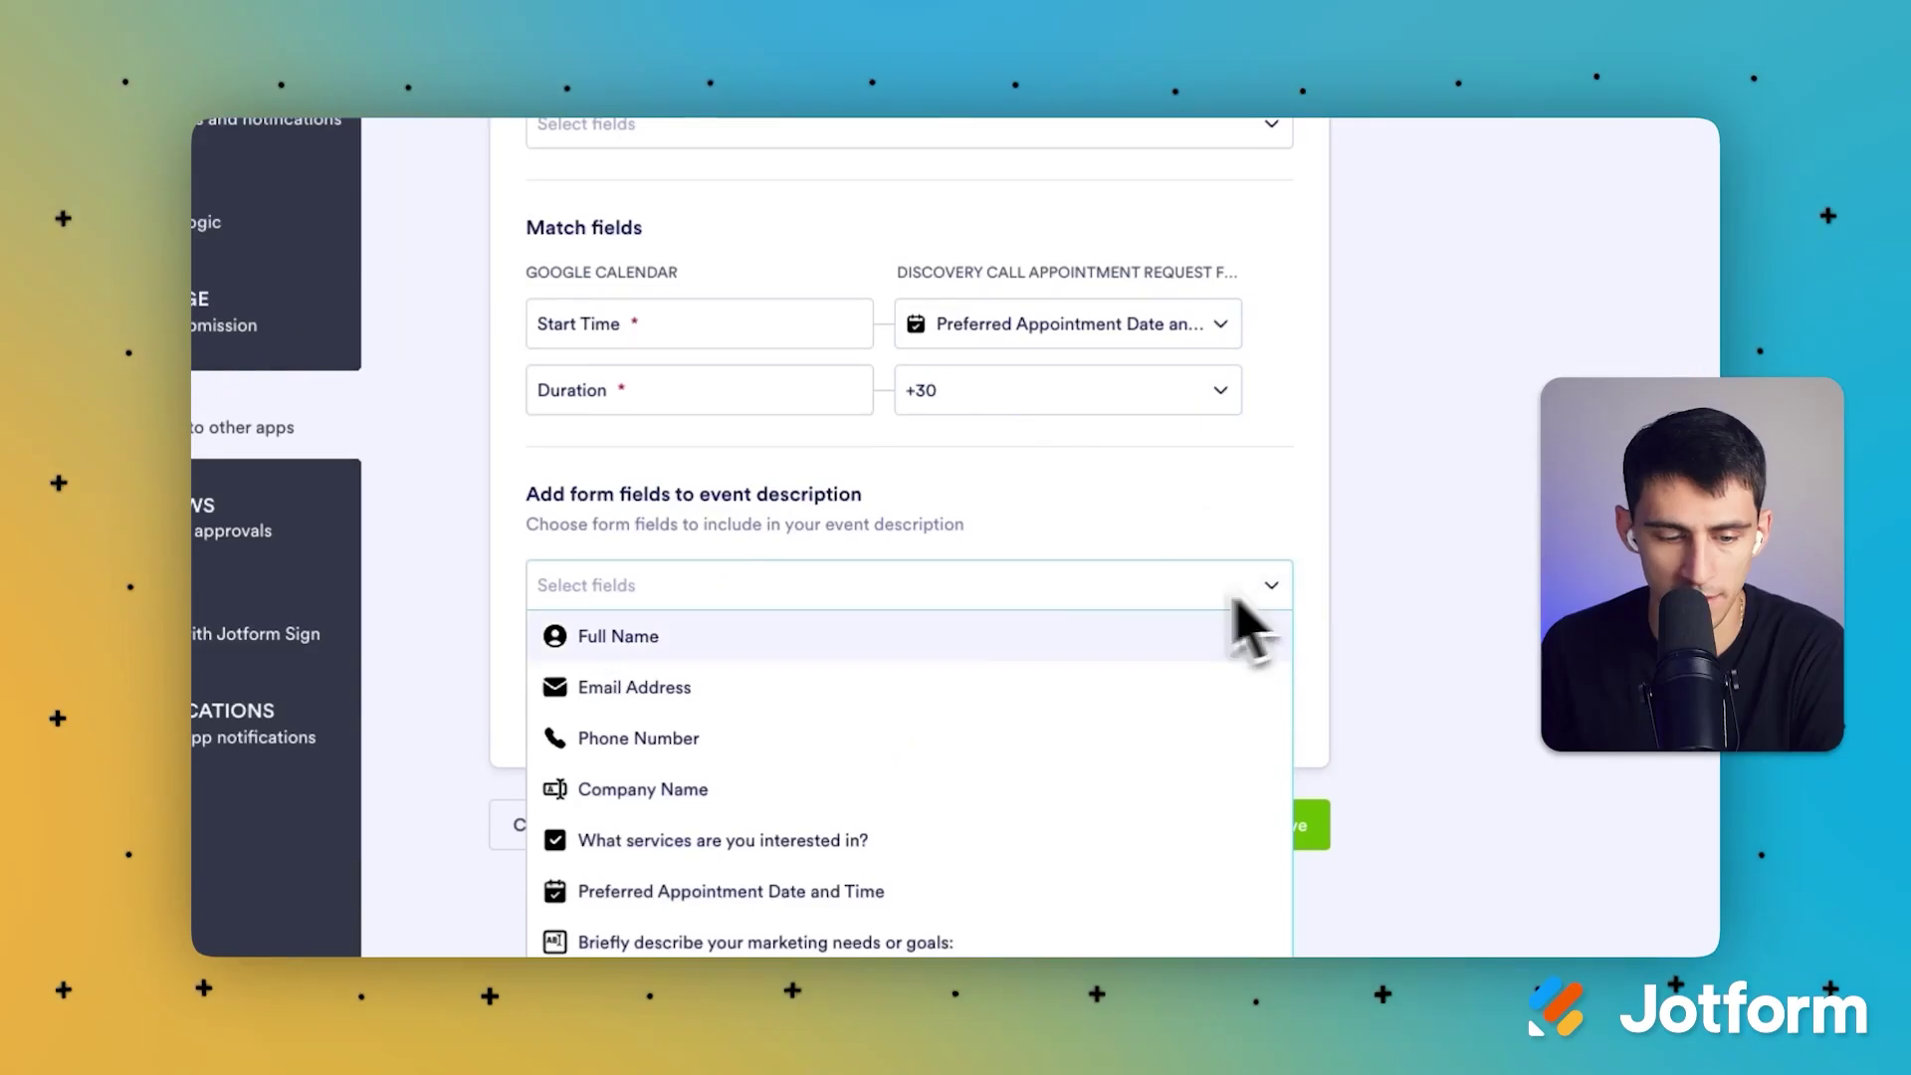
Step: Add Company Name, the services question and the marketing-needs question to the event description
{"action": "left_click", "coordinate": [836, 789]}
{"action": "left_click", "coordinate": [801, 824]}
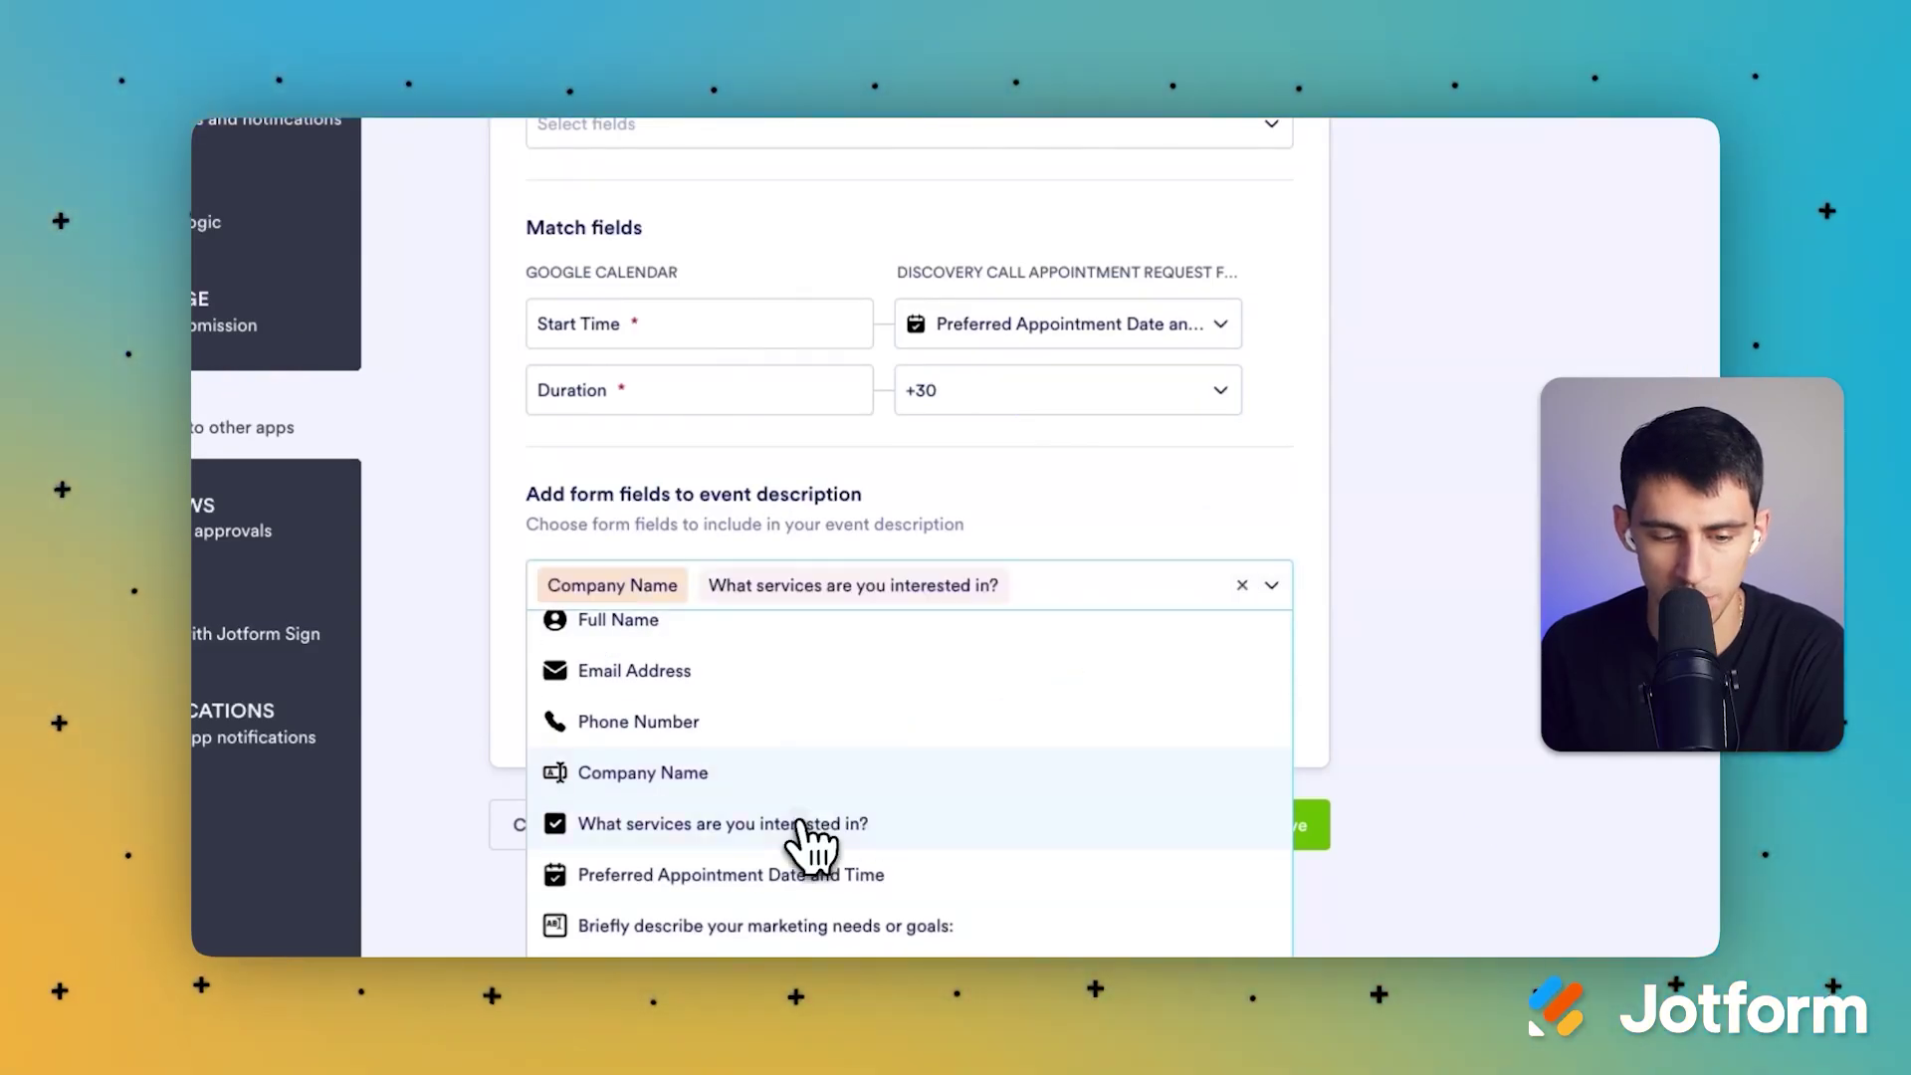
{"action": "scroll", "coordinate": [814, 831], "scroll_direction": "down", "scroll_amount": 1}
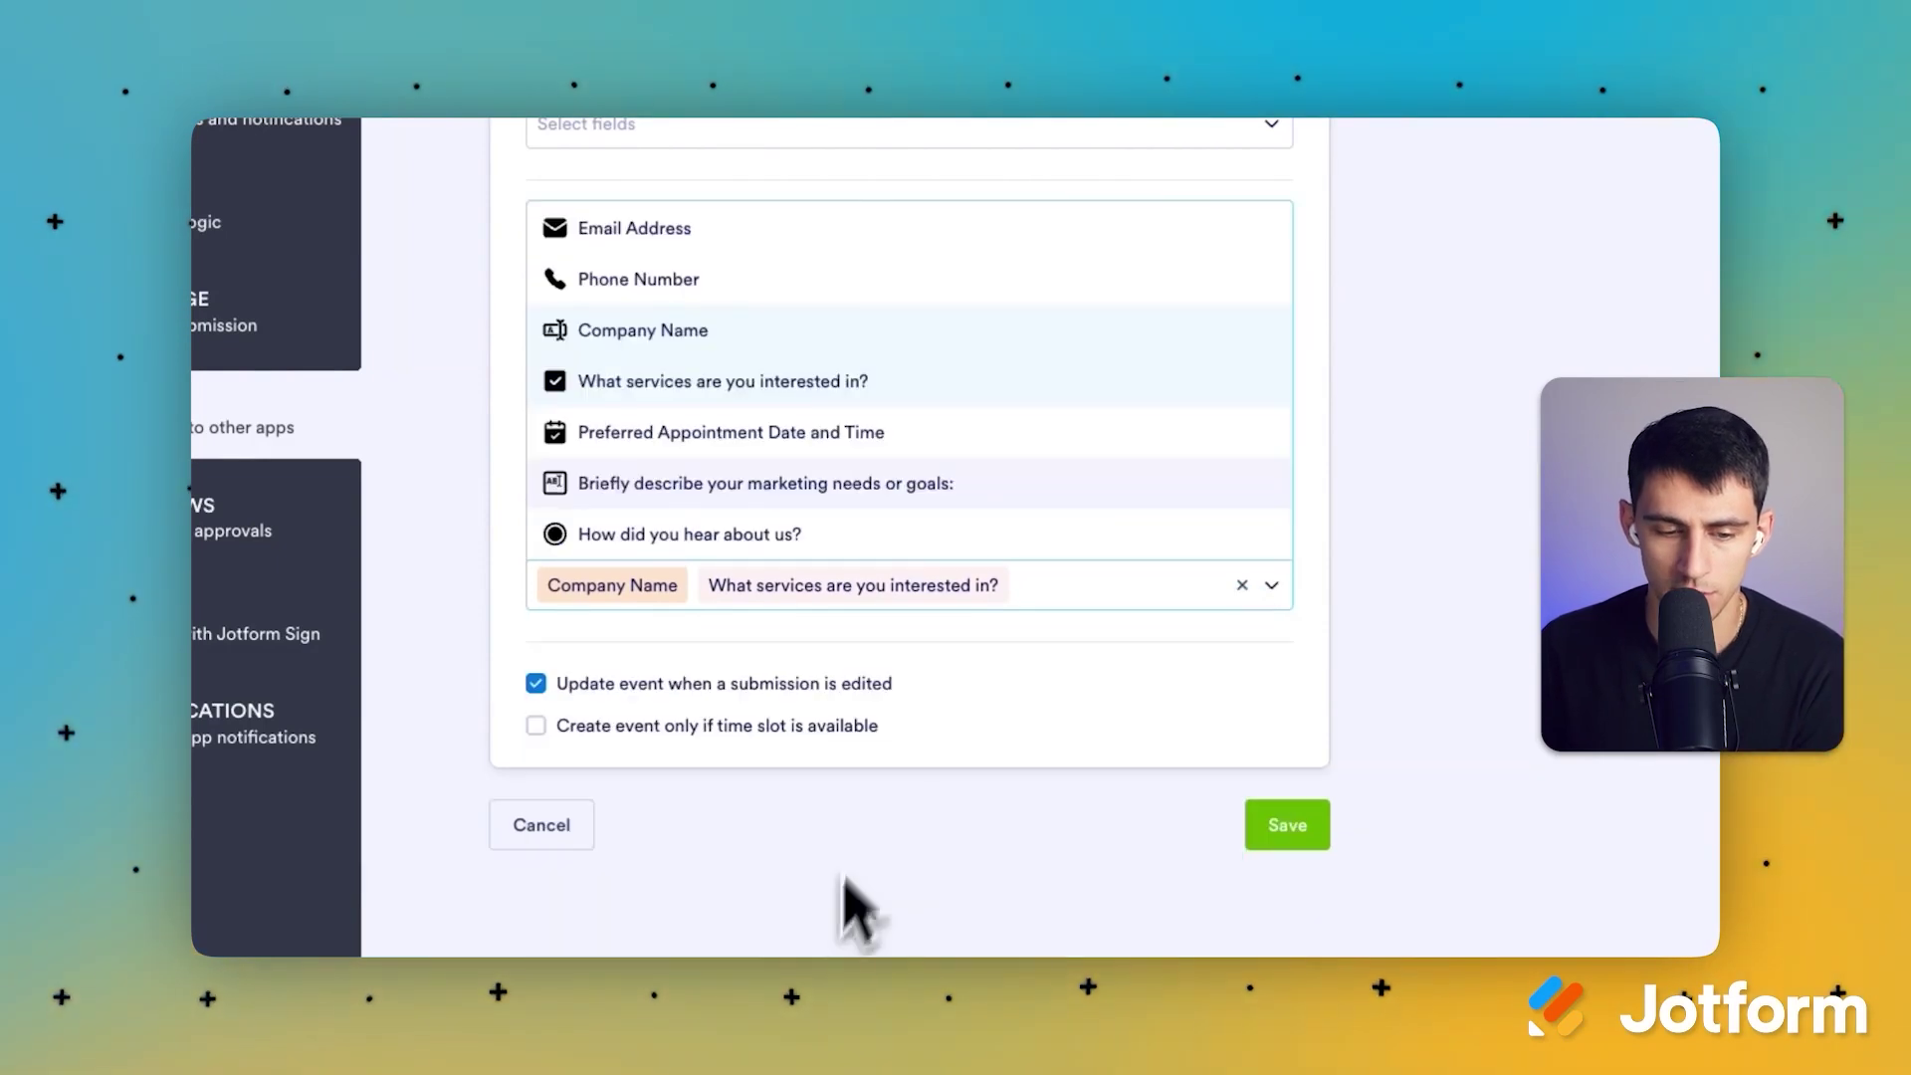
{"action": "left_click", "coordinate": [846, 908]}
{"action": "left_click", "coordinate": [1031, 563]}
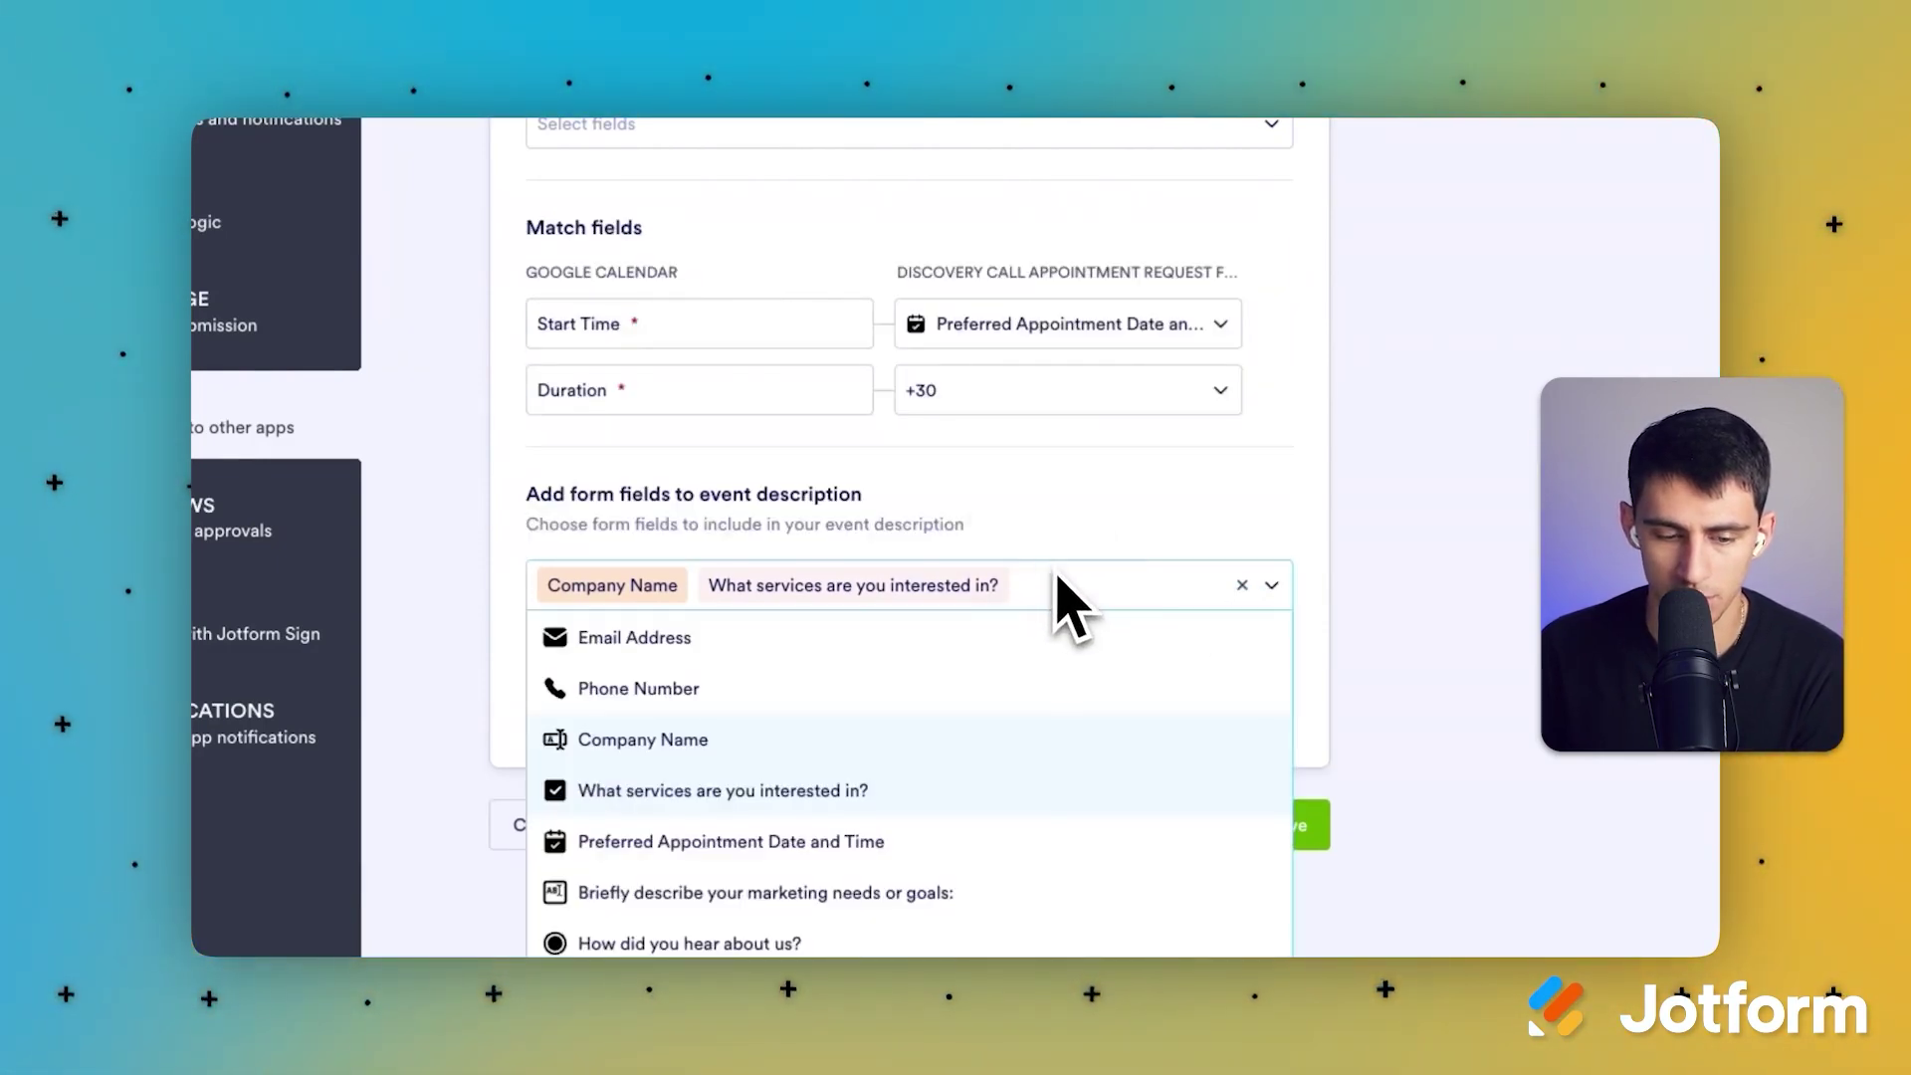
{"action": "left_click", "coordinate": [766, 892]}
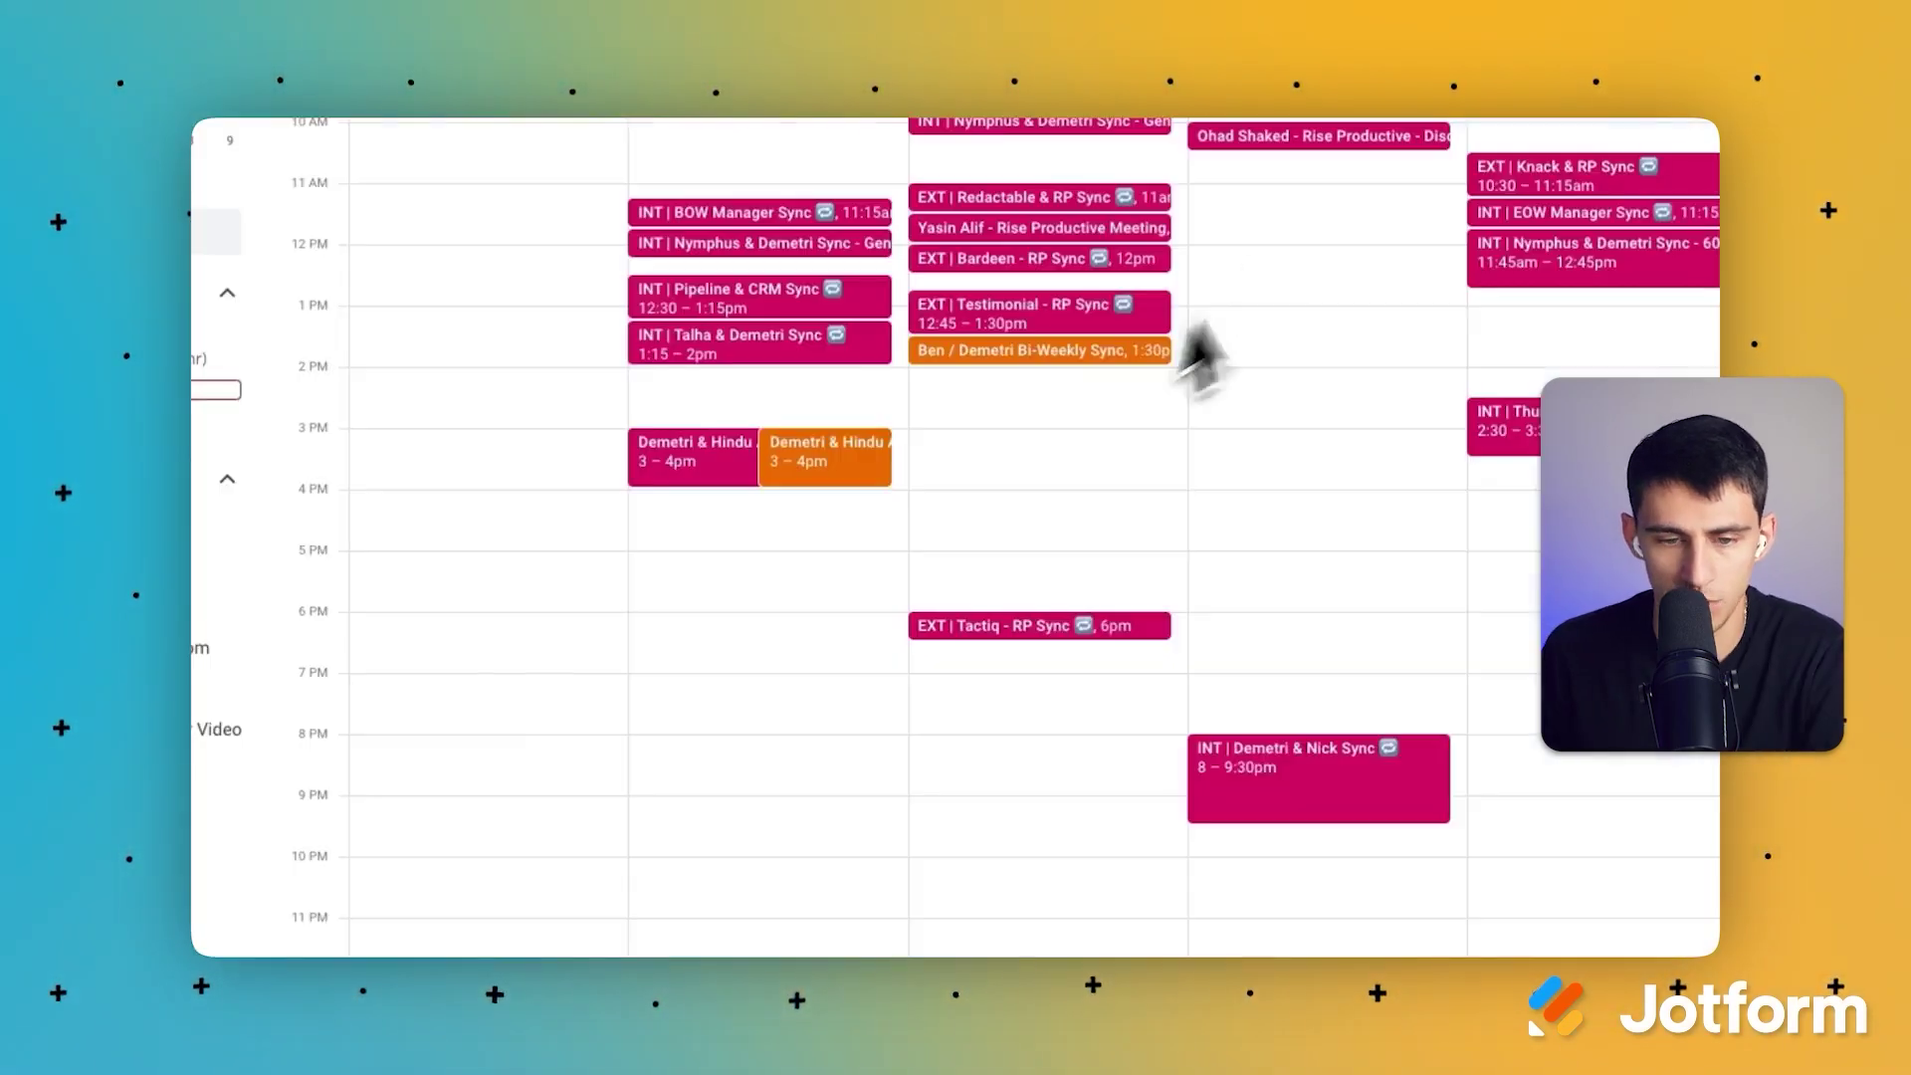
Step: Open the live form in a new tab and start entering the full name
{"action": "scroll", "coordinate": [705, 298], "scroll_direction": "up", "scroll_amount": 3}
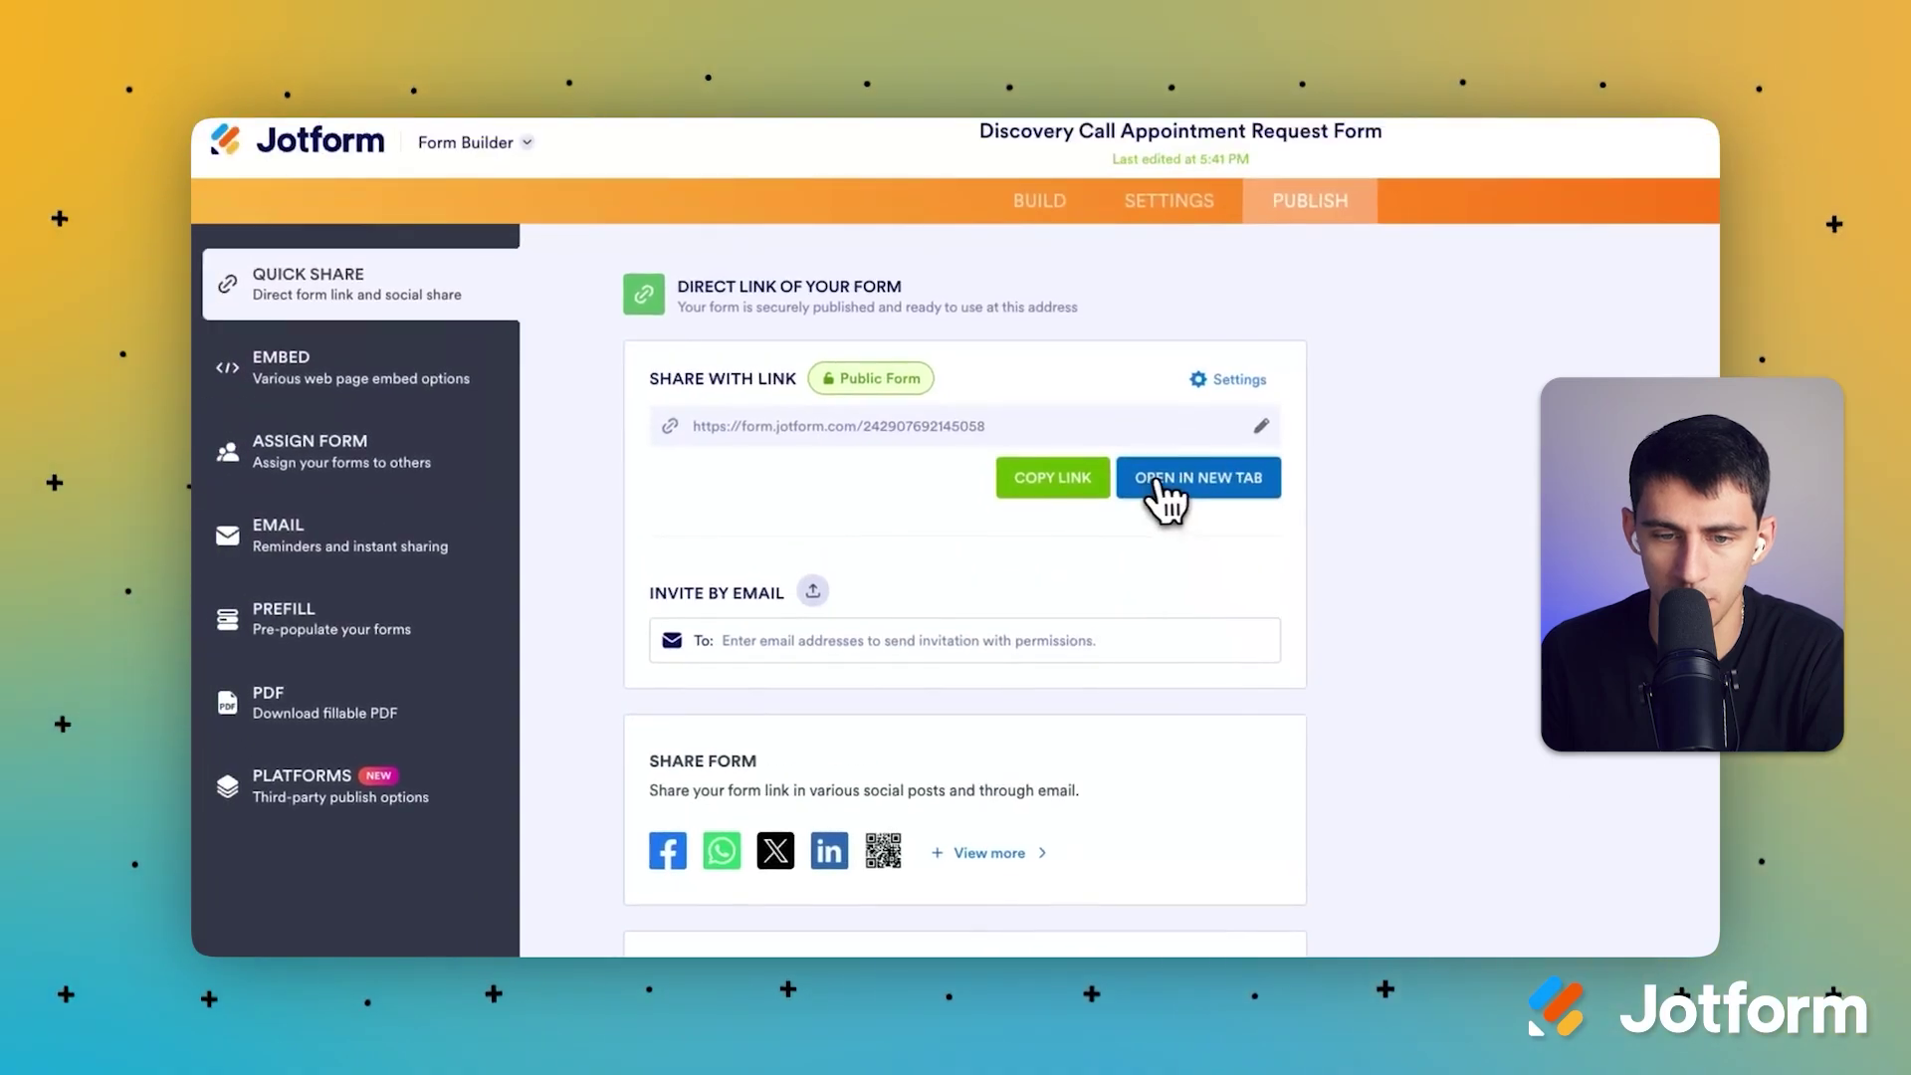
{"action": "left_click", "coordinate": [1157, 482]}
{"action": "left_click", "coordinate": [680, 476]}
Step: Fill in the contact's full name, e-mail address and phone number
{"action": "type", "text": "De"}
{"action": "key", "text": "Down"}
{"action": "key", "text": "Return"}
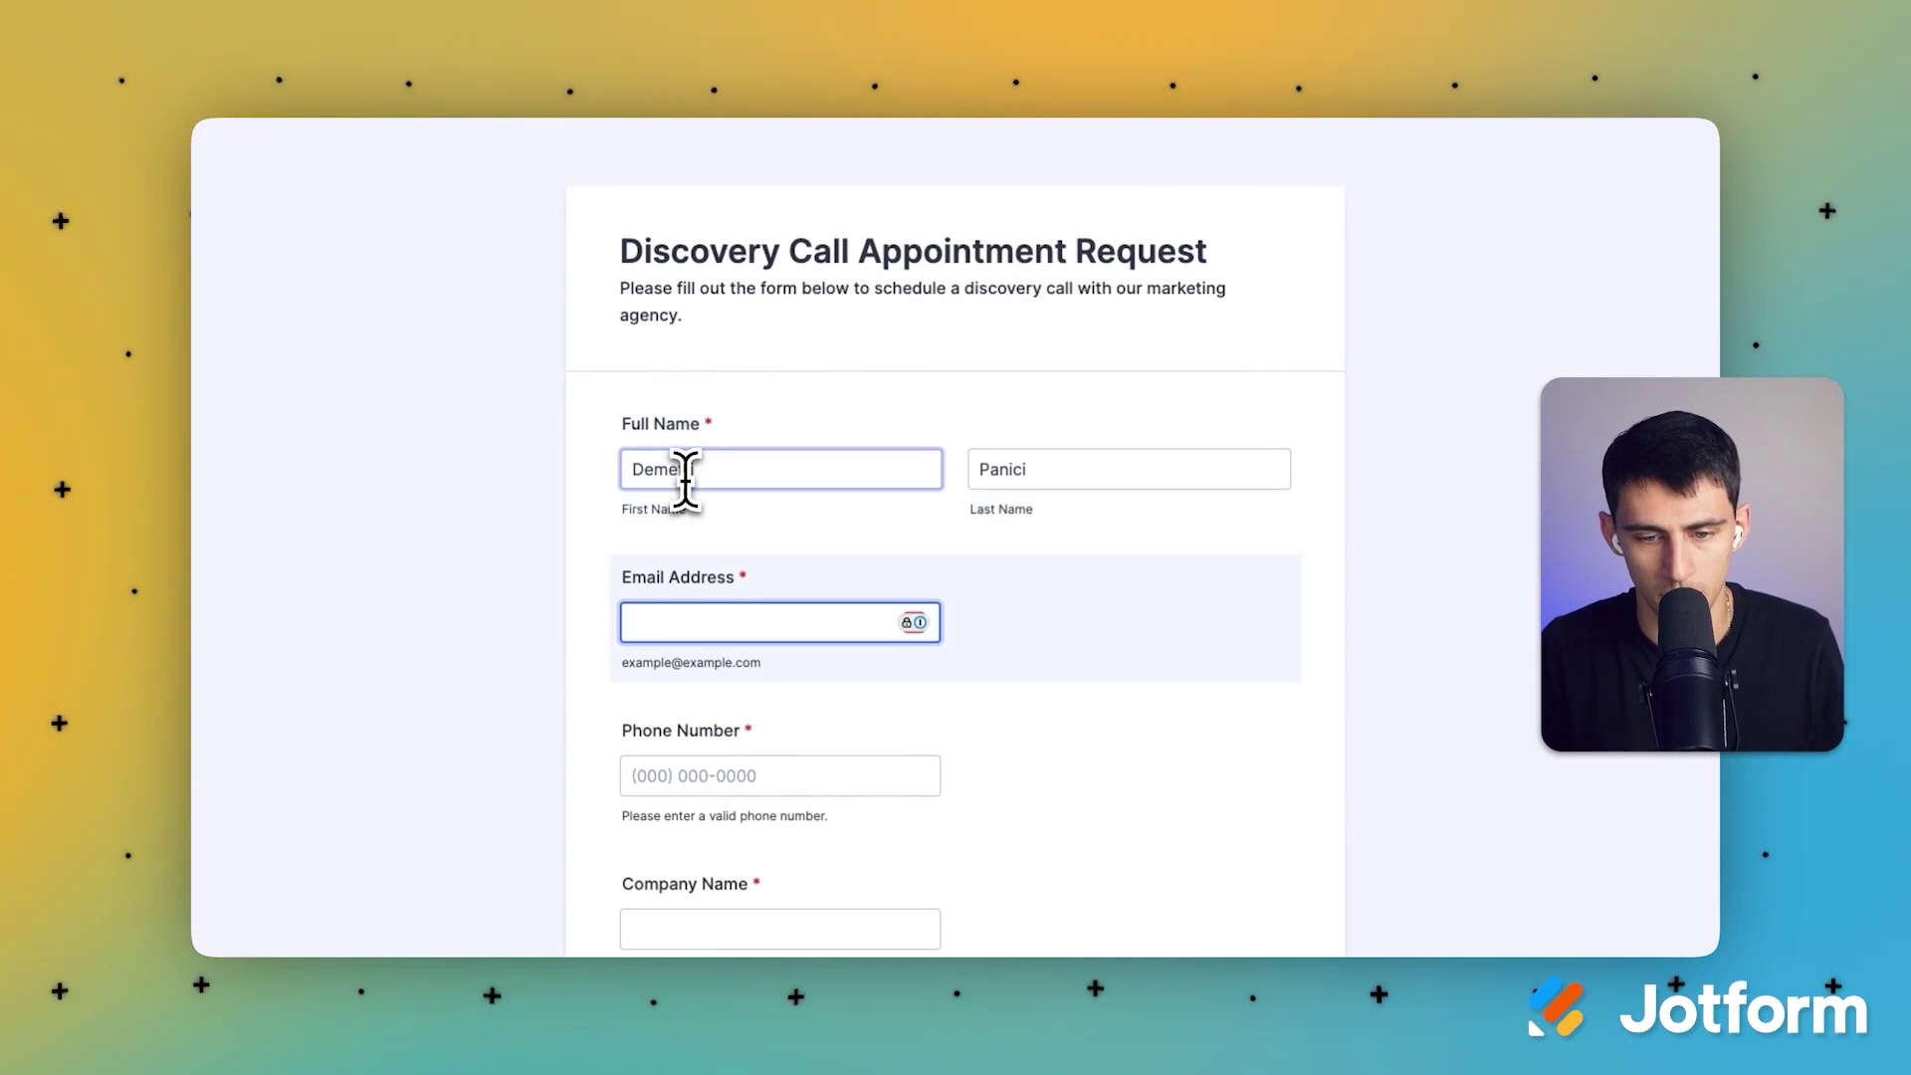
{"action": "type", "text": ".com"}
{"action": "key", "text": "Tab"}
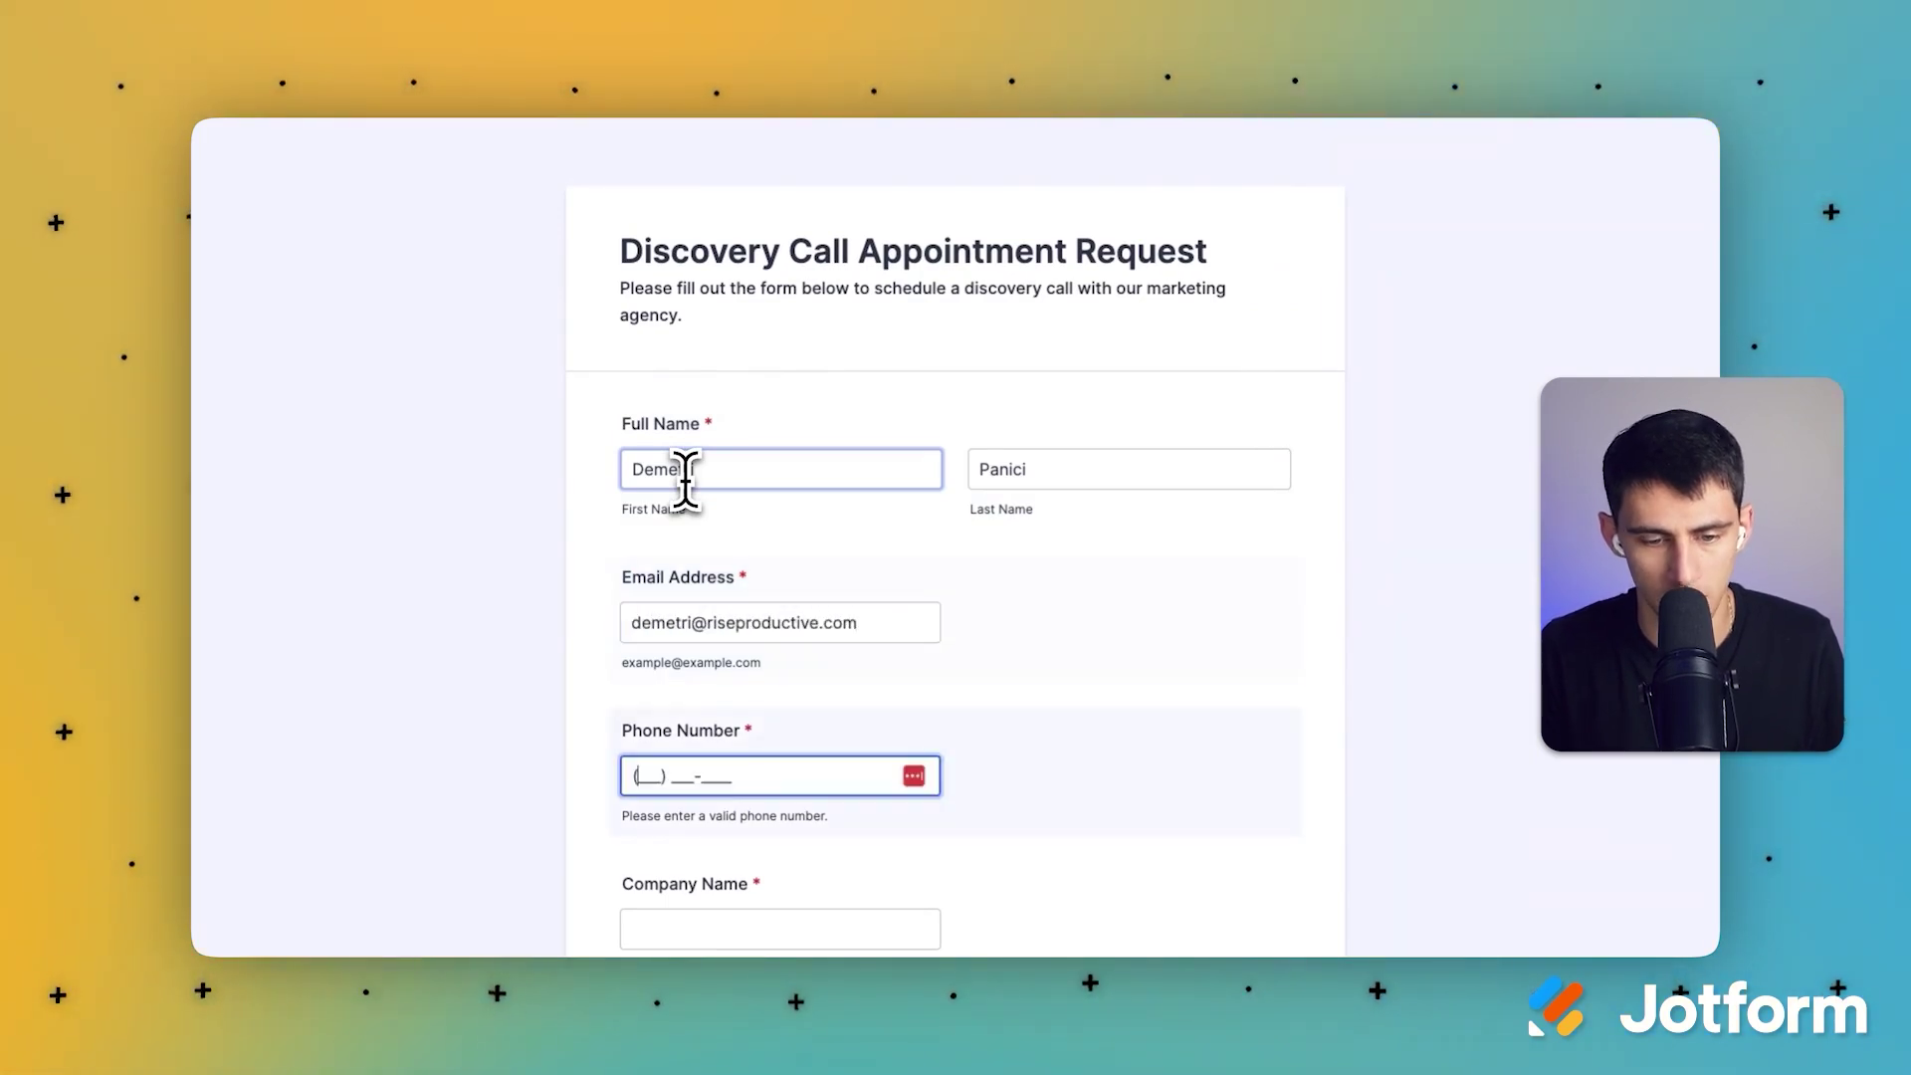
{"action": "type", "text": "1"}
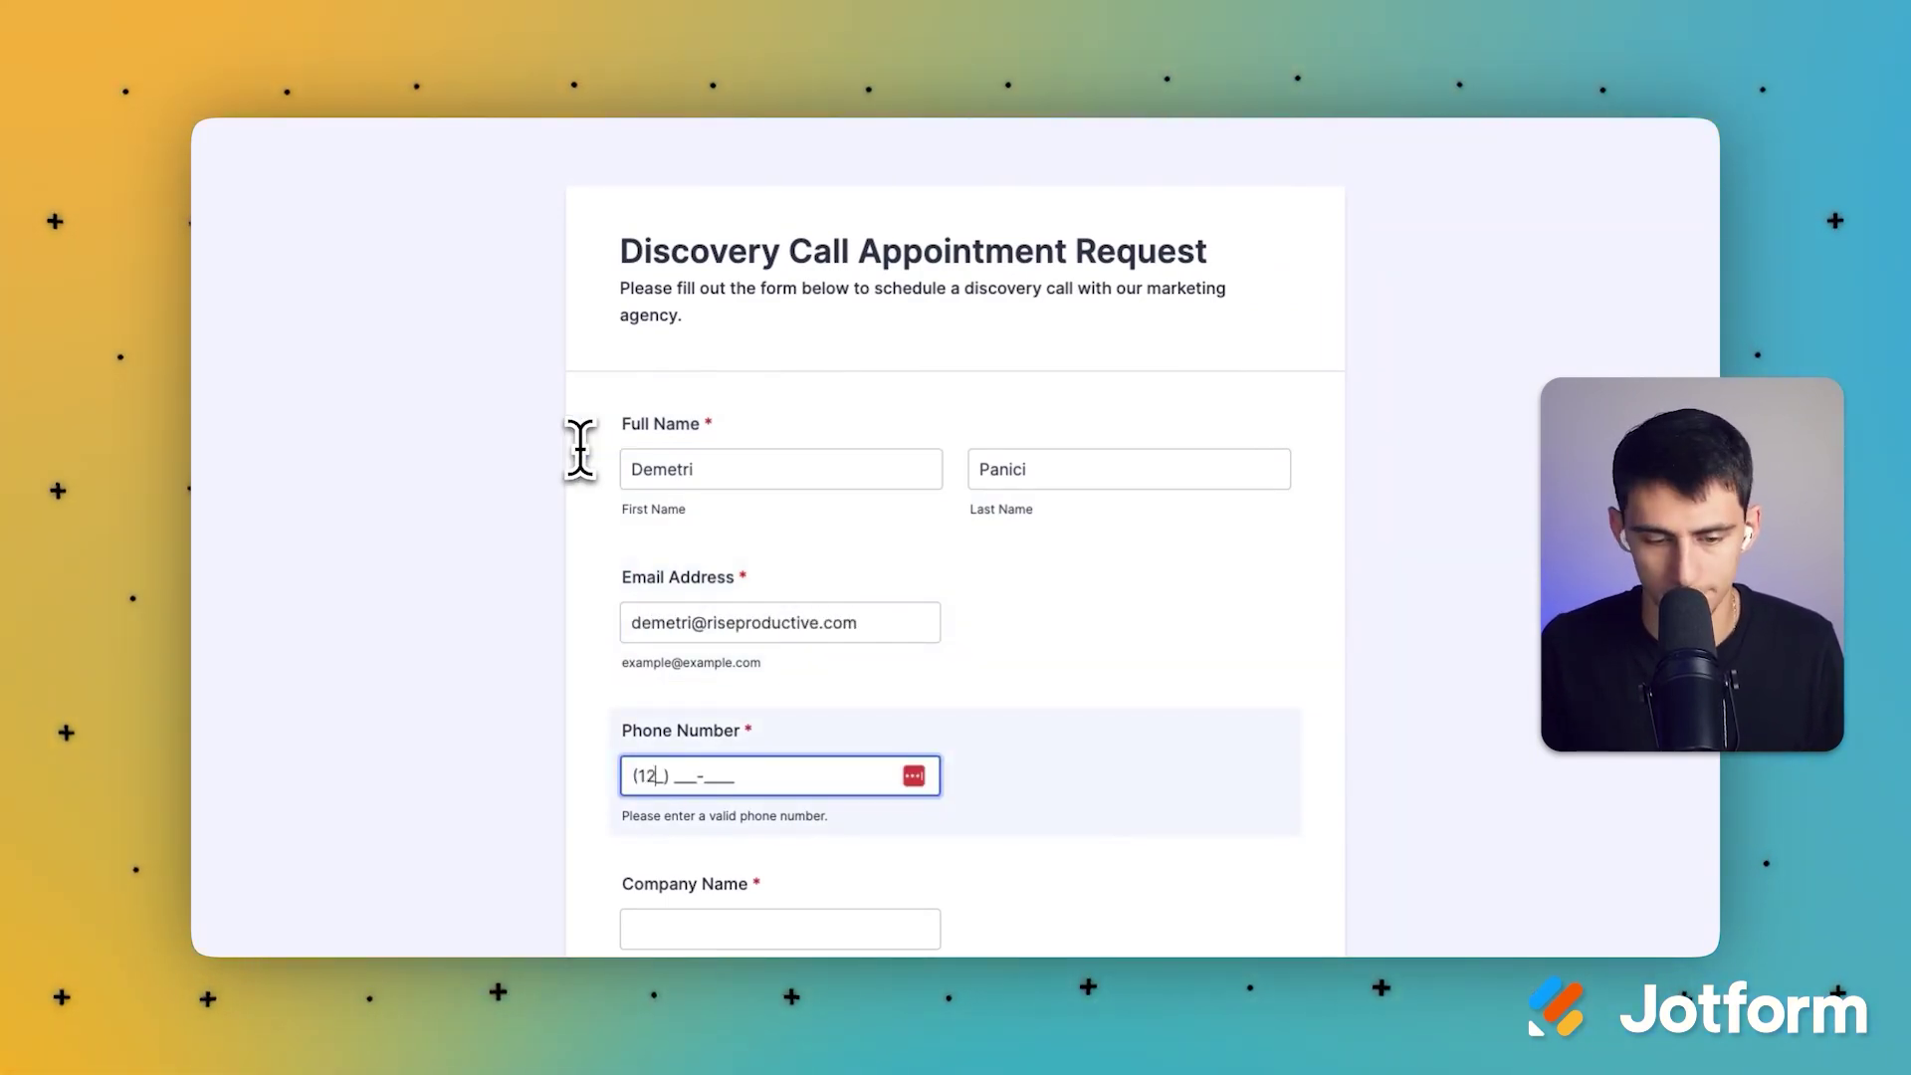
{"action": "type", "text": "23) 547-6963"}
Step: Enter company Acme Inc and tick Social Media Marketing and SEO Services
{"action": "scroll", "coordinate": [1066, 725], "scroll_direction": "down", "scroll_amount": 1}
{"action": "left_click", "coordinate": [908, 868]}
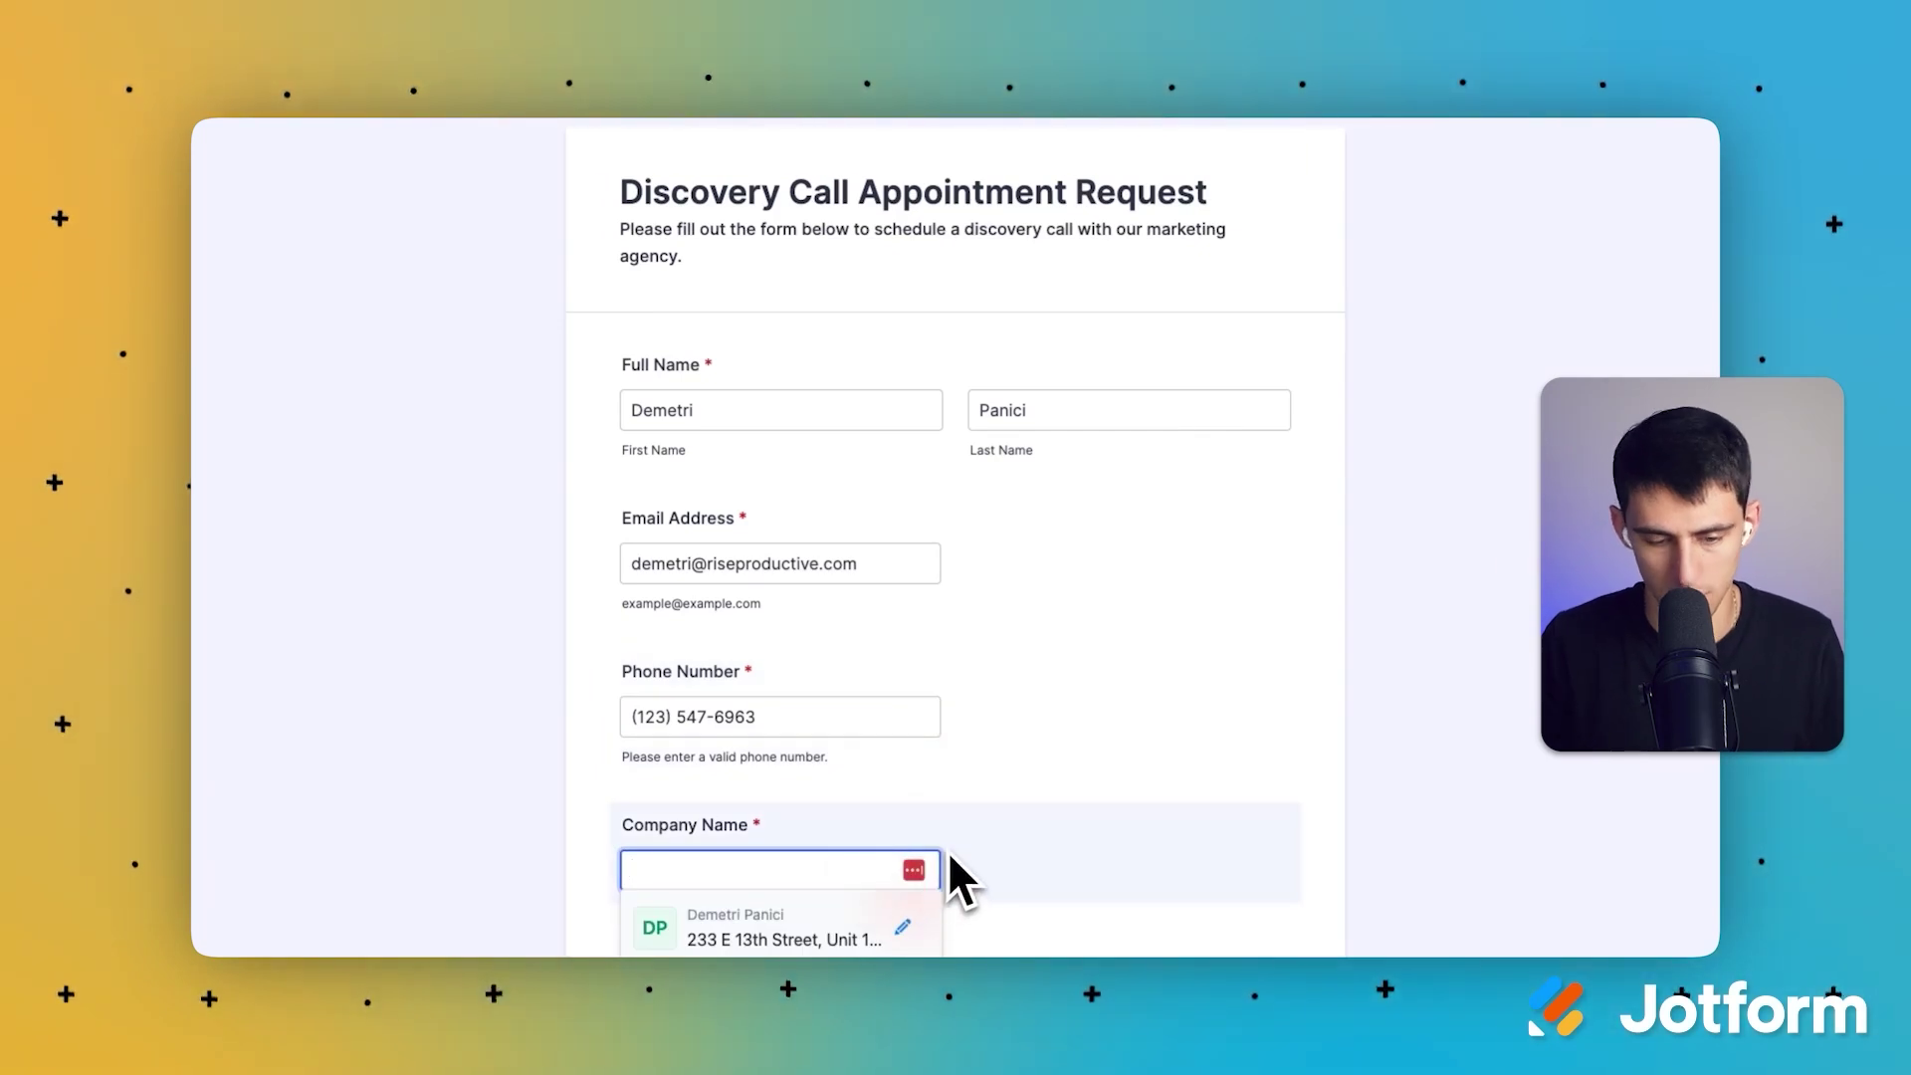
{"action": "type", "text": "Acme Inc"}
{"action": "scroll", "coordinate": [948, 854], "scroll_direction": "down", "scroll_amount": 3}
{"action": "left_click", "coordinate": [631, 666]}
{"action": "left_click", "coordinate": [631, 698]}
Step: Book the appointment for Monday, October 21 at 10:30 AM
{"action": "scroll", "coordinate": [1025, 705], "scroll_direction": "down", "scroll_amount": 5}
{"action": "left_click", "coordinate": [703, 721]}
{"action": "left_click", "coordinate": [1174, 612]}
Step: Describe the marketing needs, answer Google Search for how they heard, and submit
{"action": "scroll", "coordinate": [858, 811], "scroll_direction": "down", "scroll_amount": 2}
{"action": "scroll", "coordinate": [858, 812], "scroll_direction": "down", "scroll_amount": 1}
{"action": "left_click", "coordinate": [740, 765]}
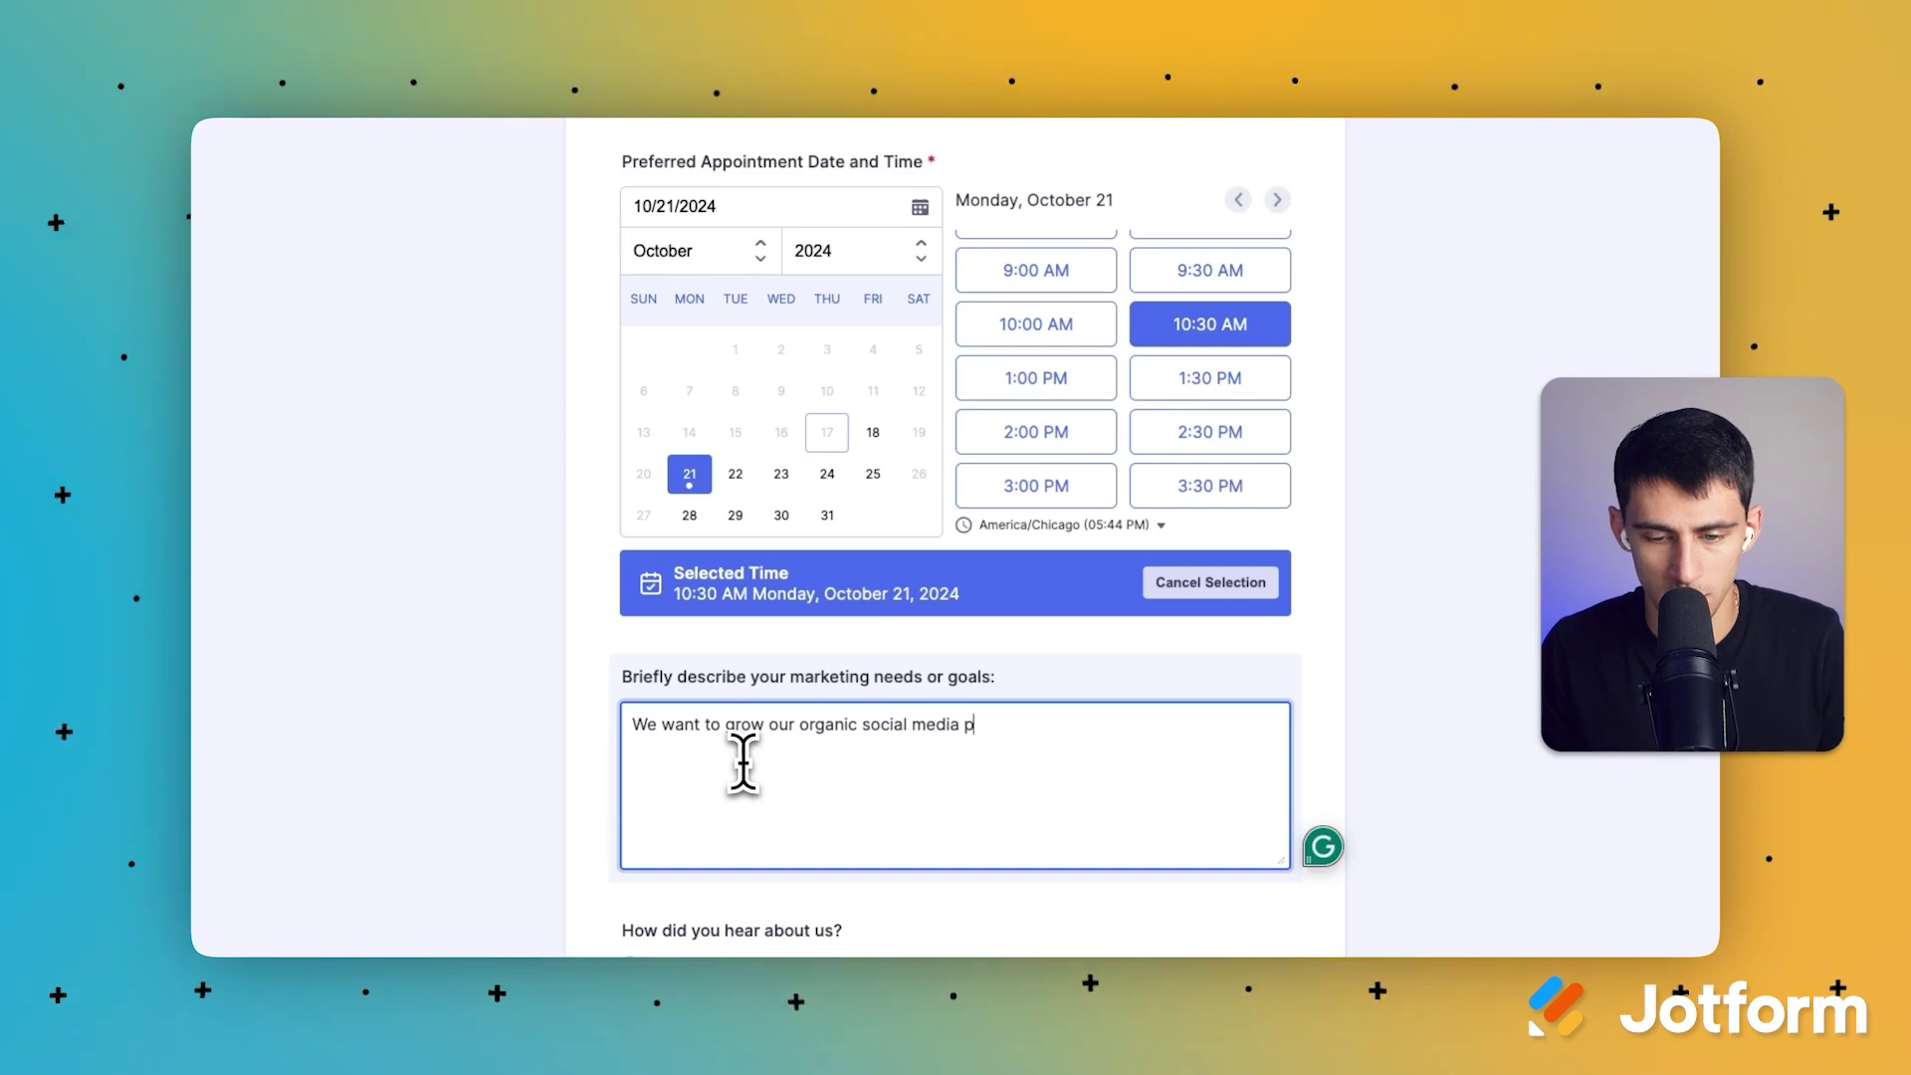
{"action": "scroll", "coordinate": [736, 765], "scroll_direction": "down", "scroll_amount": 3}
{"action": "scroll", "coordinate": [696, 796], "scroll_direction": "down", "scroll_amount": 1}
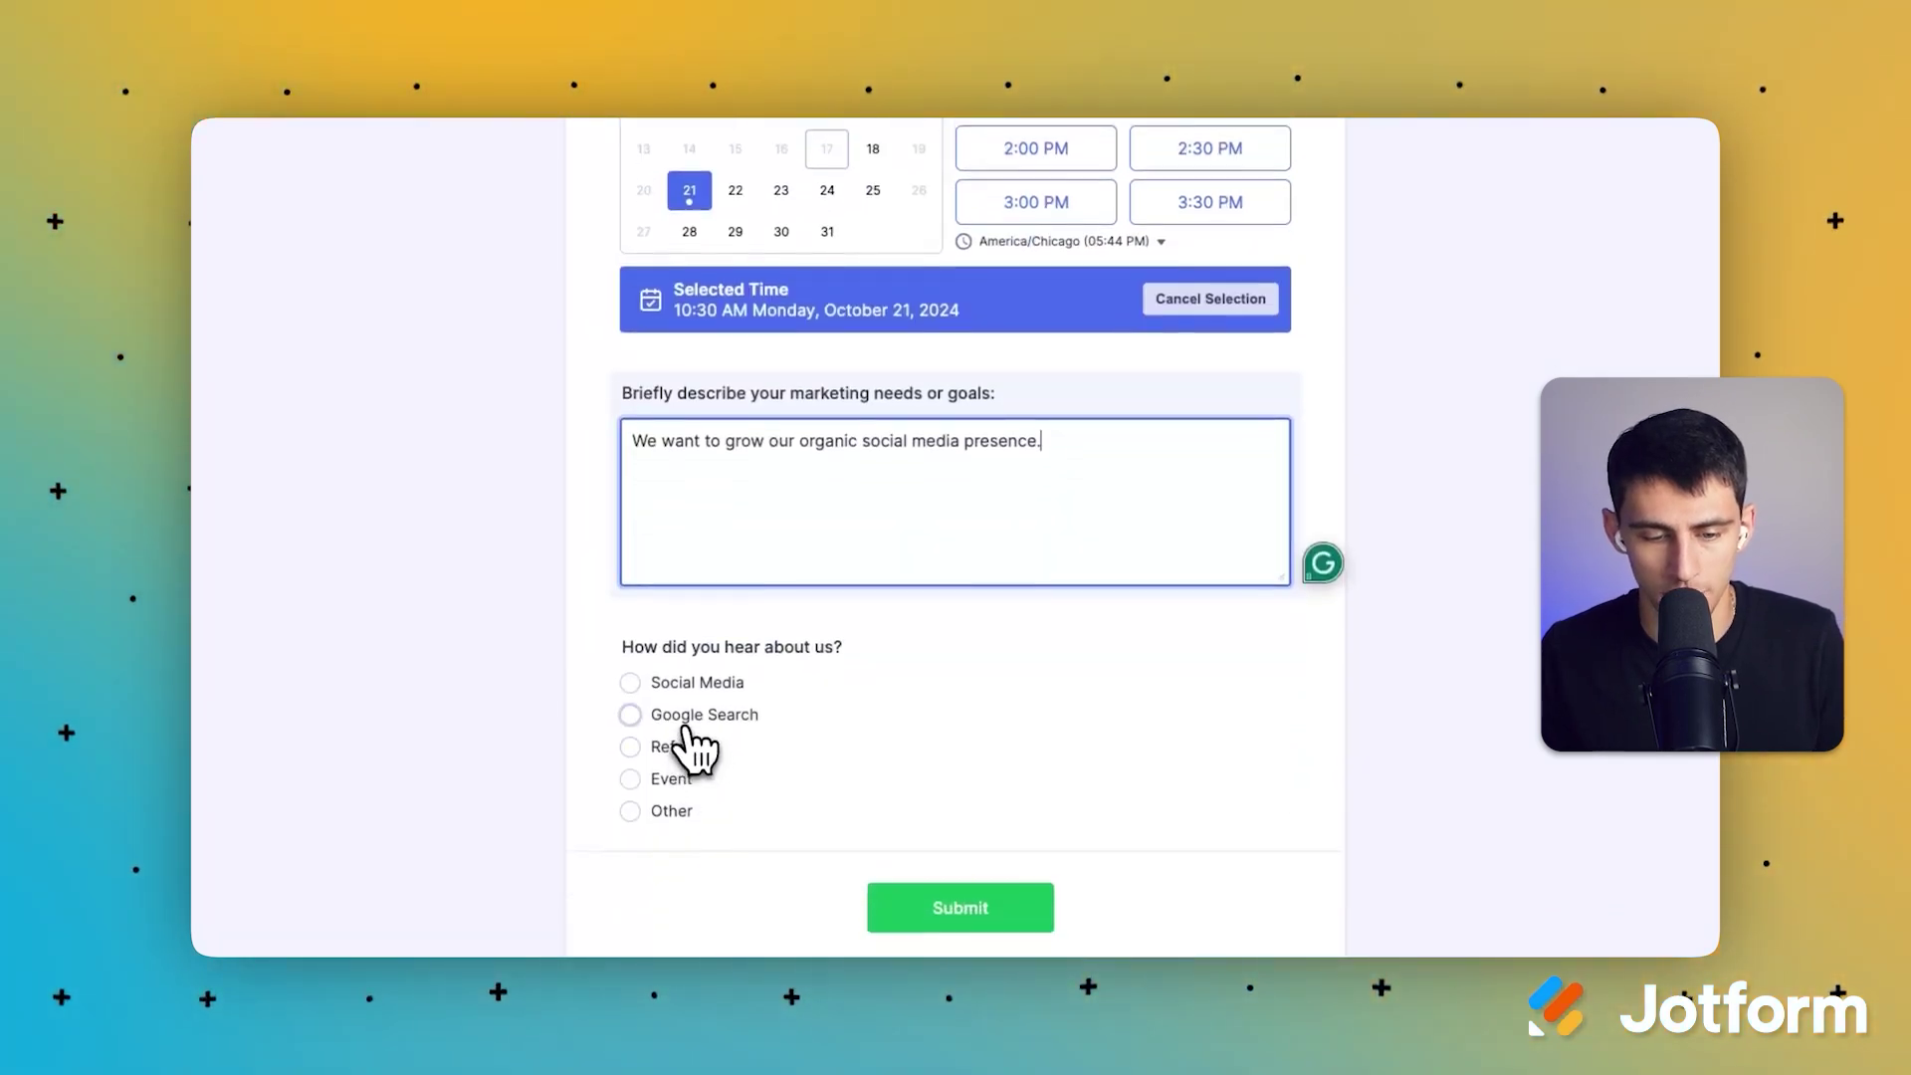
{"action": "left_click", "coordinate": [689, 718]}
{"action": "left_click", "coordinate": [911, 842]}
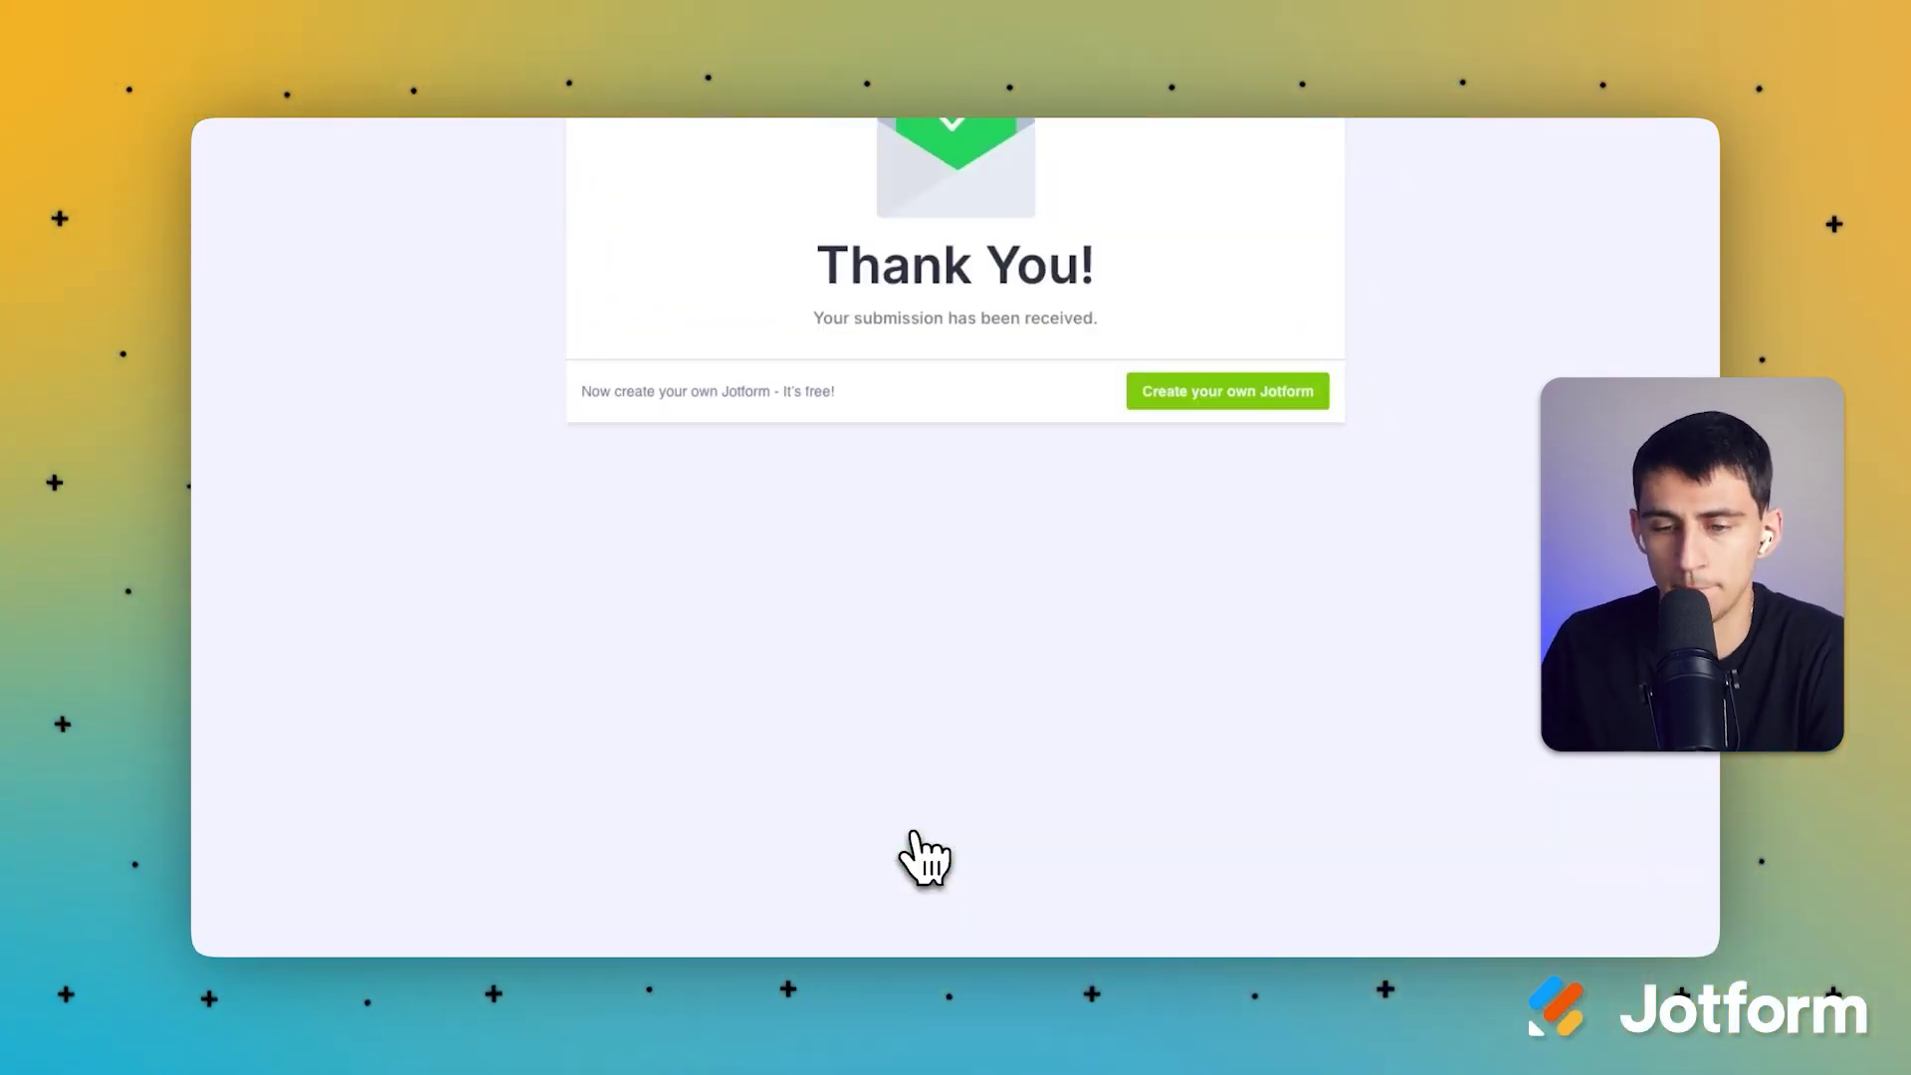
{"action": "scroll", "coordinate": [1154, 468], "scroll_direction": "up", "scroll_amount": 3}
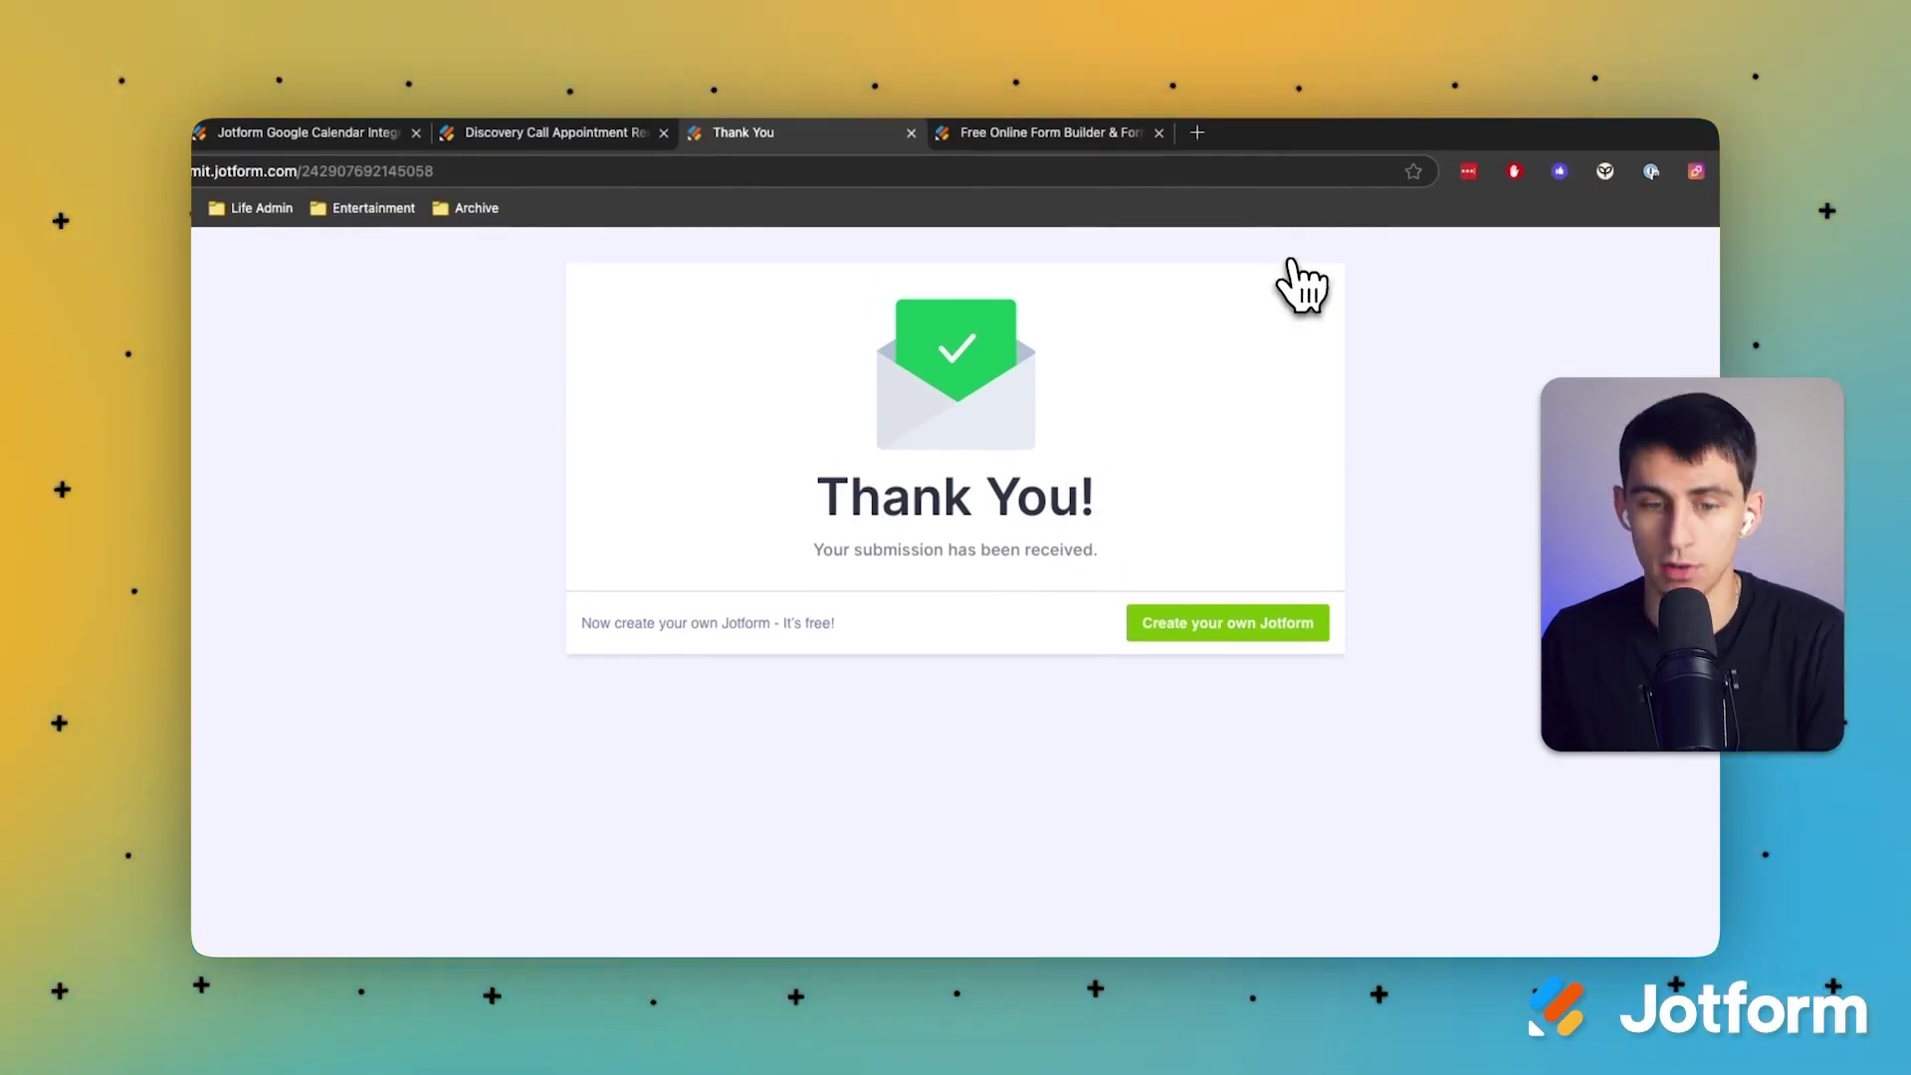
{"action": "key", "text": "alt+space"}
{"action": "key", "text": "Escape"}
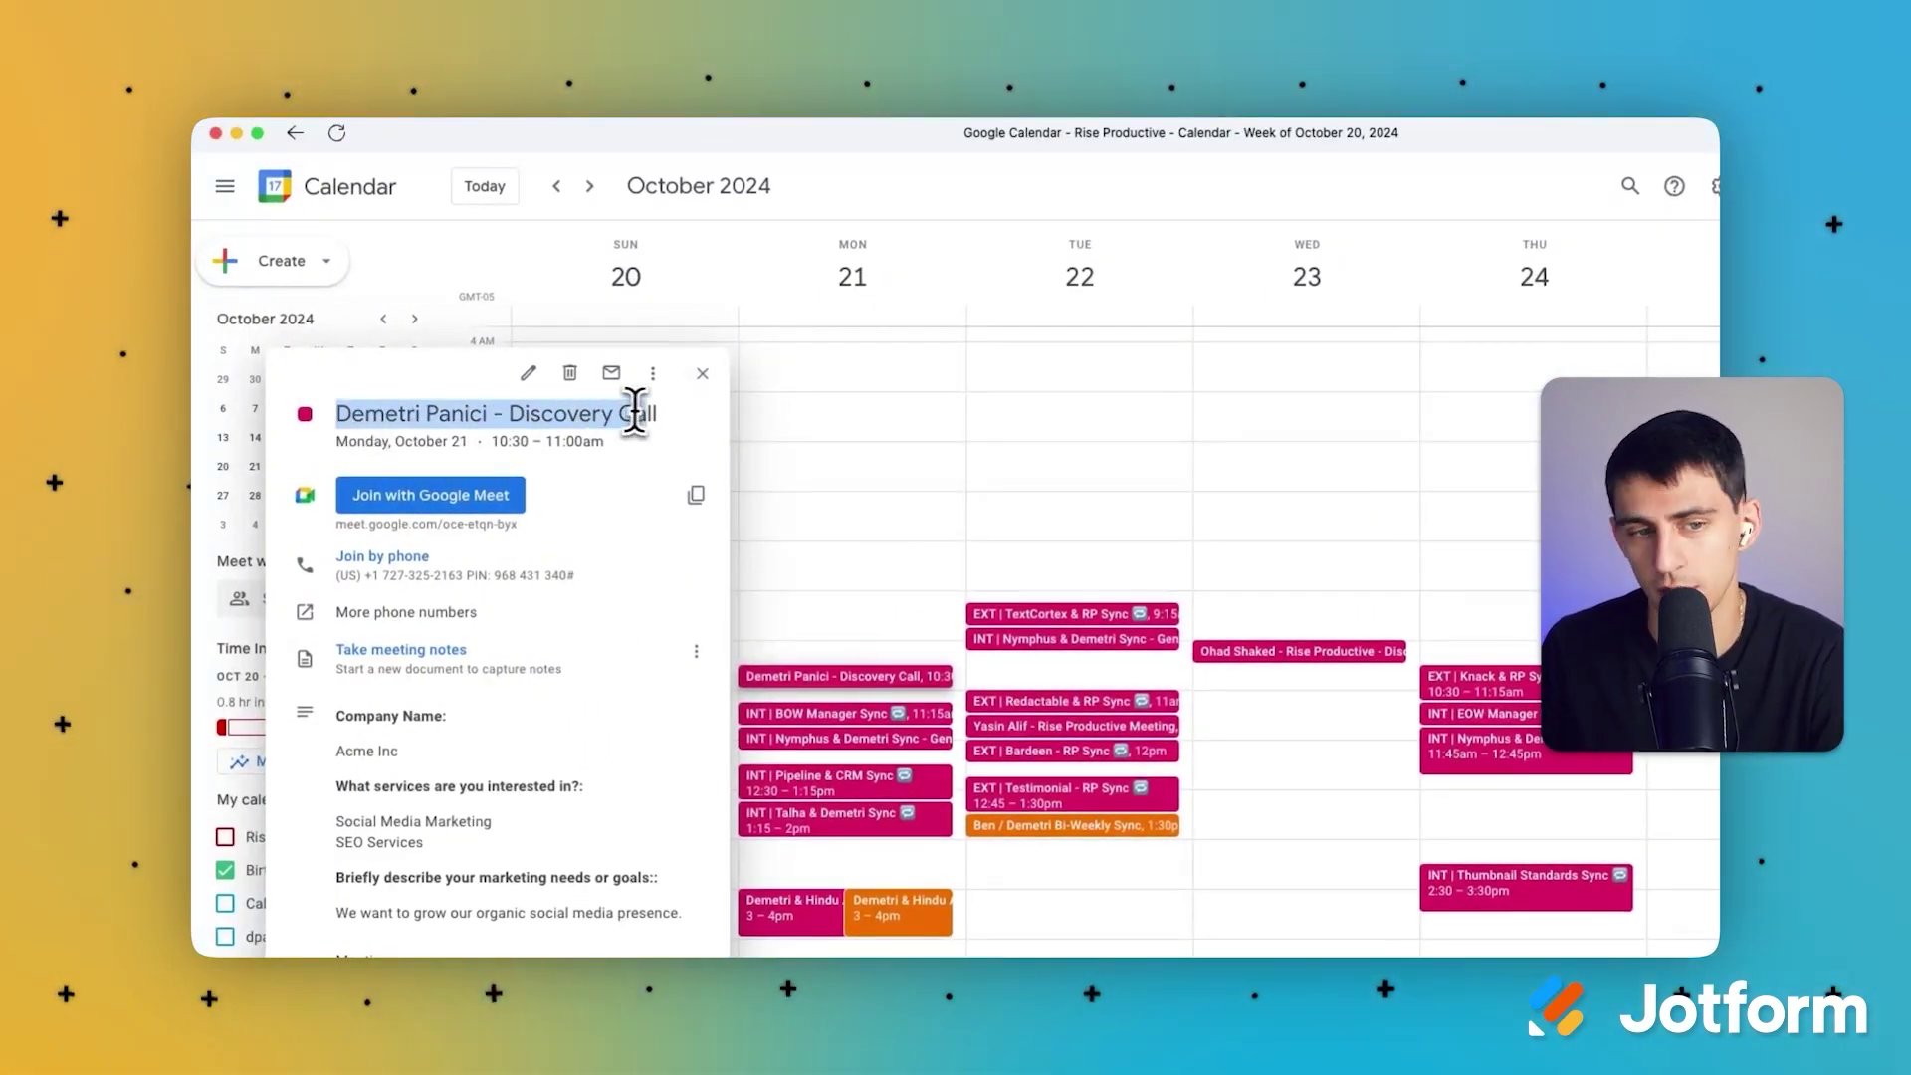
Step: Highlight the contact's name in the Discovery Call event title, then deselect it
{"action": "left_click_drag", "start_coordinate": [489, 414], "coordinate": [309, 458]}
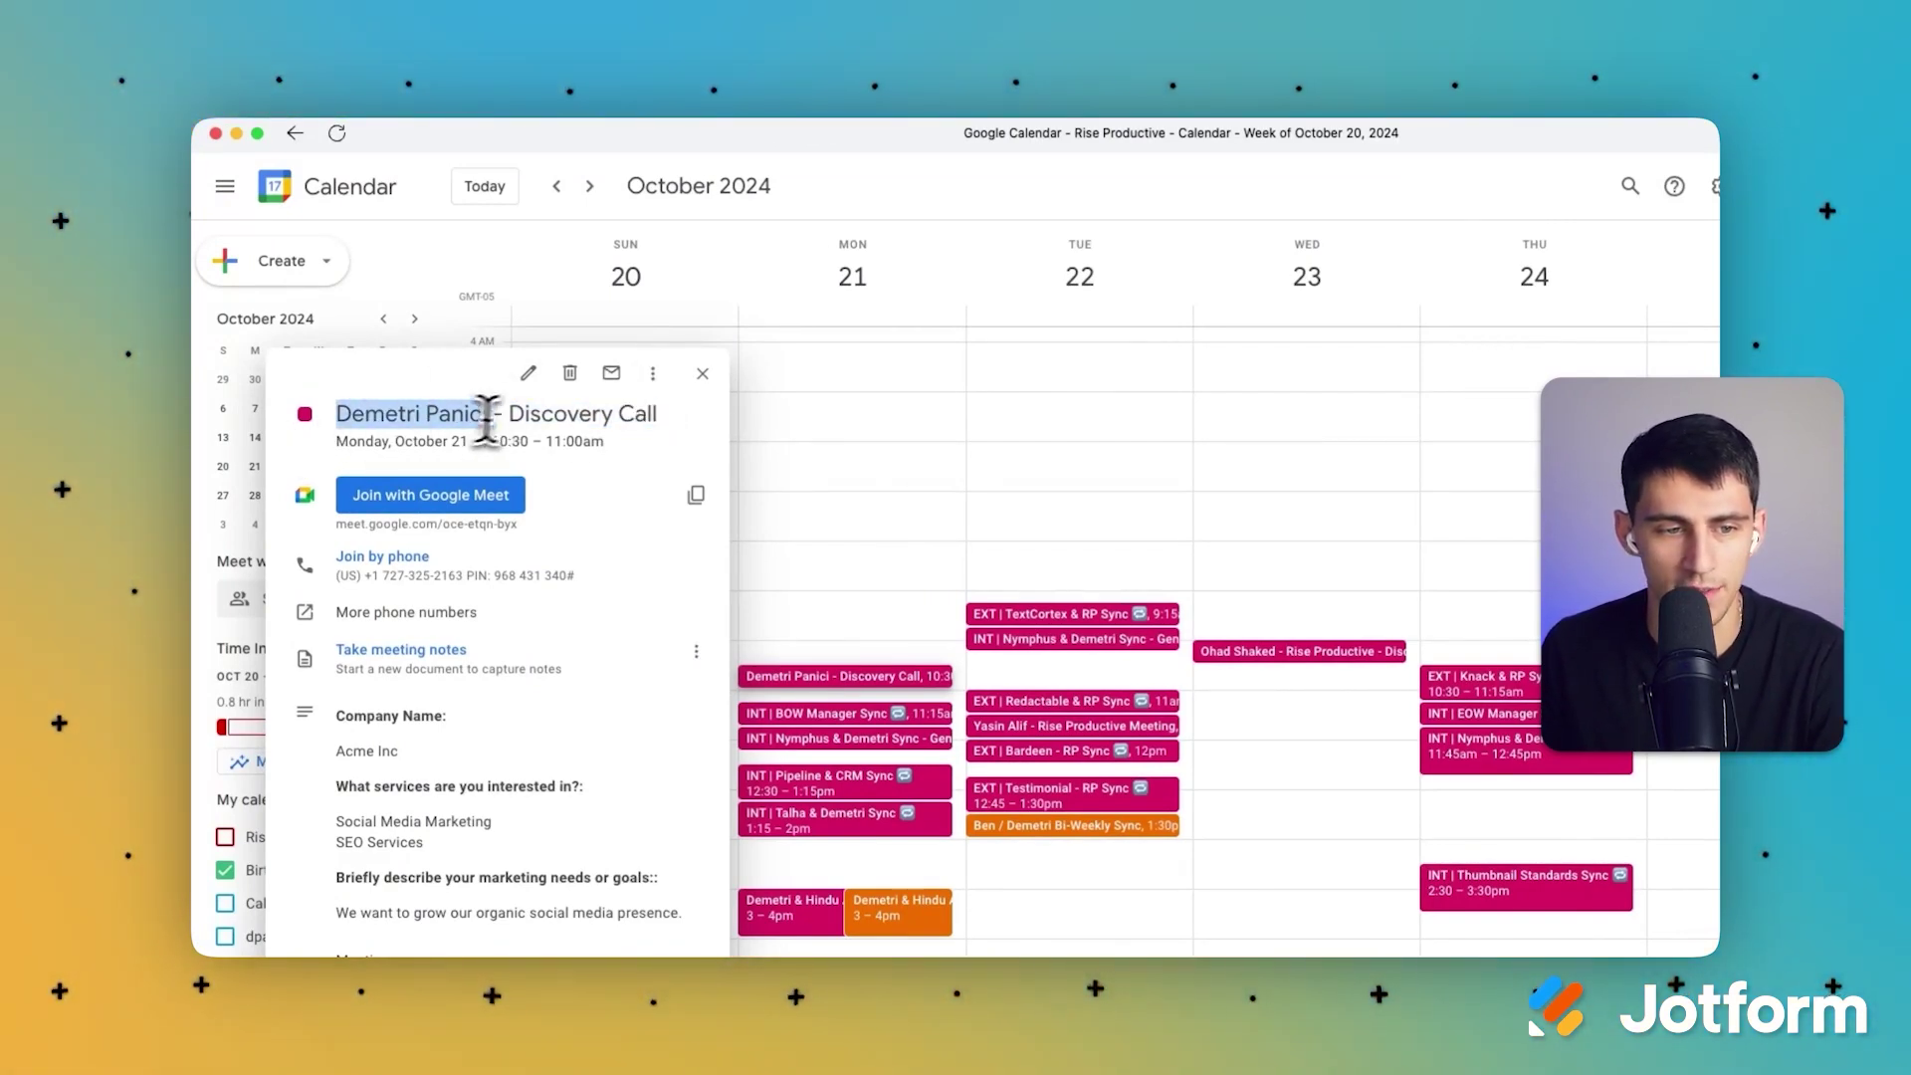
{"action": "left_click", "coordinate": [523, 413]}
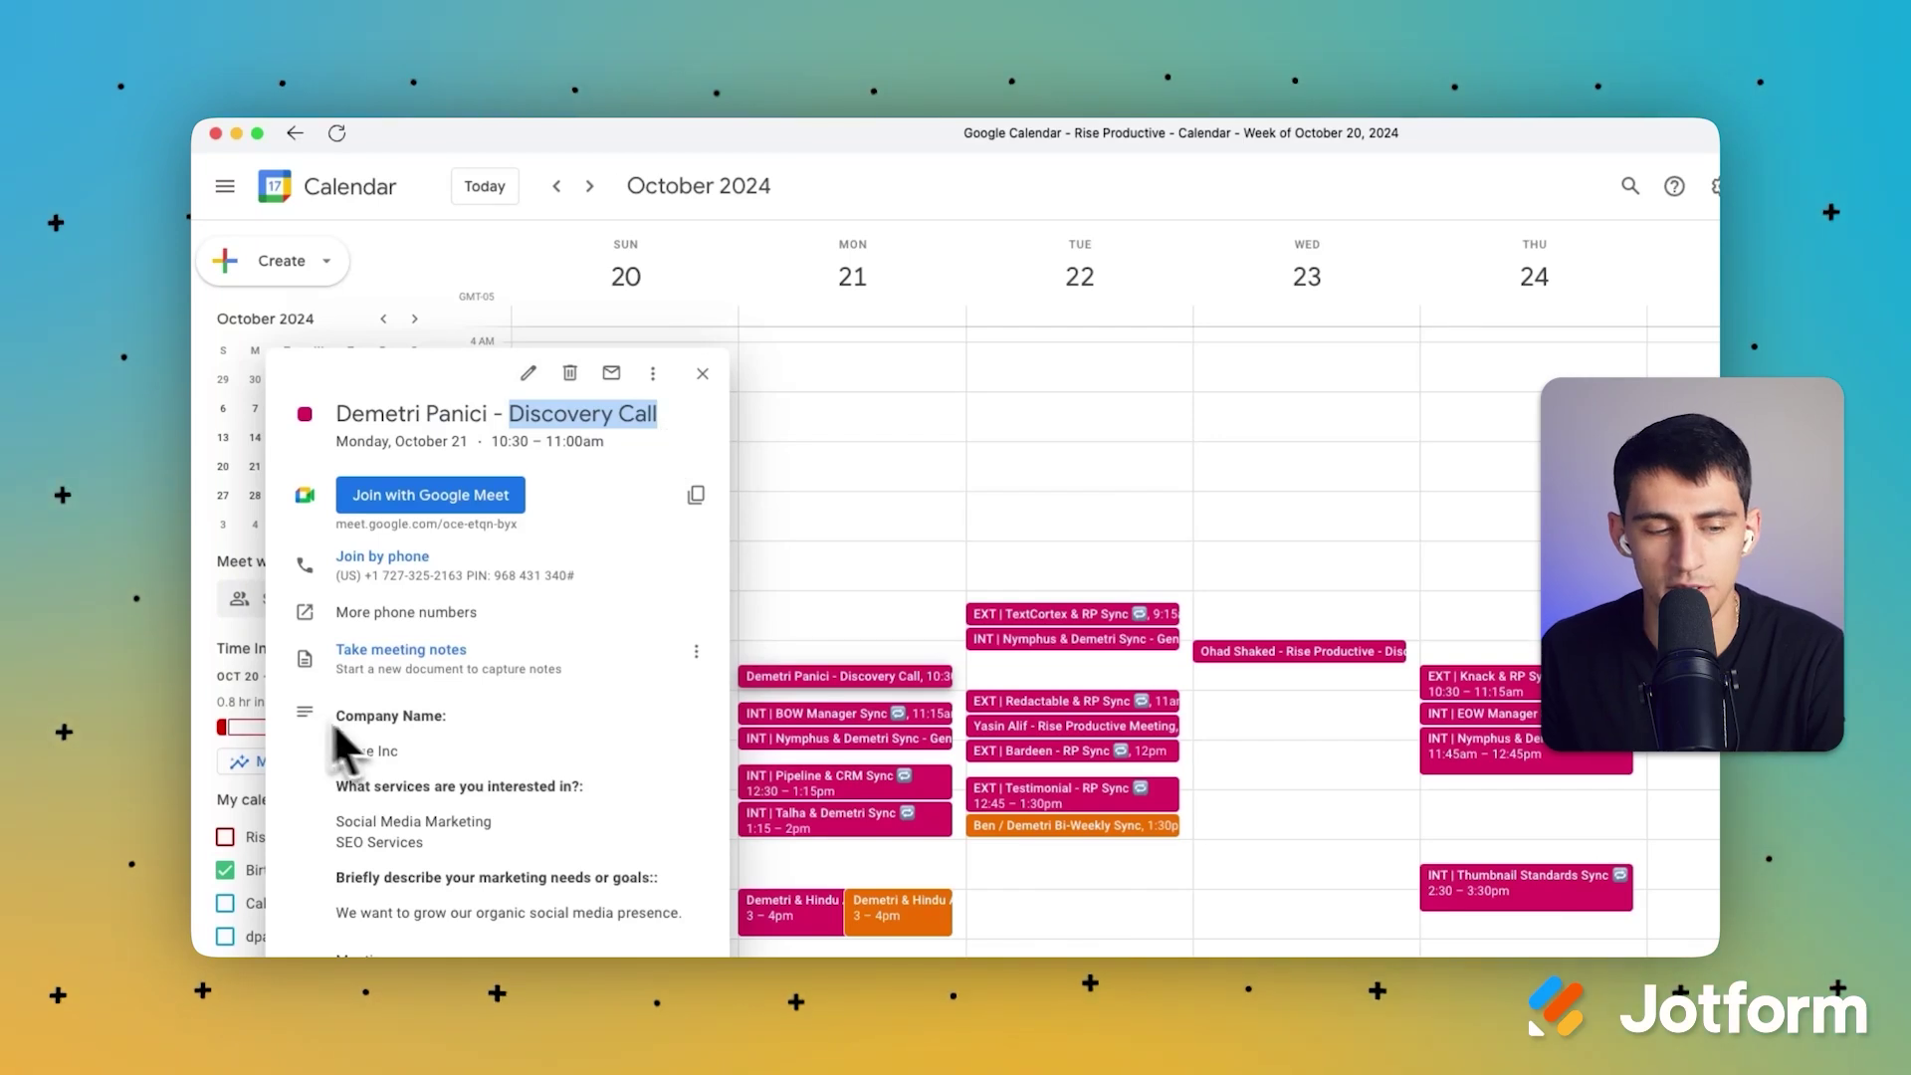